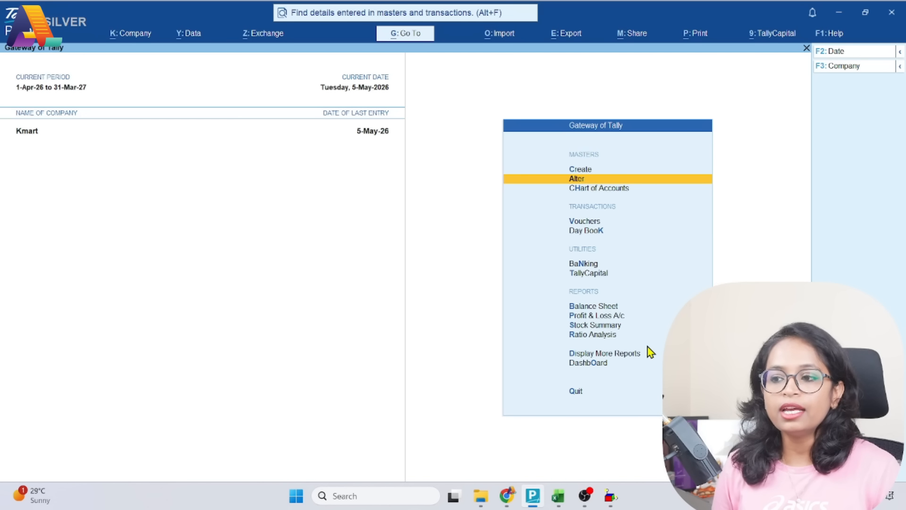
Open the ledger The Mehsana Urban Co-Operative Bank Ltd. for alteration
key(Return)
key(Down)
key(Return)
text(the)
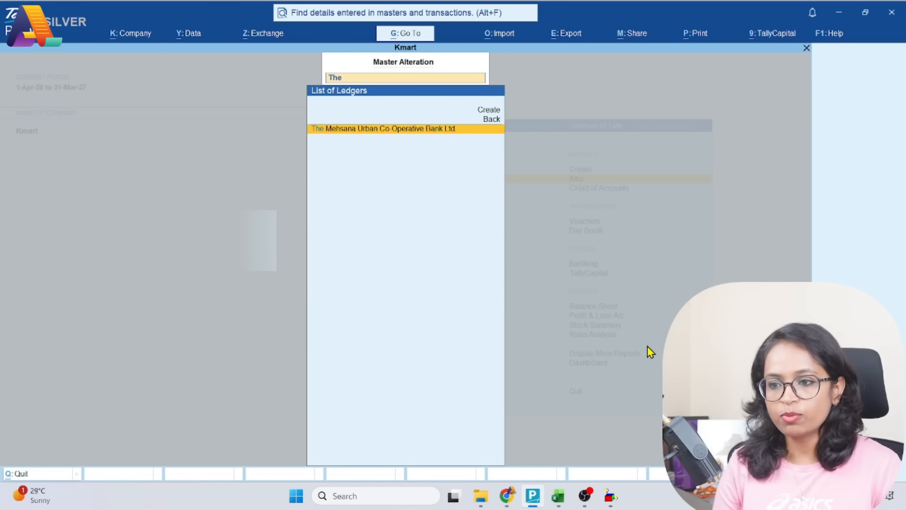
key(Return)
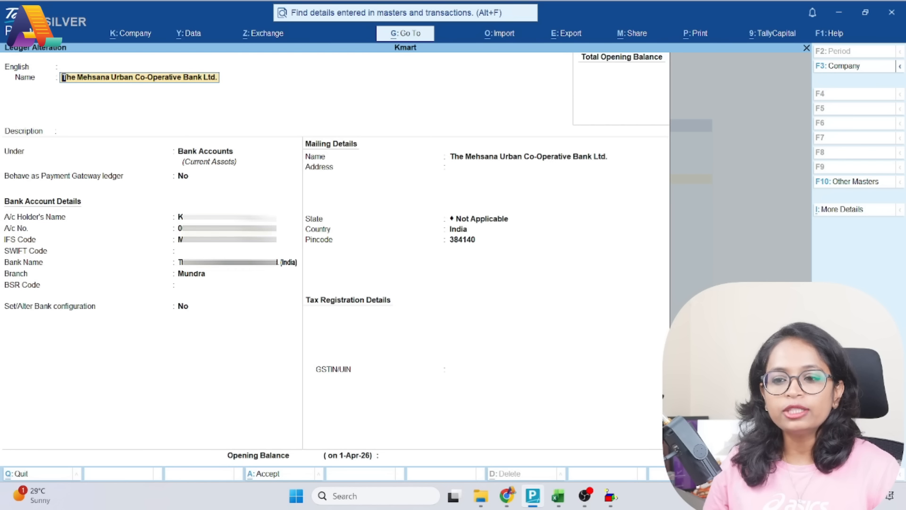
Set the ledger's Set/Alter Bank configuration option to Yes and open its Auto Reconciliation configuration
click(187, 312)
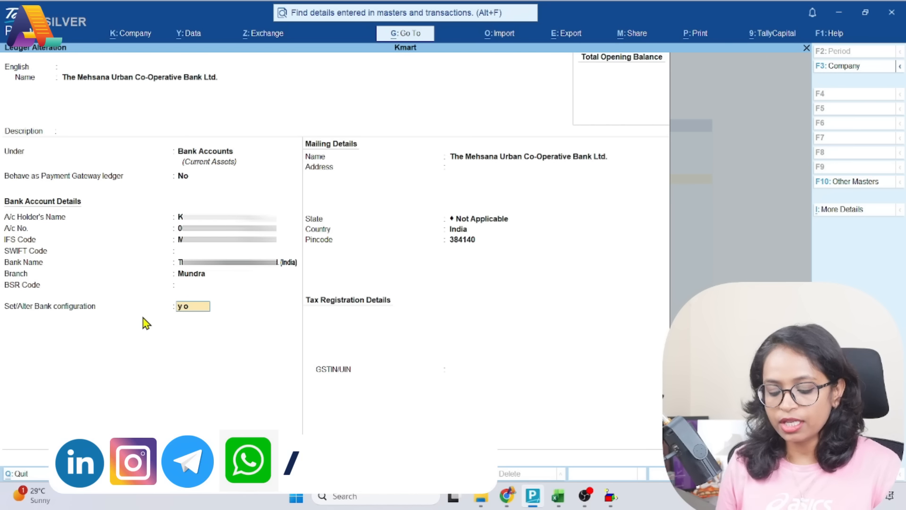
key(y)
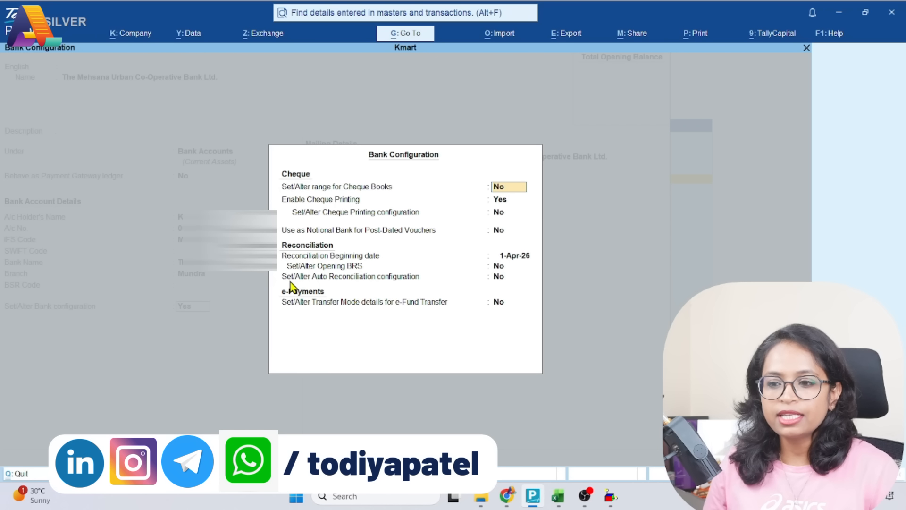
click(499, 280)
click(499, 283)
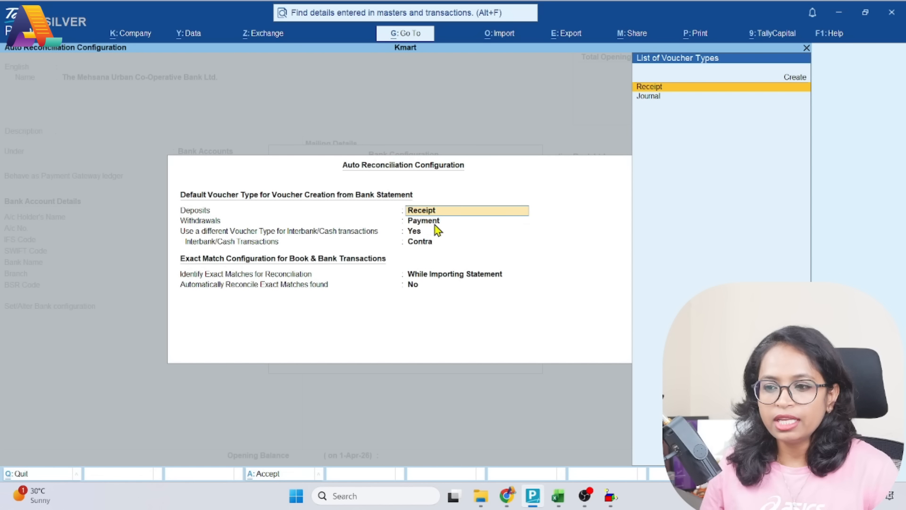
Accept Contra for interbank/cash transactions, exact matching While Importing Statement and automatic reconciliation No, save the bank ledger and return to the Gateway of Tally
click(415, 234)
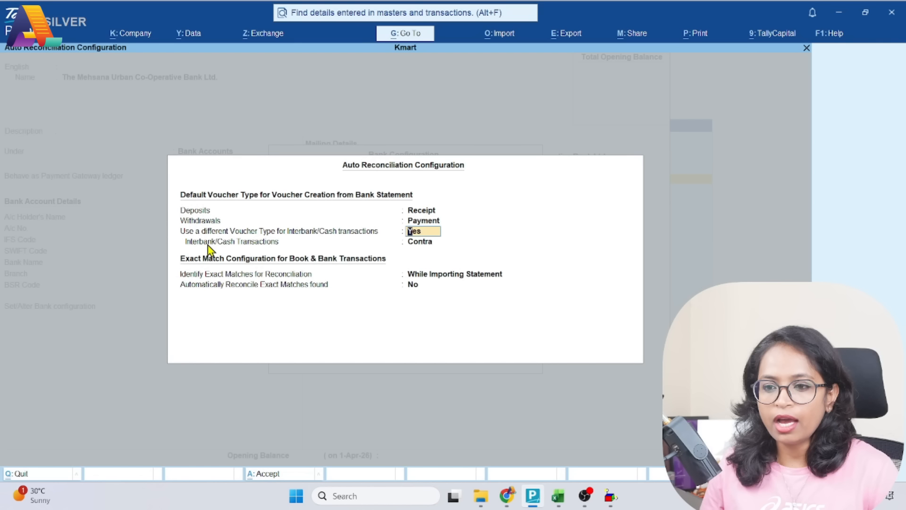
key(Return)
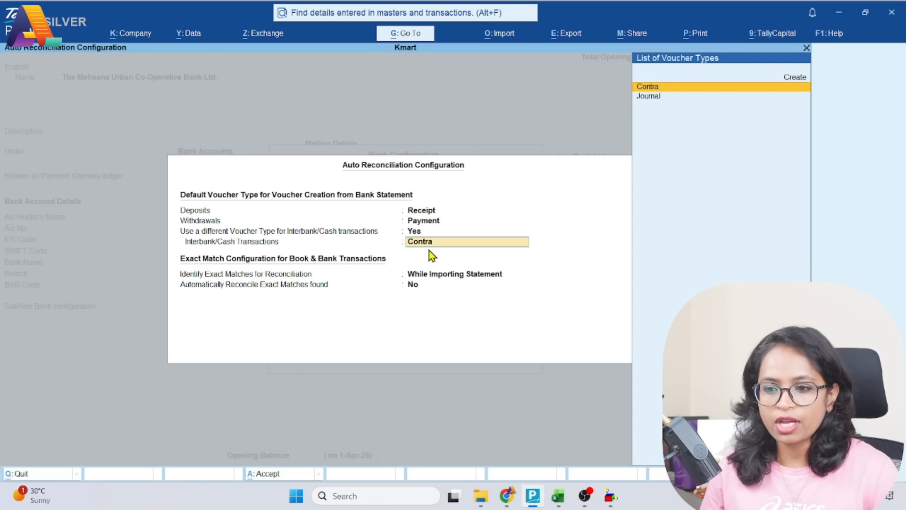
key(Return)
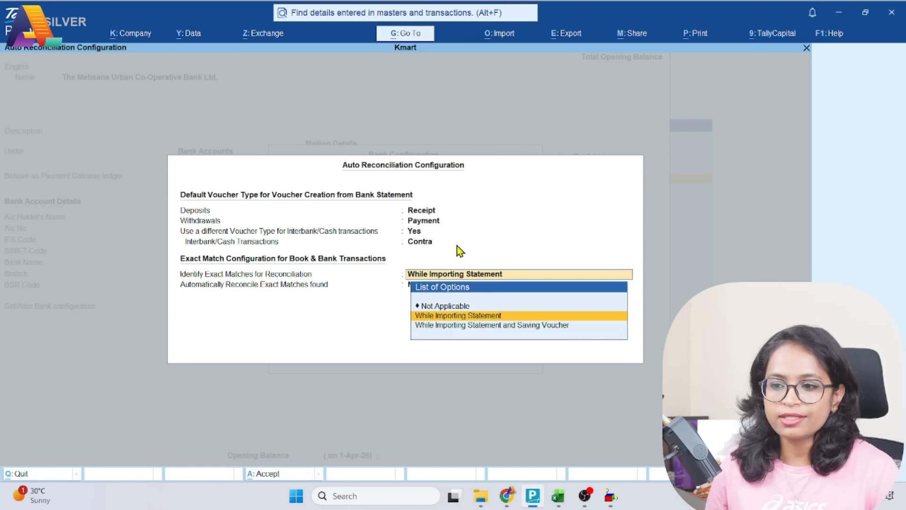
key(Return)
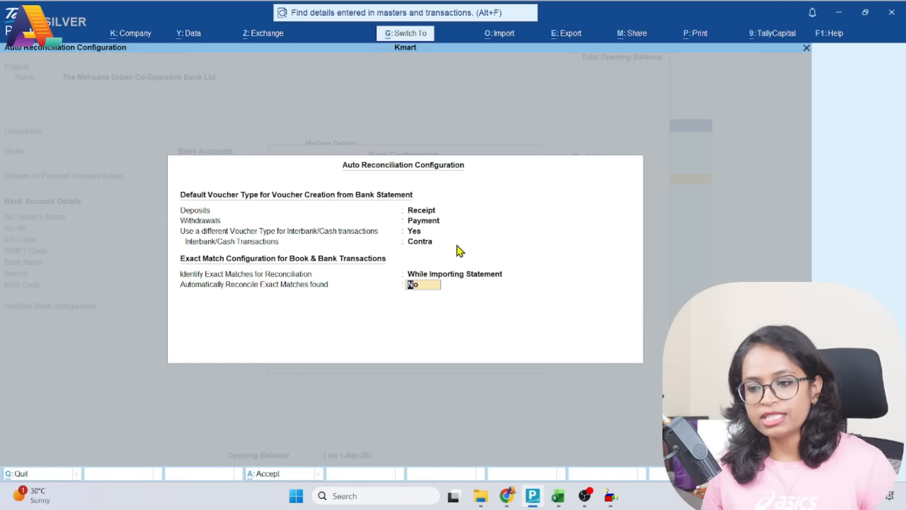
key(Return)
key(Return)
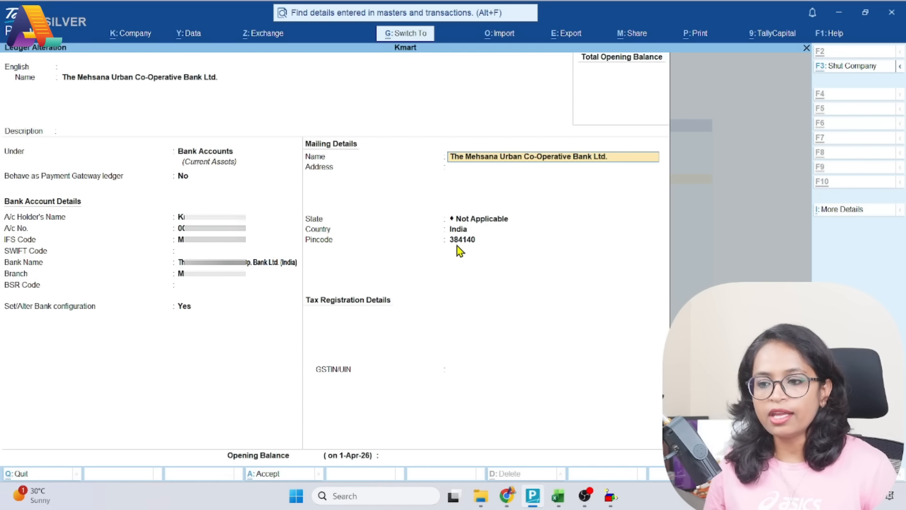
key(ctrl+a)
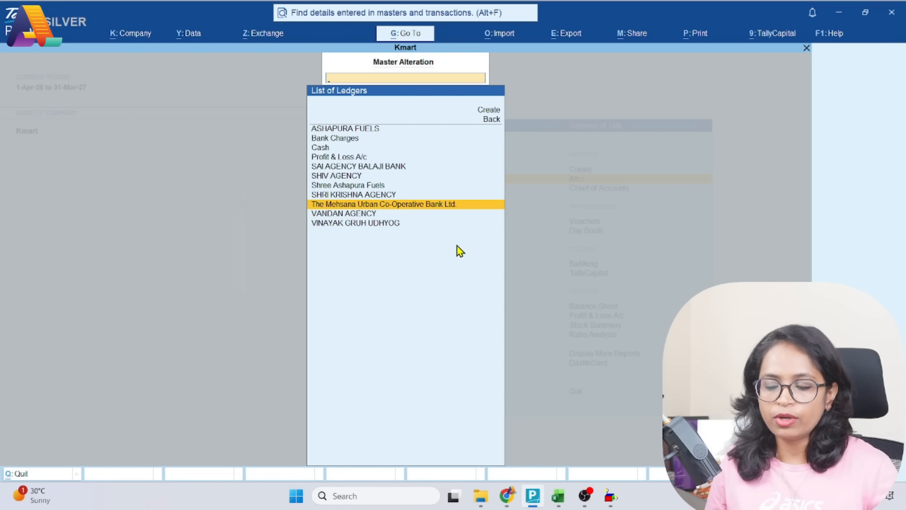
key(Escape)
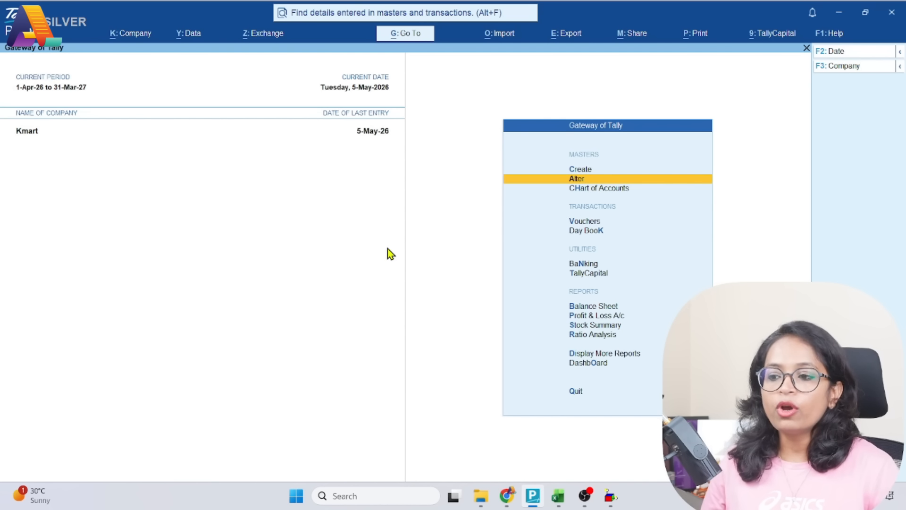
Switch to the bank statement workbook in Excel and examine its Date, Description, Debit, Credit, Cheque No and Balance columns
click(558, 496)
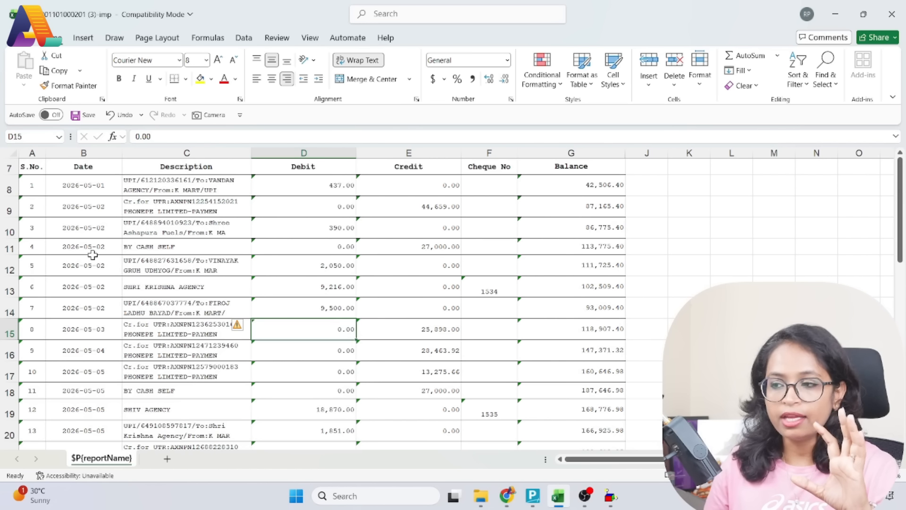
click(82, 183)
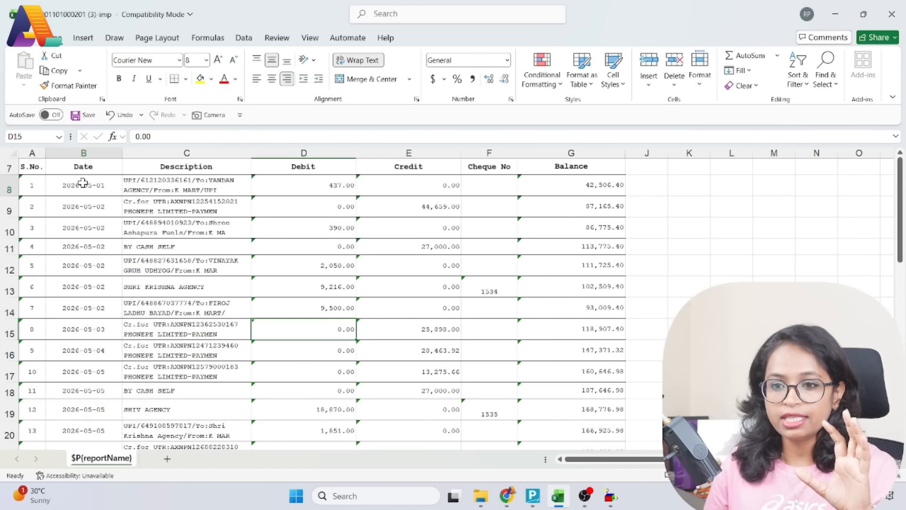
click(191, 189)
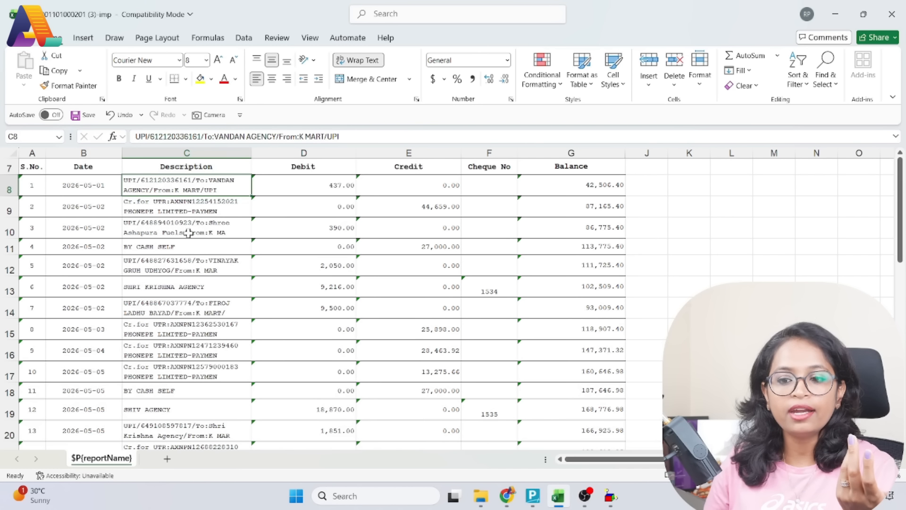
click(314, 184)
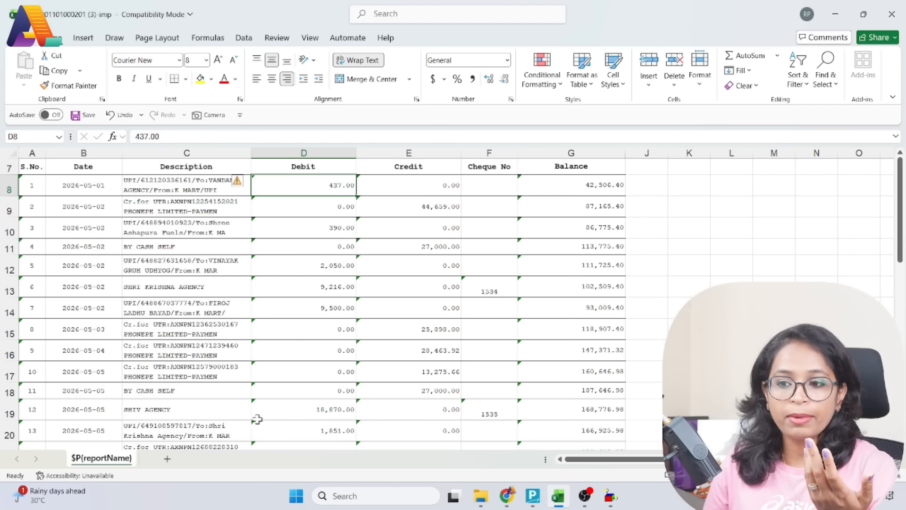
click(392, 195)
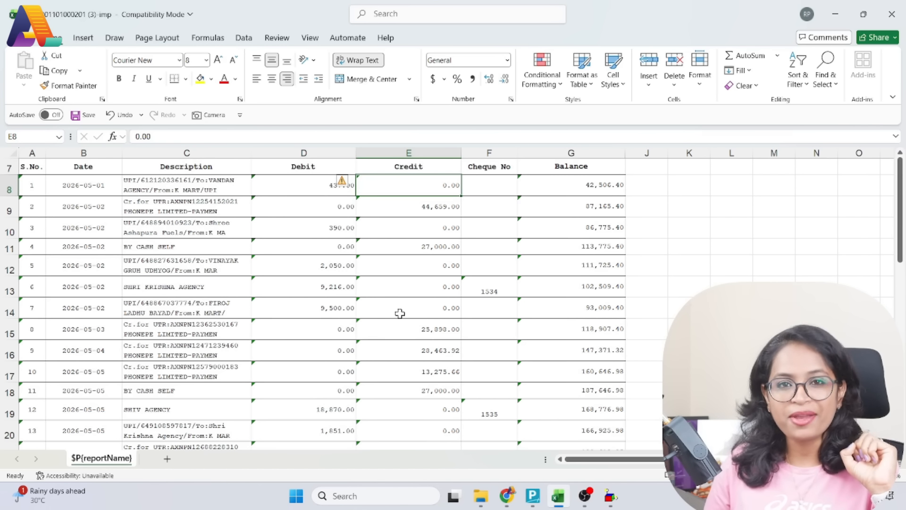
click(472, 286)
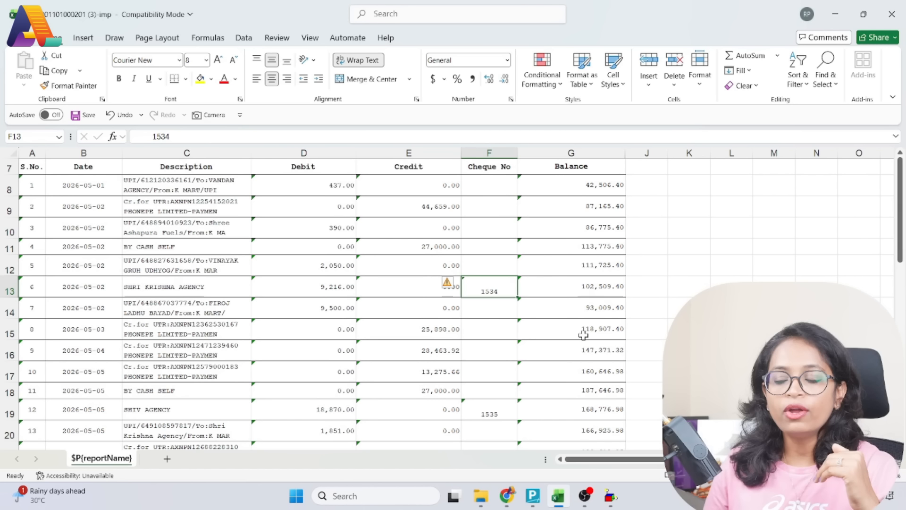
click(579, 184)
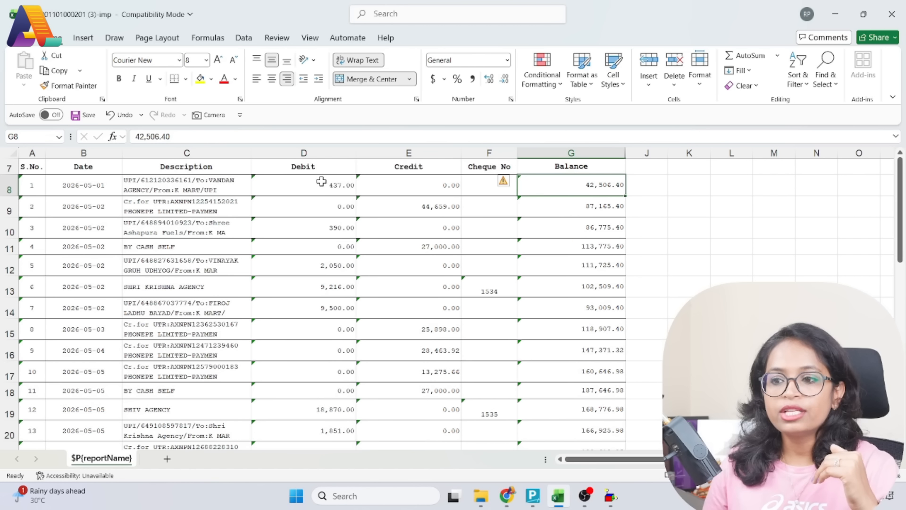
Check how the first two transactions' debit and credit amounts carry through to the running balance
click(562, 210)
click(572, 184)
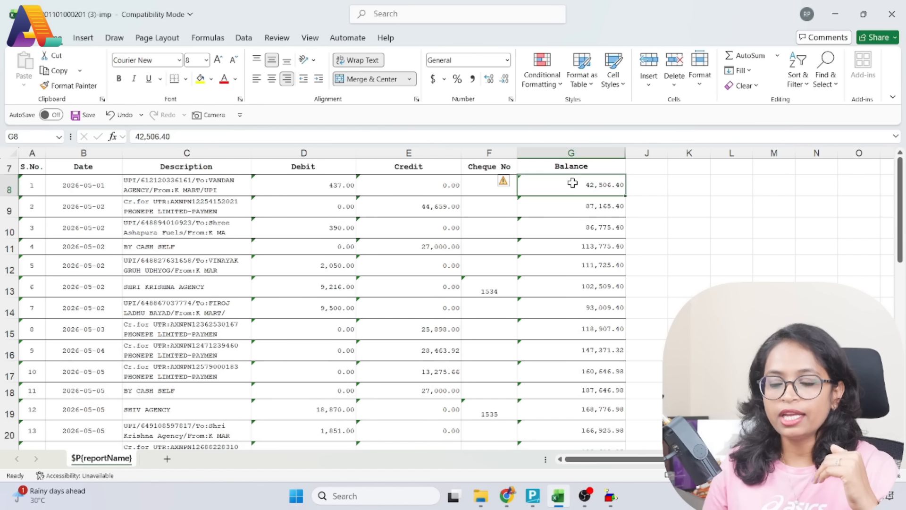
click(309, 186)
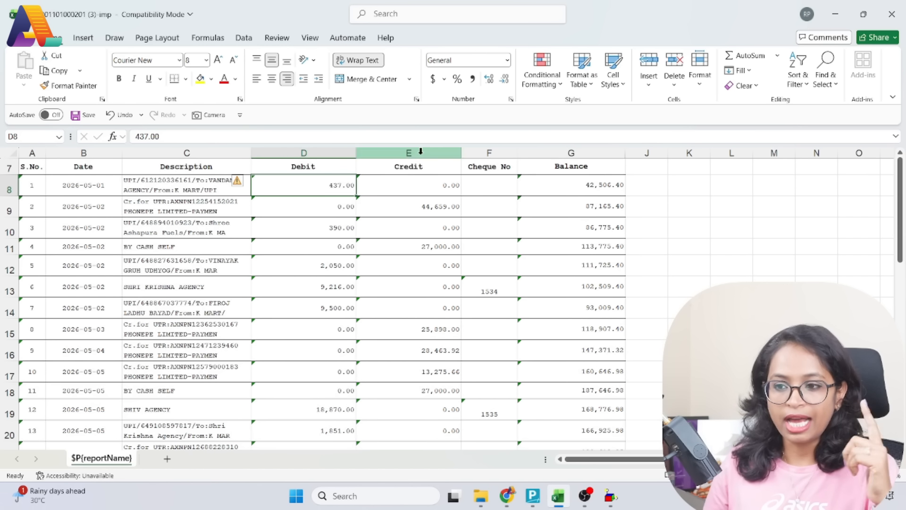
click(90, 188)
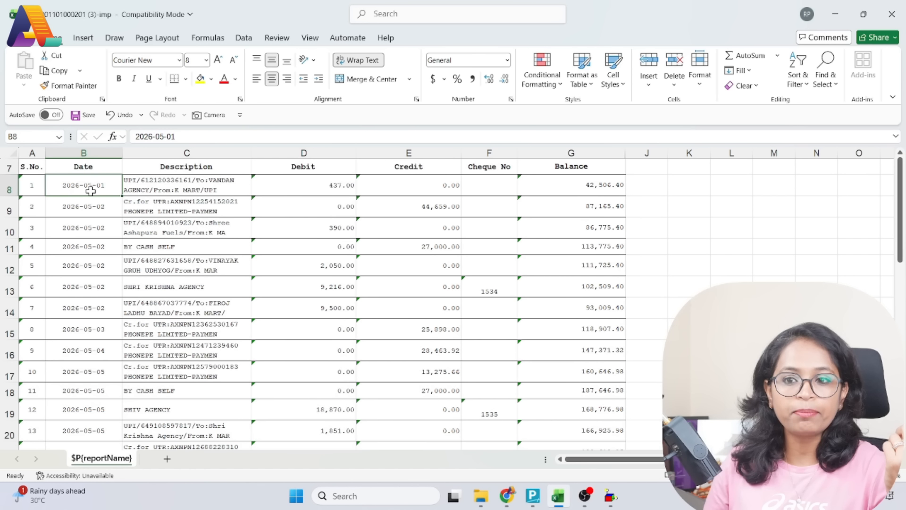
click(315, 187)
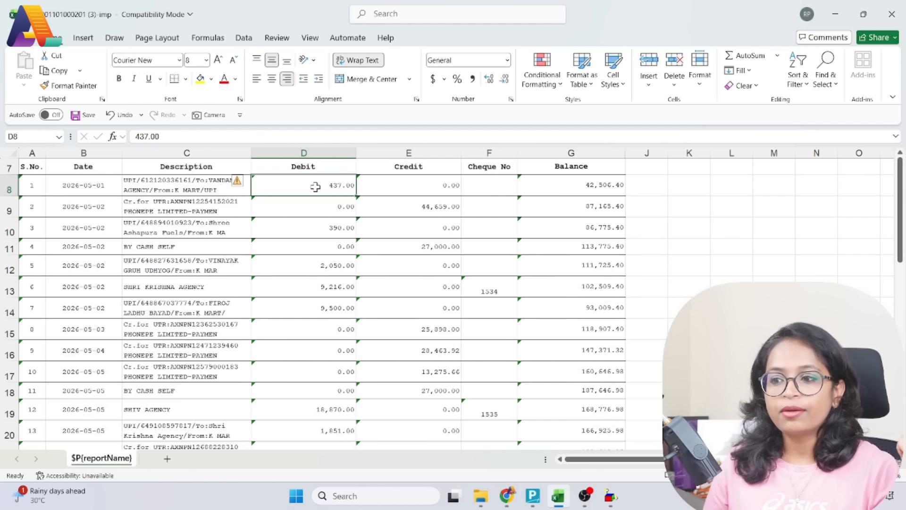
click(582, 189)
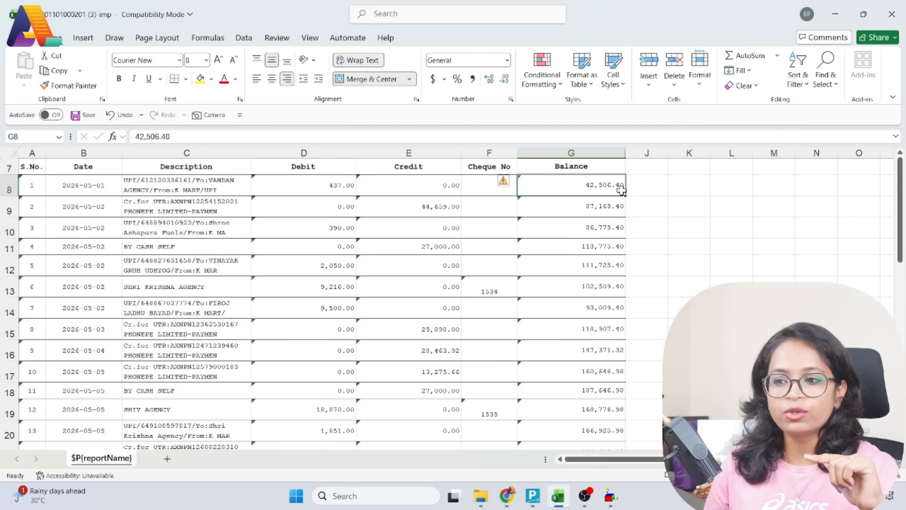
click(413, 211)
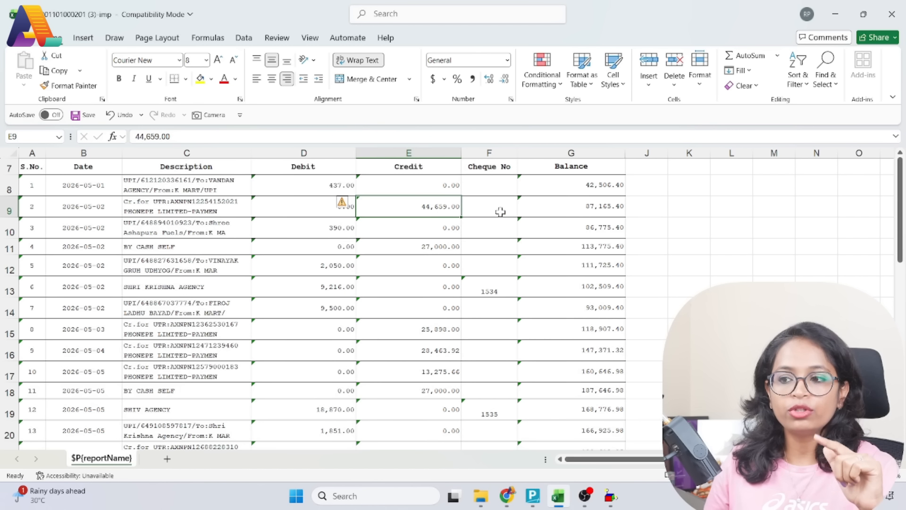
click(616, 209)
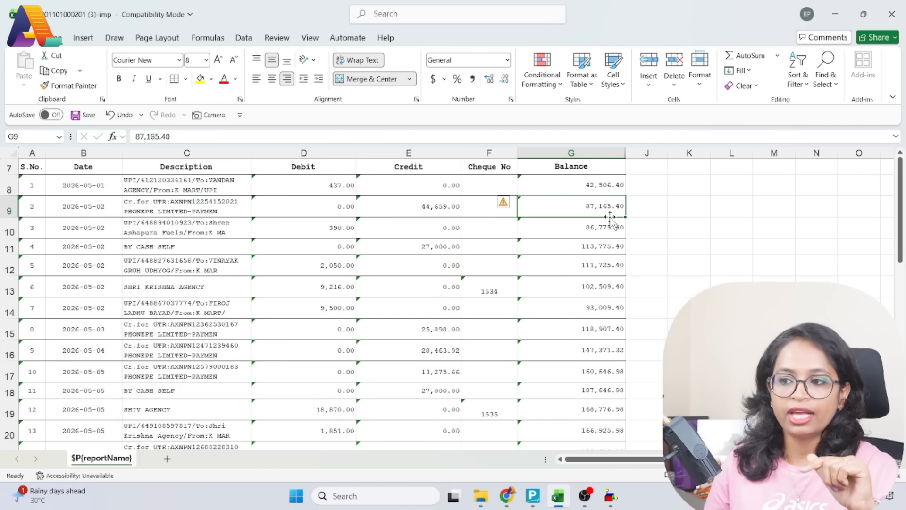
Examine the statement's opening balance, total debit, total credit and closing balance, and its column header row
scroll(610, 221, down, 8)
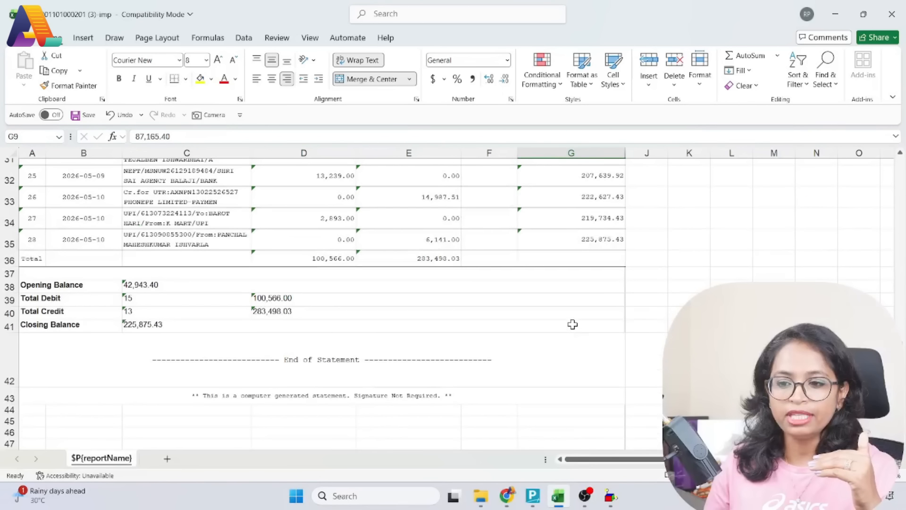
click(116, 285)
click(141, 285)
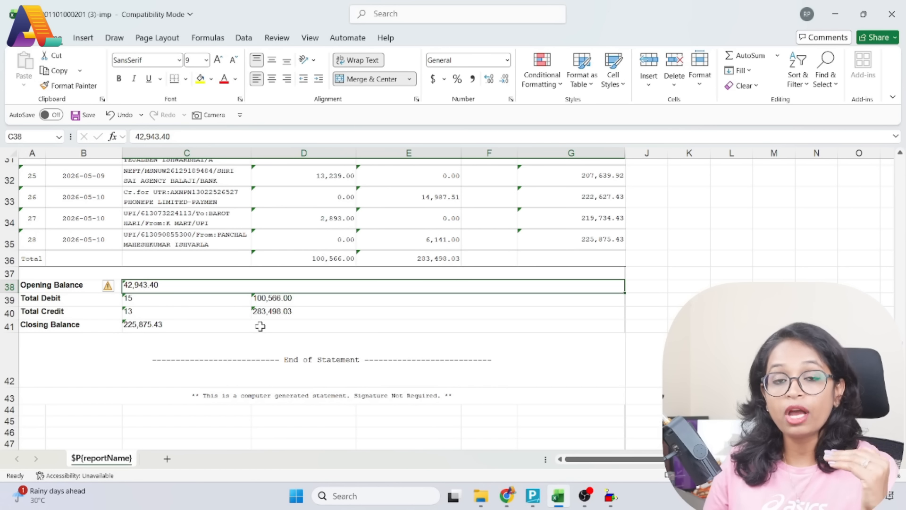
click(66, 296)
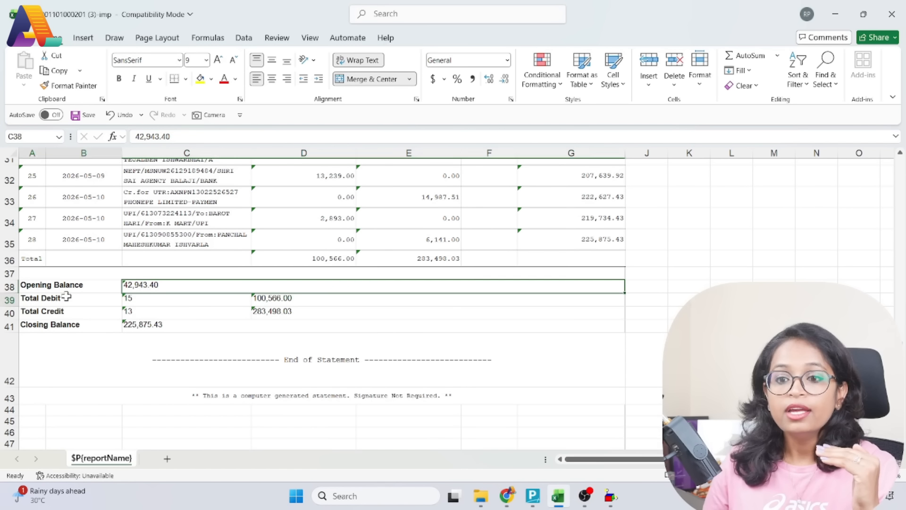
click(66, 312)
drag(256, 298, 275, 316)
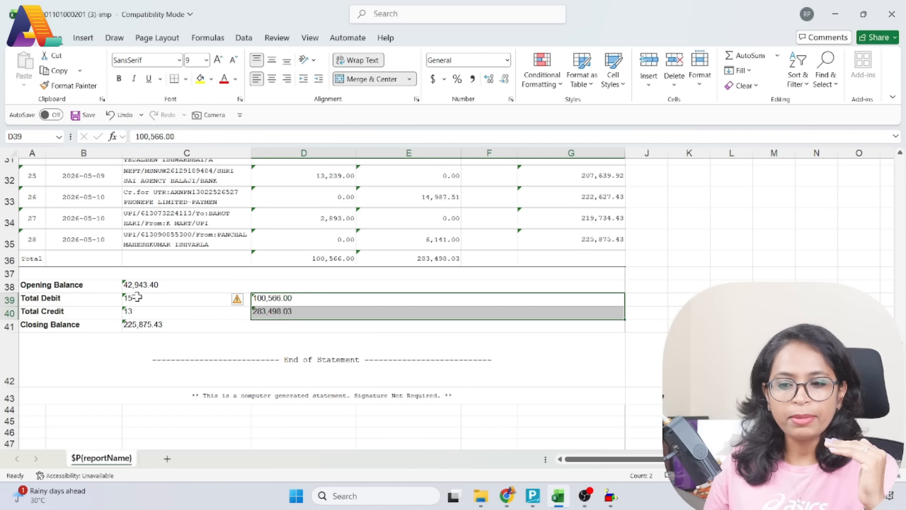
click(141, 325)
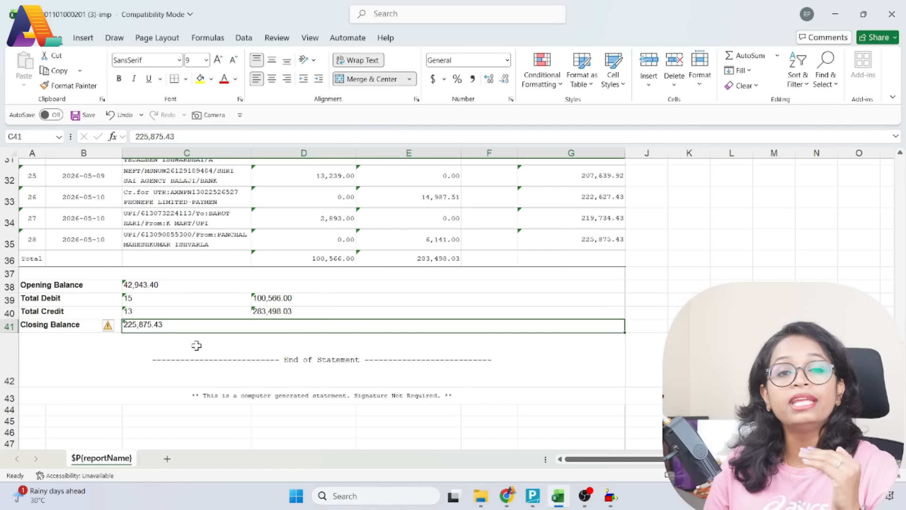
scroll(245, 349, up, 8)
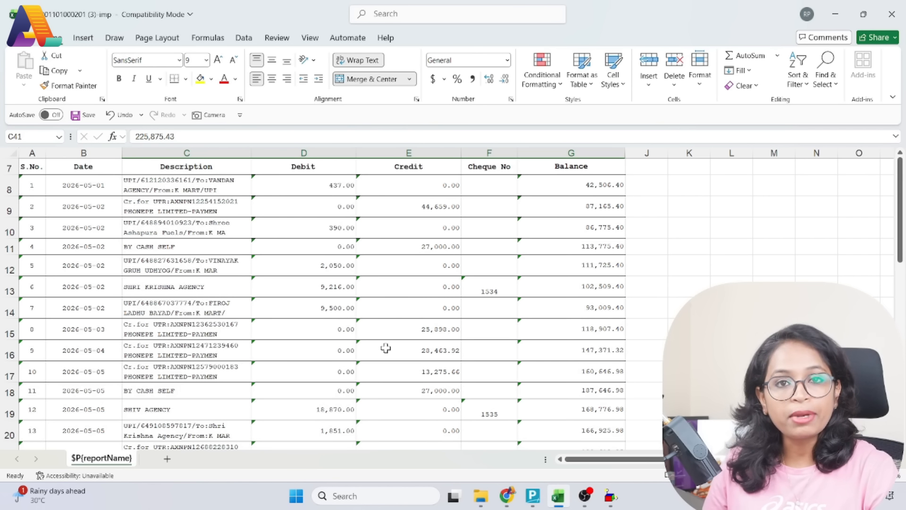
click(7, 166)
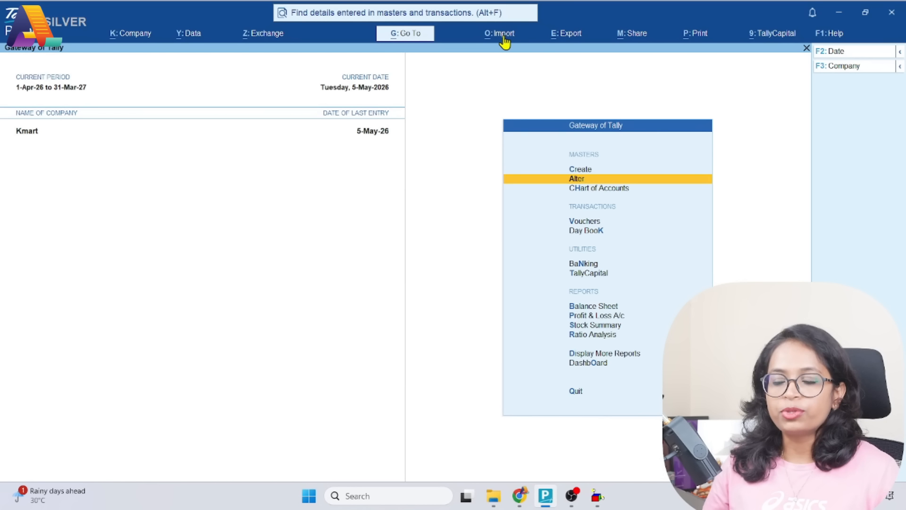
Start a bank statement import for The Mehsana Urban Co-Operative Bank Ltd. from D:\Download with file type Supported
click(506, 42)
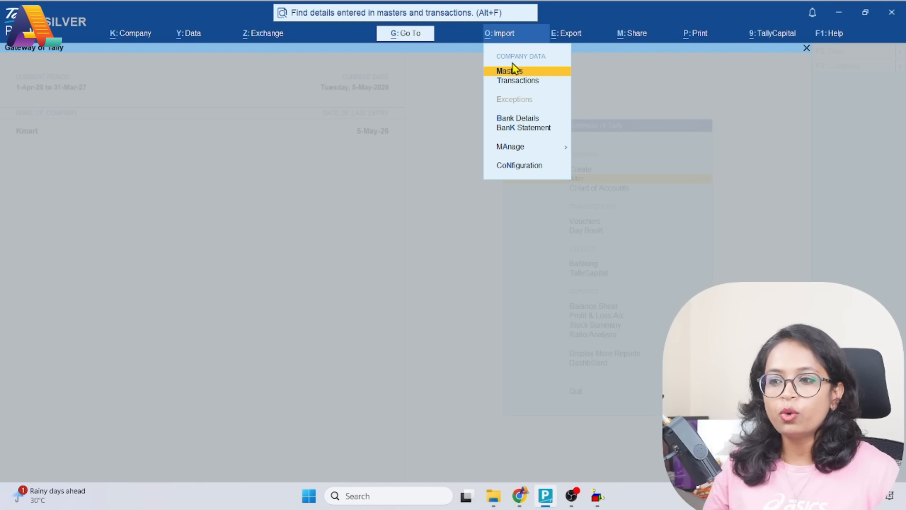
click(514, 132)
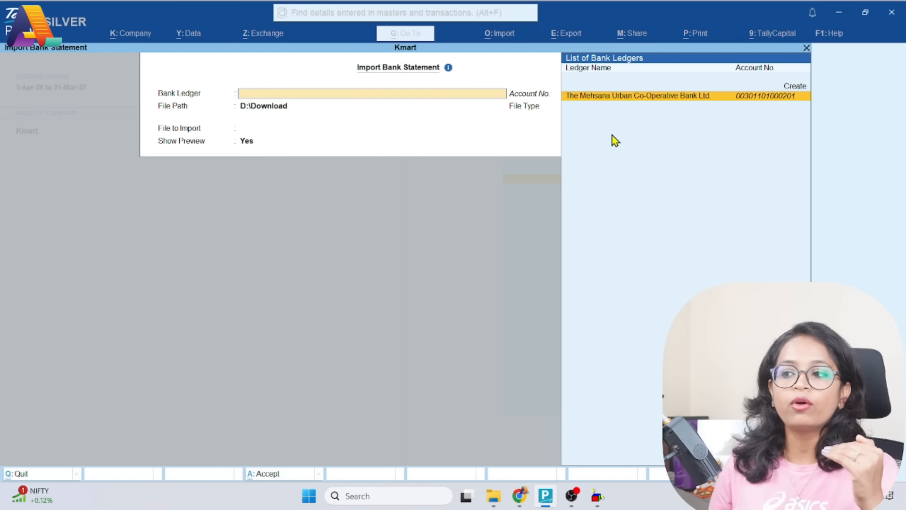
key(Return)
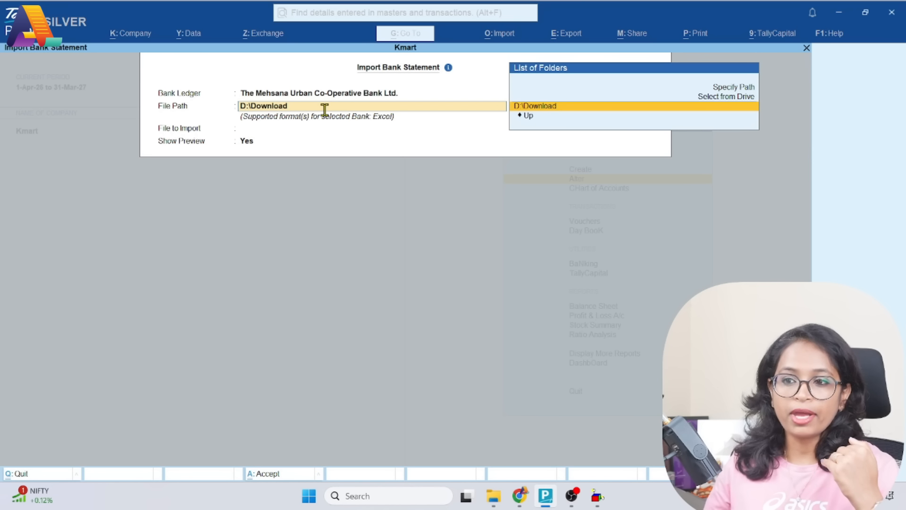
key(Return)
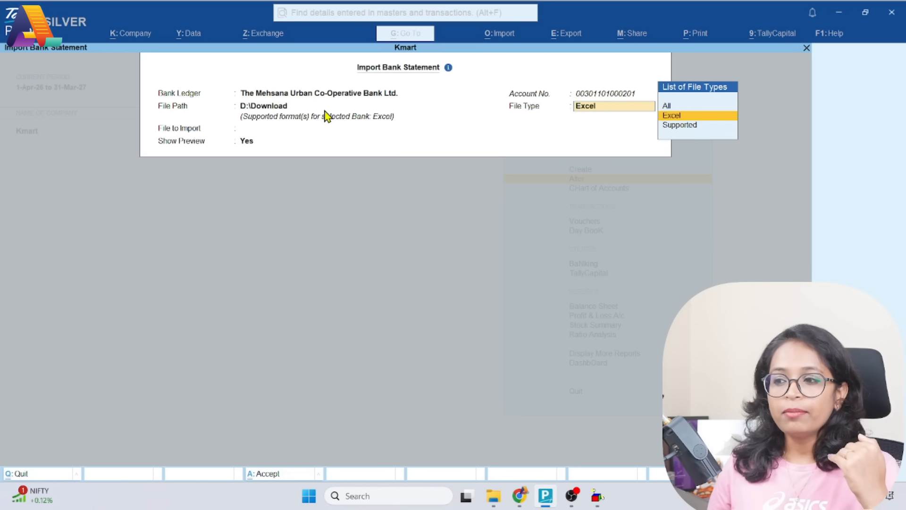
click(680, 125)
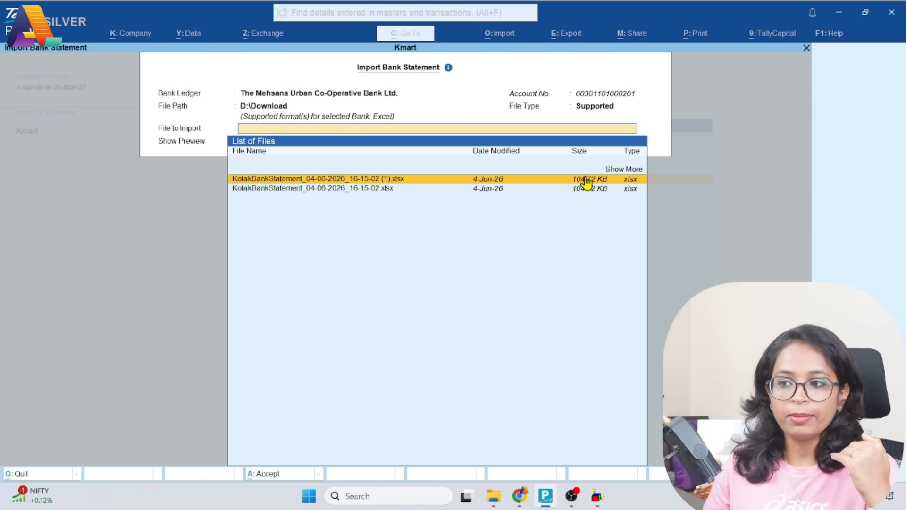
Show more files, choose the .xls statement whose name ends in "(3)-imp" as the file to import, and agree to import it again
click(614, 171)
click(614, 170)
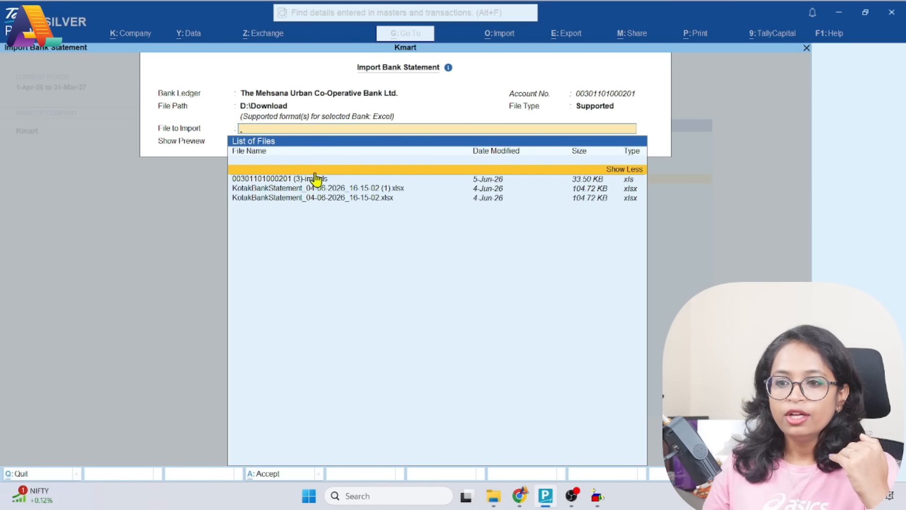
click(298, 180)
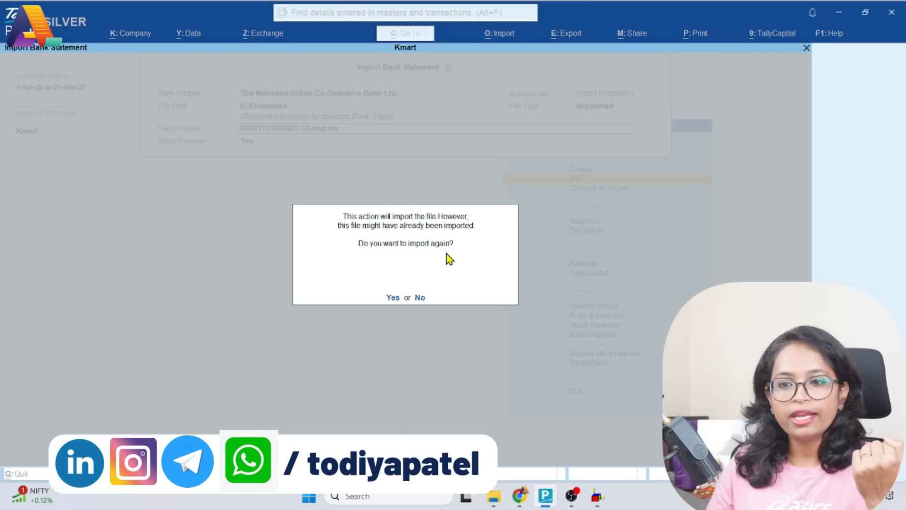
click(393, 301)
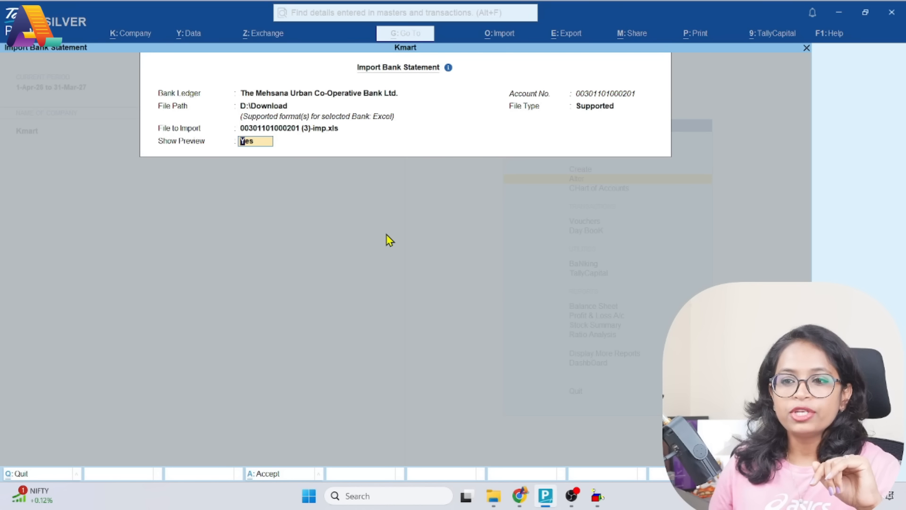
Keep Show Preview at Yes, import the previewed statement entries and open the Bank Reconciliation Summary
key(Return)
key(Return)
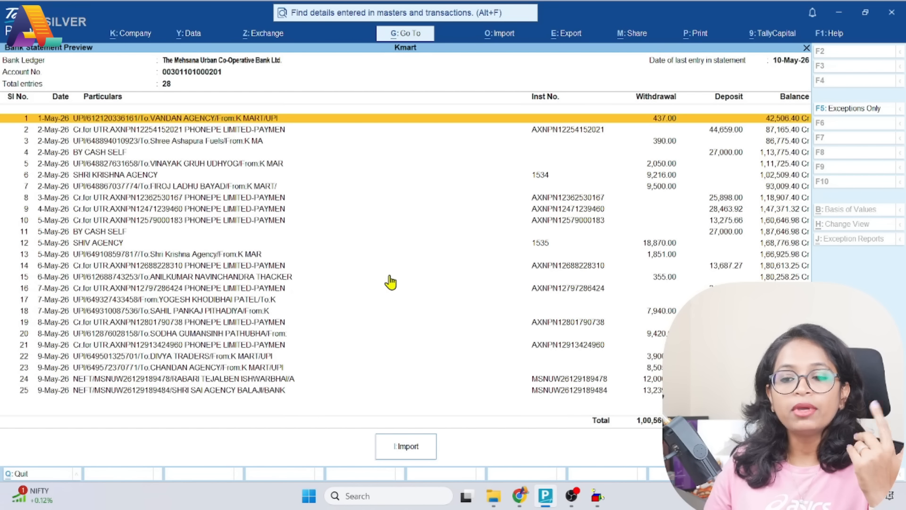
click(410, 449)
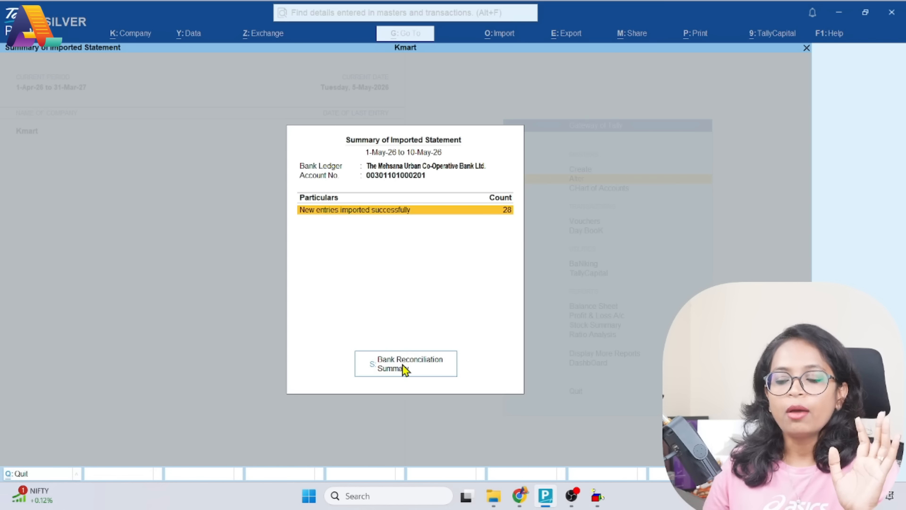
click(431, 370)
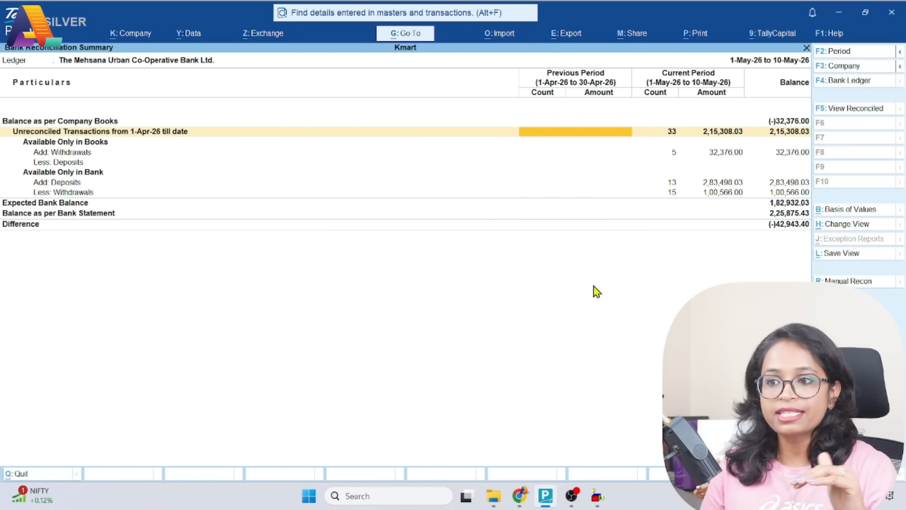
Return to the Gateway of Tally and open the Mehsana bank ledger's reconciliation summary through Banking Activities
key(Escape)
key(Escape)
key(Escape)
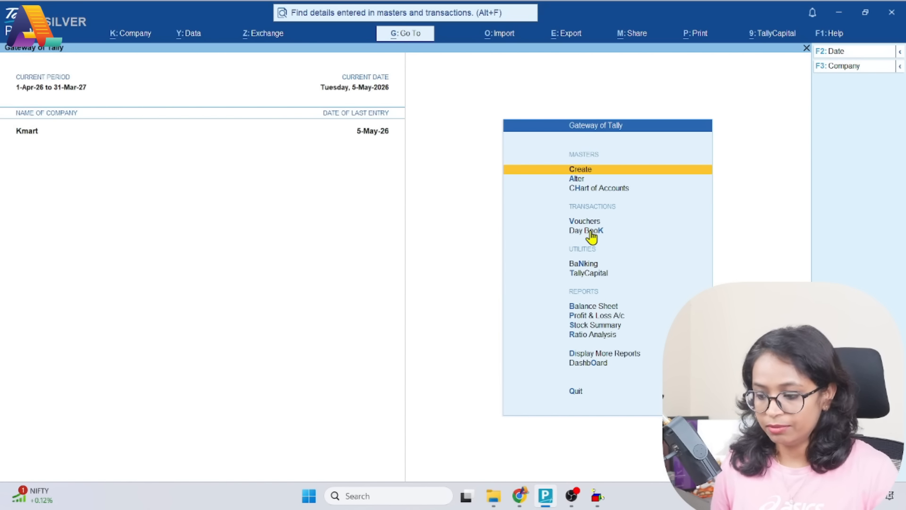
key(Down)
key(Down)
key(Down)
key(Down)
key(Down)
key(Down)
key(Up)
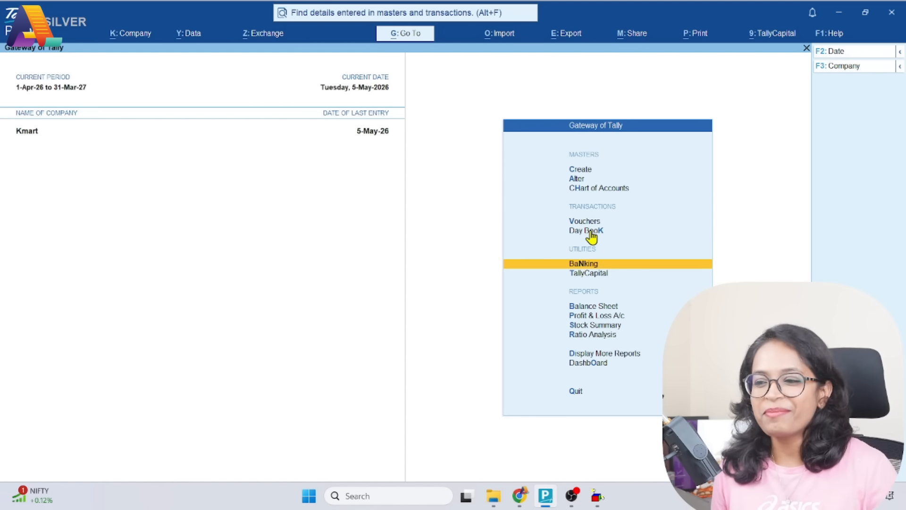
key(Return)
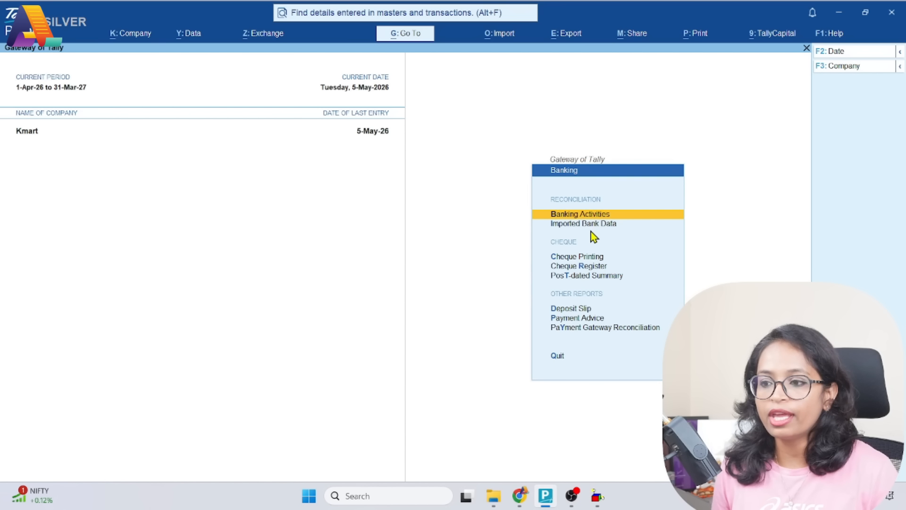
key(Return)
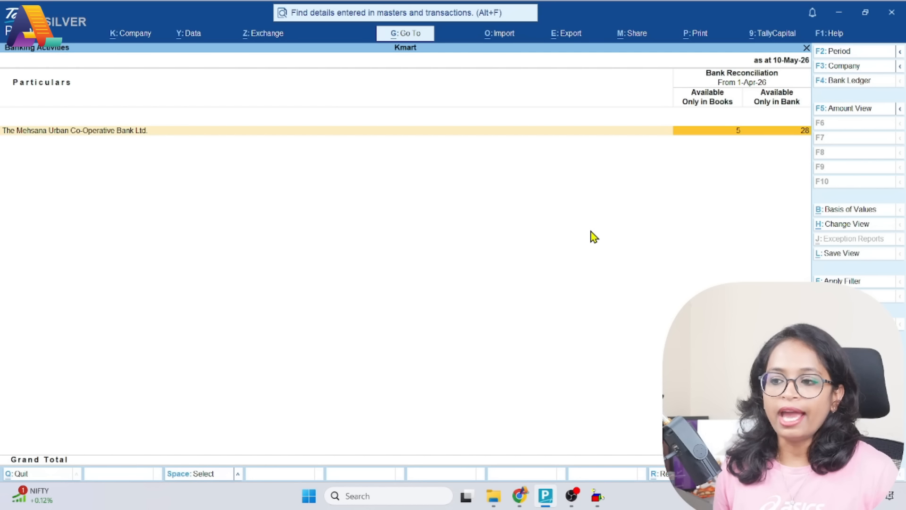
key(Return)
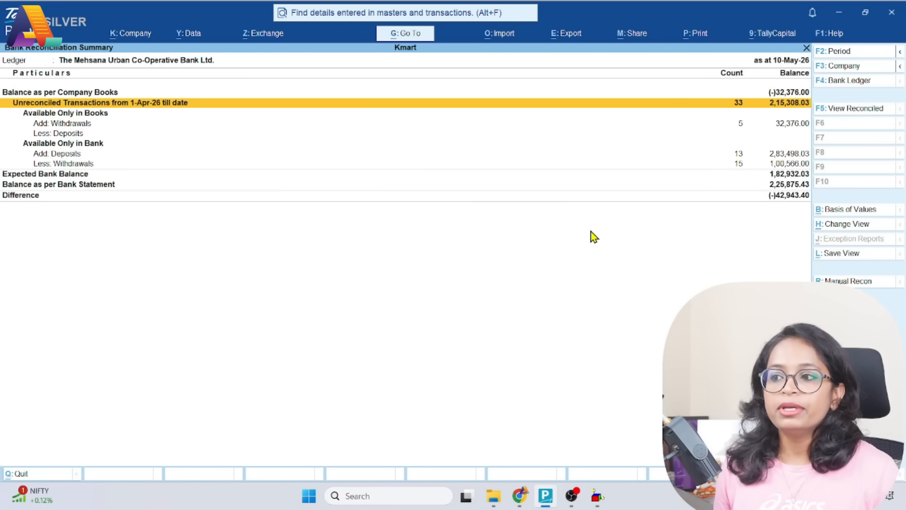
Set the reconciliation summary's period from 1-5-2026 to 10-5-2026
key(F2)
text(1.5)
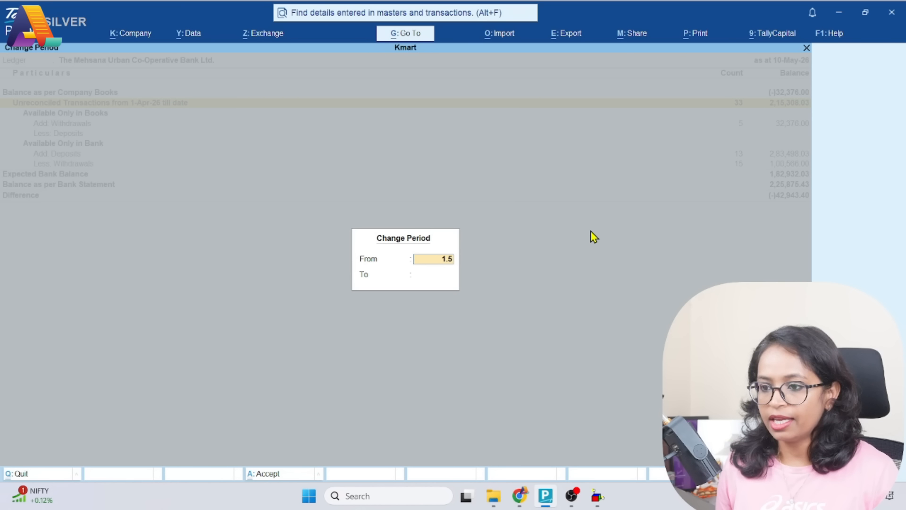
key(Return)
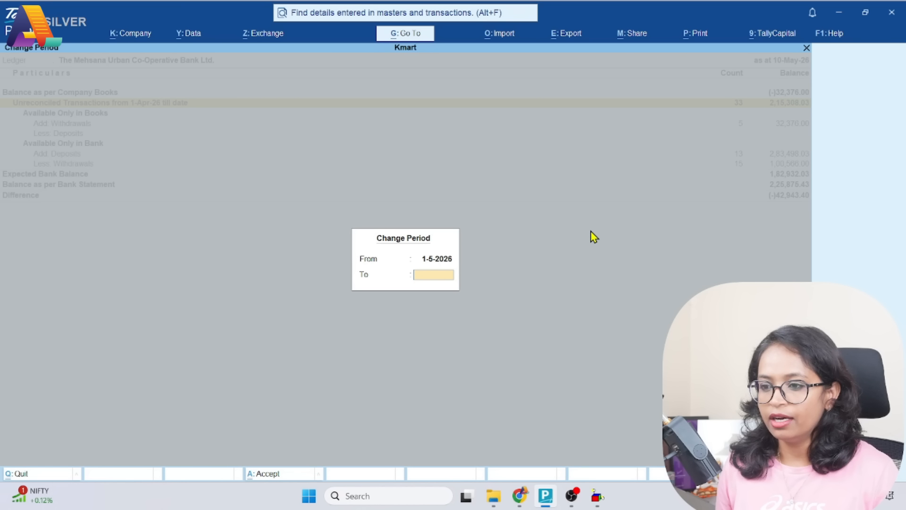
text(10.5)
key(Return)
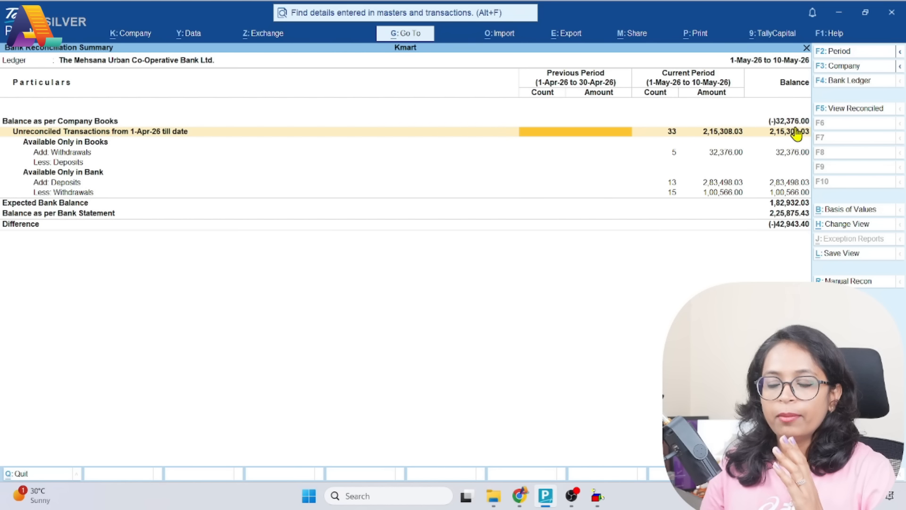
Examine the company books balance and the withdrawals and deposits available only in books and only in bank
click(50, 122)
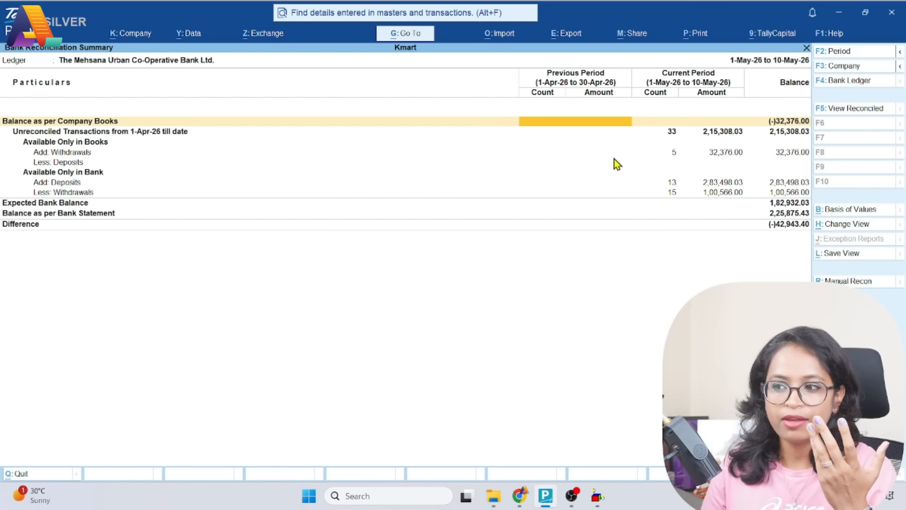
click(76, 144)
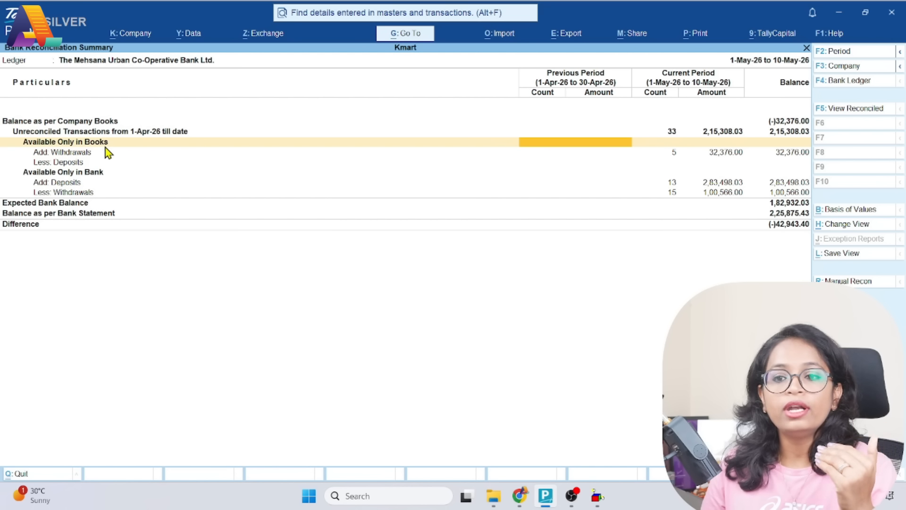
click(62, 156)
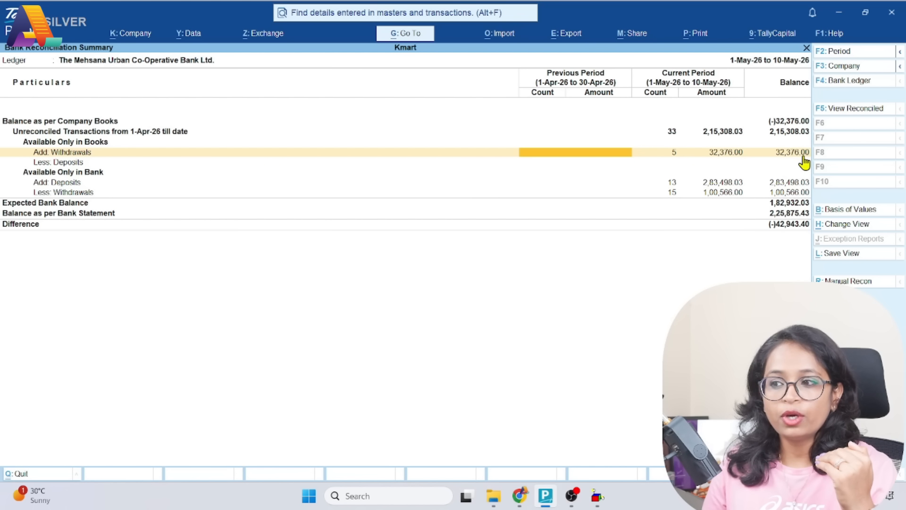
click(111, 175)
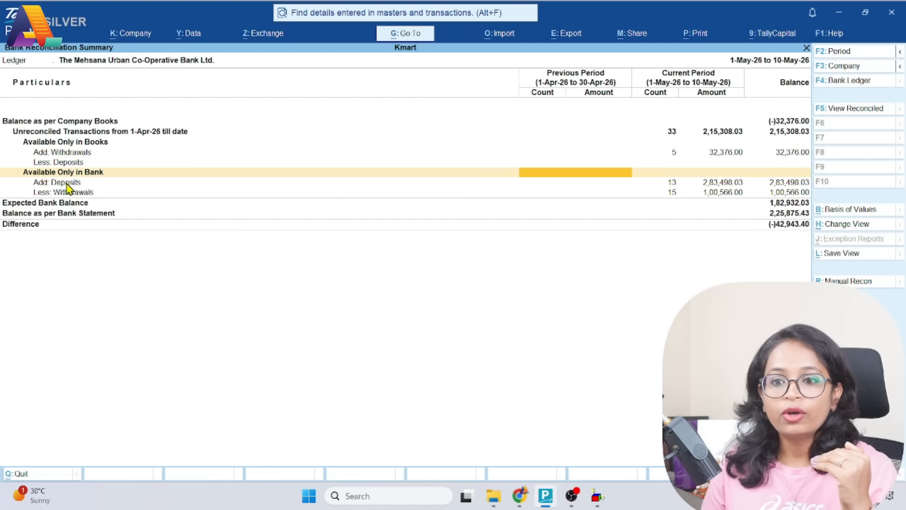
click(66, 183)
click(73, 192)
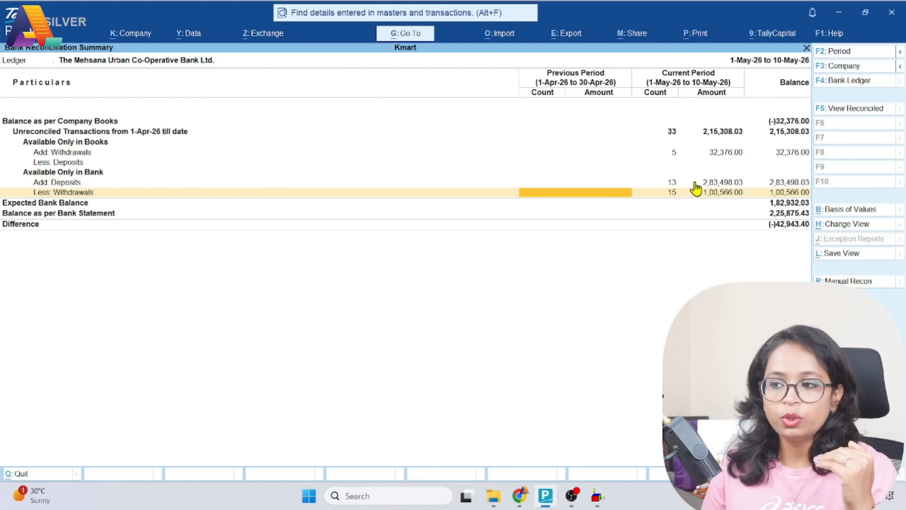
click(76, 179)
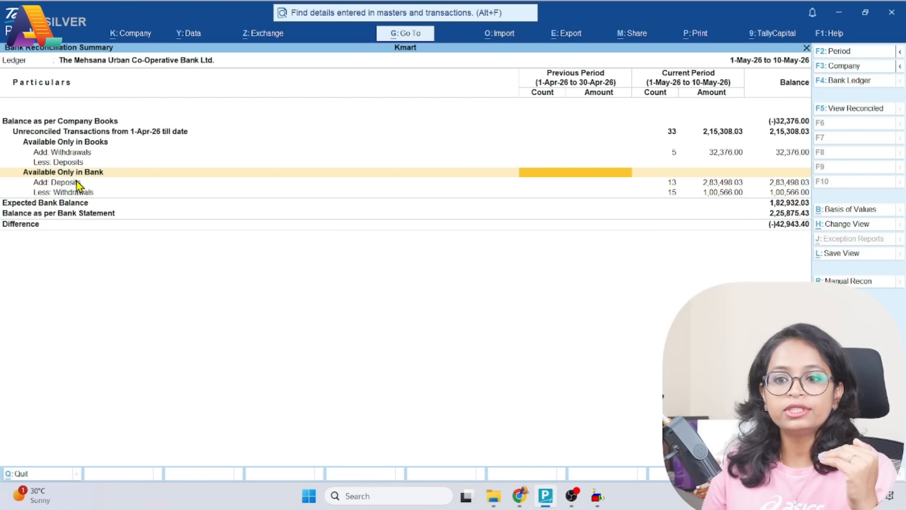
click(74, 184)
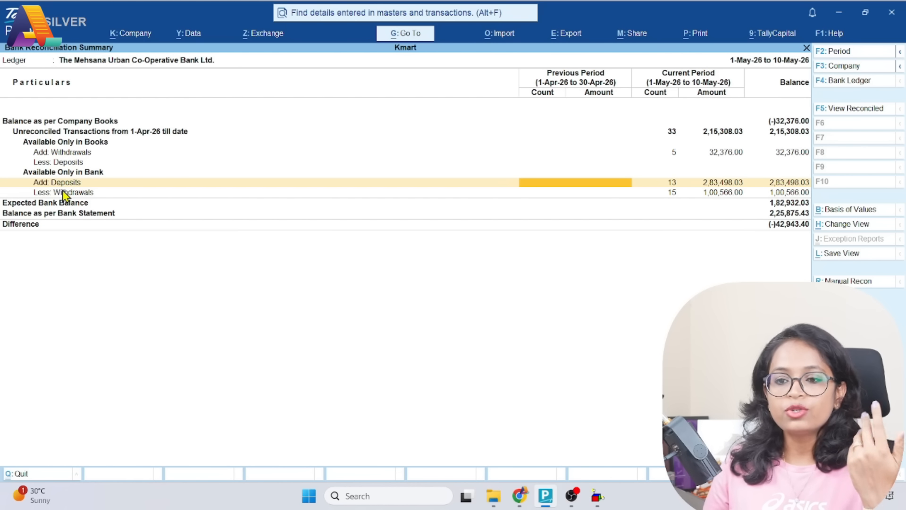
click(64, 194)
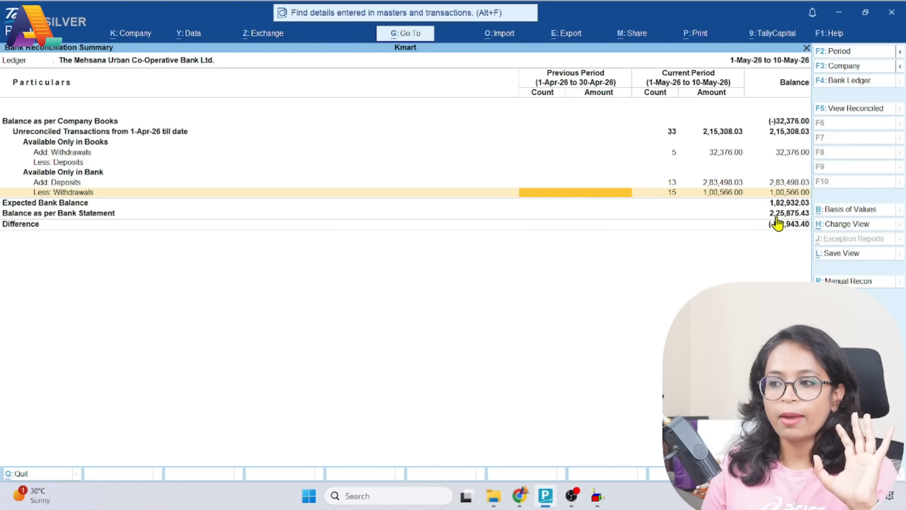
Compare the summary's Balance as per Bank Statement with the closing balance in the Excel statement, finishing back in TallyPrime
click(67, 217)
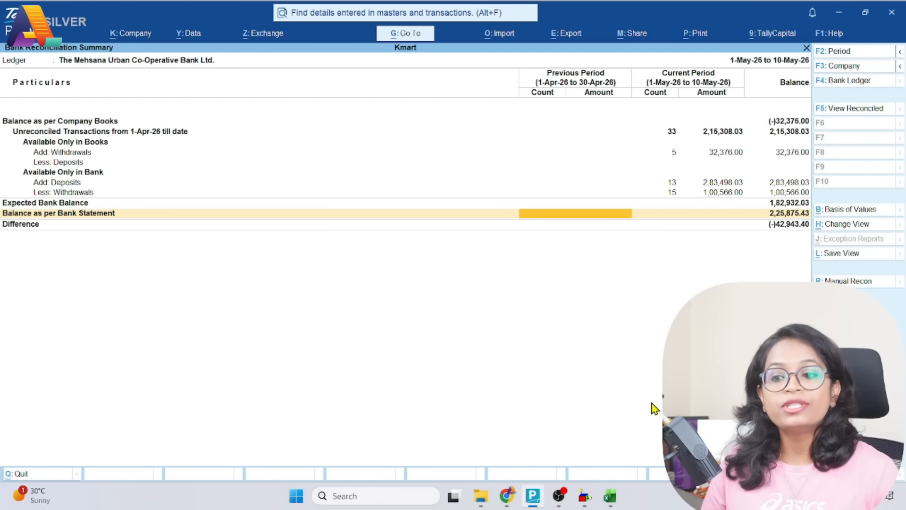
click(610, 496)
click(42, 290)
click(138, 298)
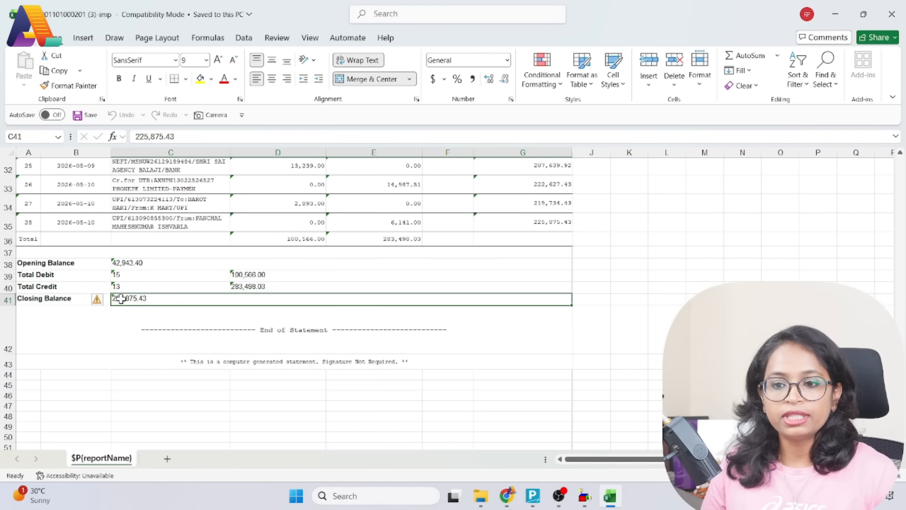
click(535, 482)
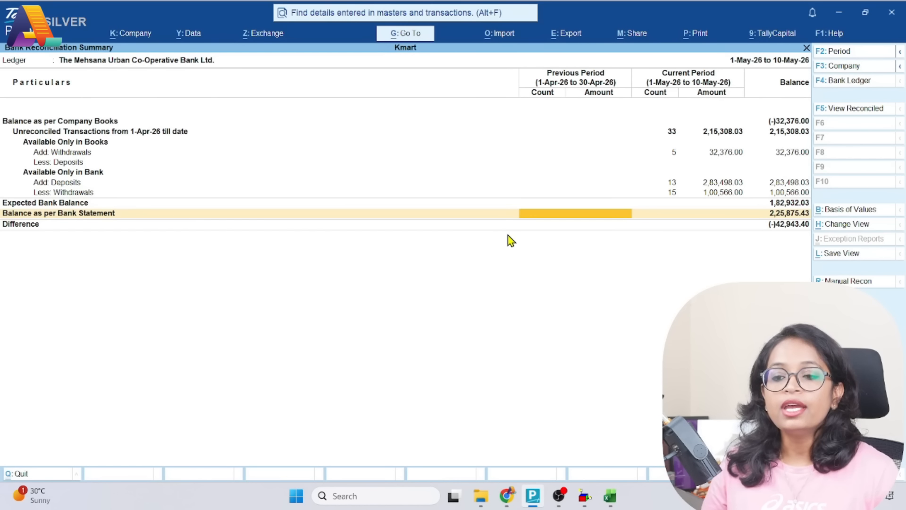
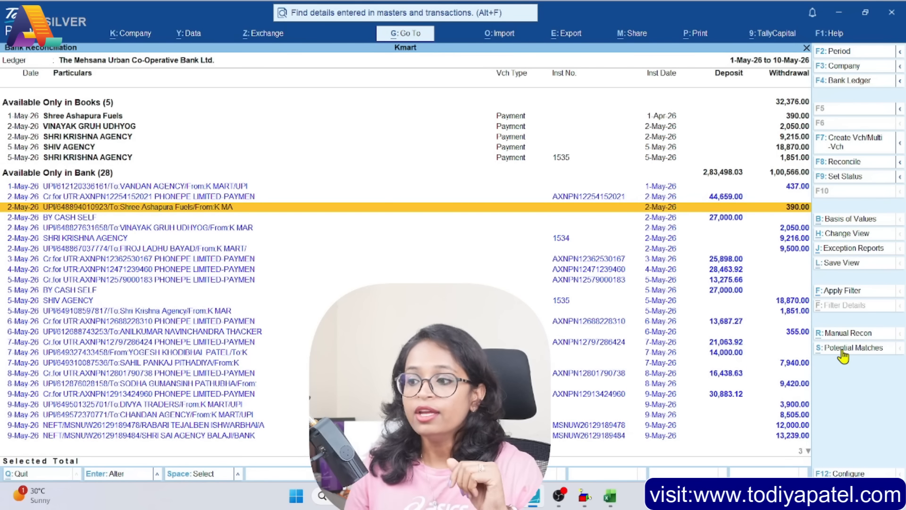
Reconcile the four unique amount matches (390, 2,050, 18,870 and 1,851) in Potential Matches, finishing back in the reconciliation report
click(841, 352)
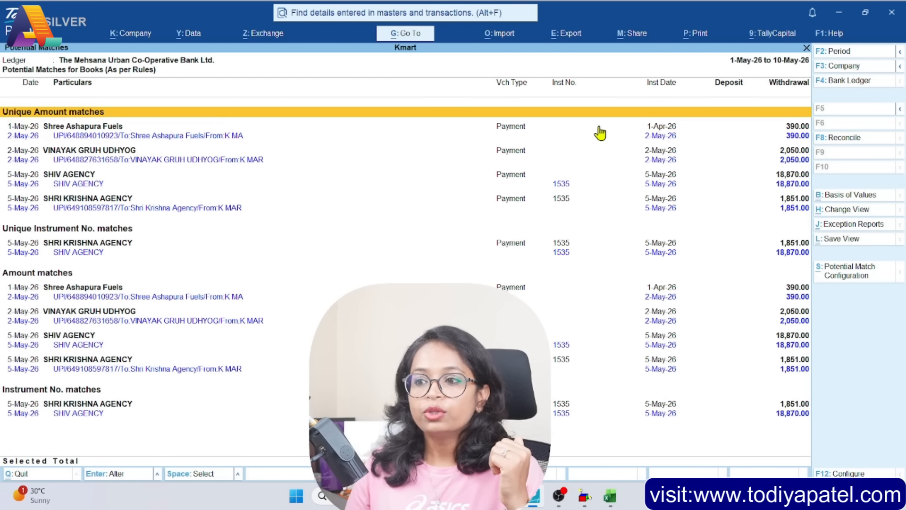
click(65, 138)
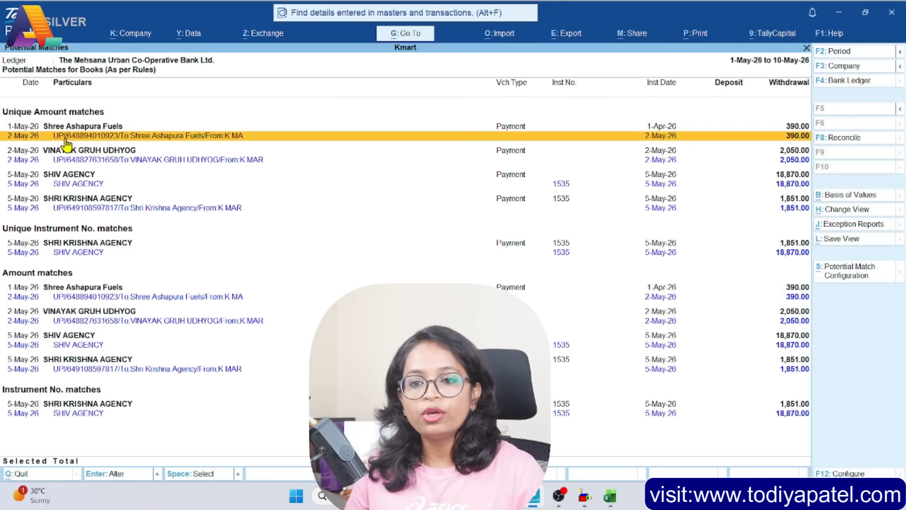
key(space)
click(72, 161)
key(space)
key(Down)
key(space)
key(Down)
key(space)
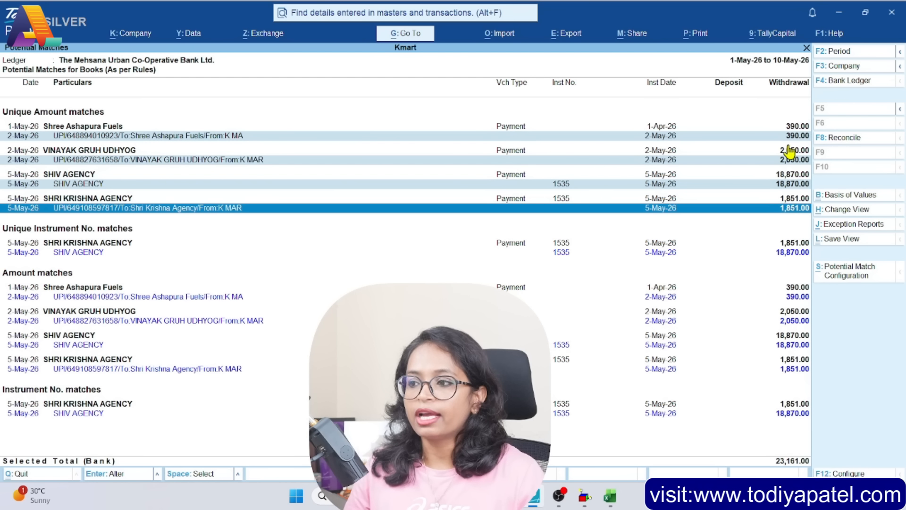
click(823, 141)
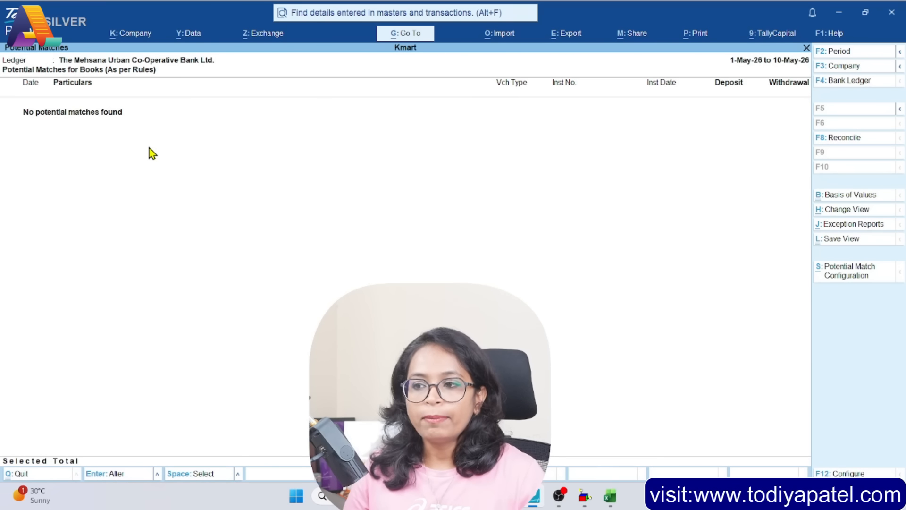
key(Escape)
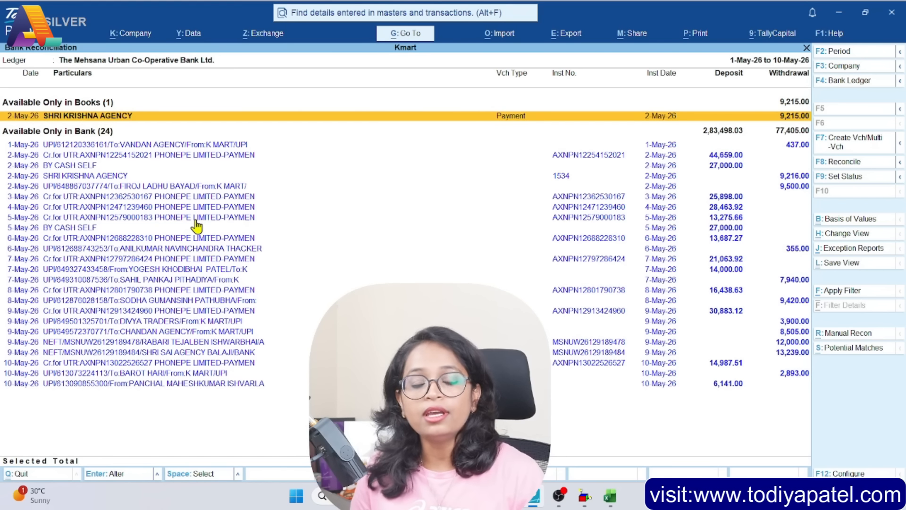
Compare the SHRI KRISHNA AGENCY entry of 2-May in the books with its counterpart available only in bank
key(space)
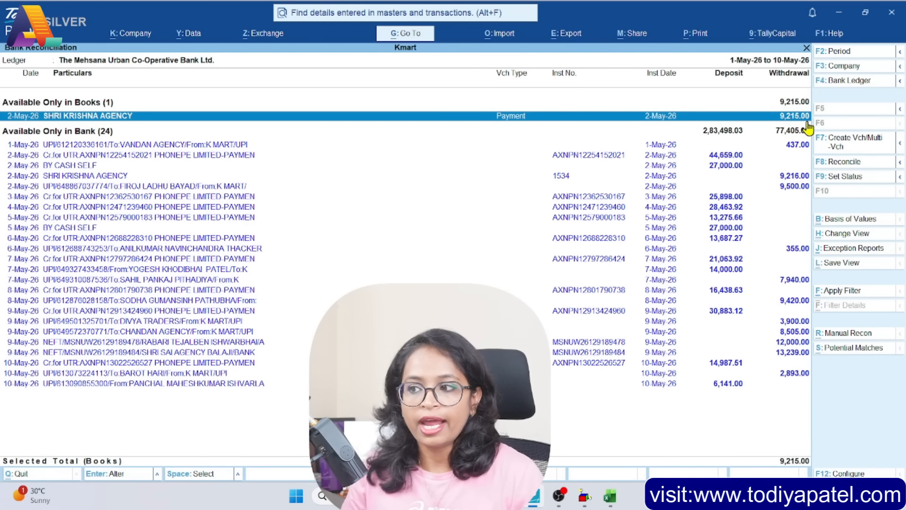
click(793, 177)
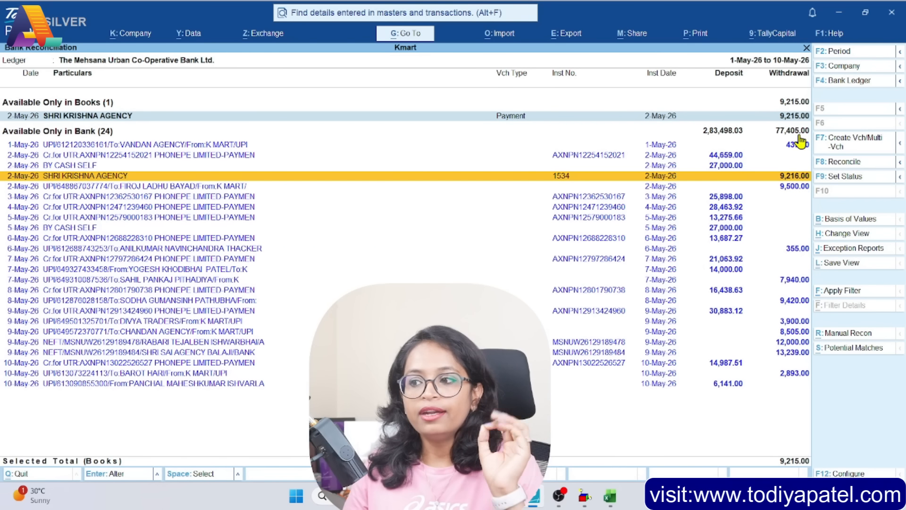
click(775, 117)
shift+click(776, 177)
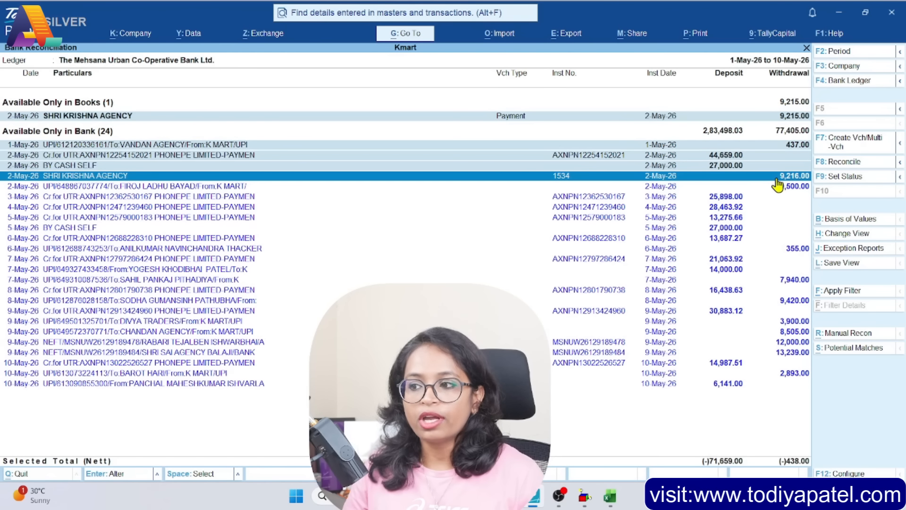
click(584, 119)
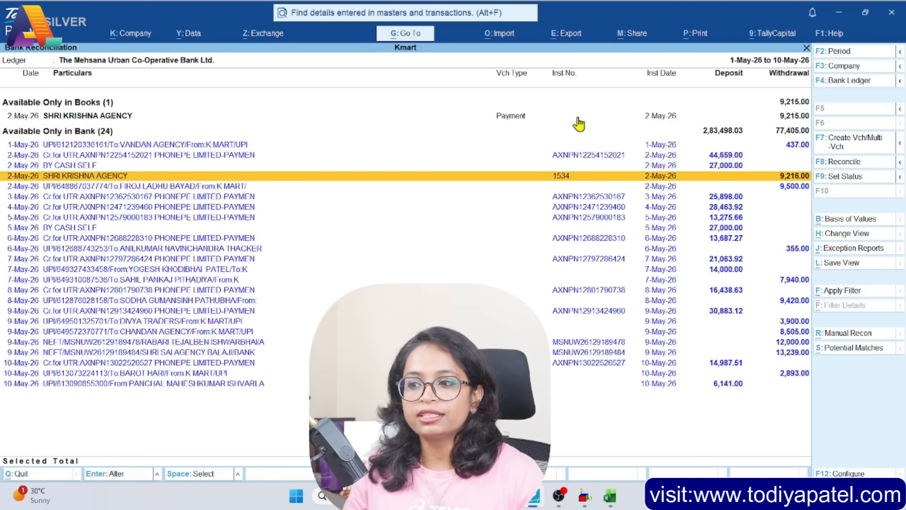
Set the amount of the books-only SHRI KRISHNA AGENCY payment voucher to 9,216, keep its reference On Account, and save
click(577, 118)
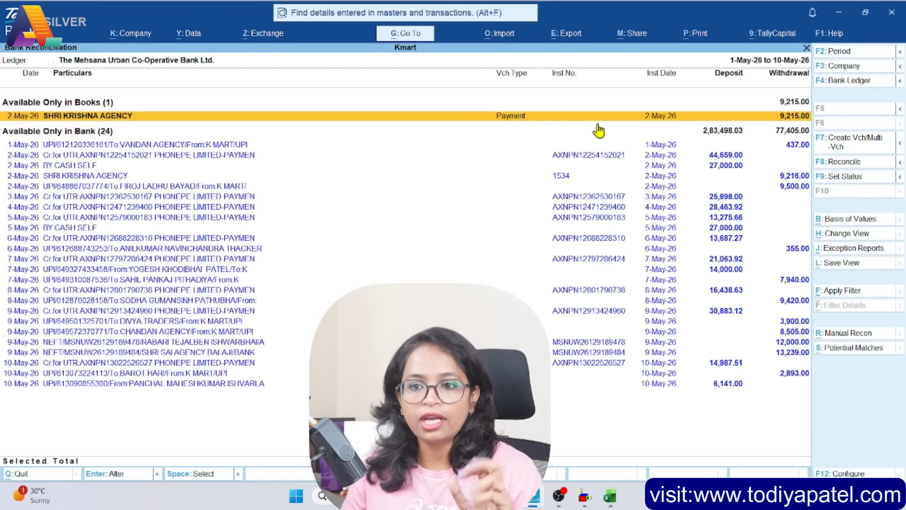
click(599, 118)
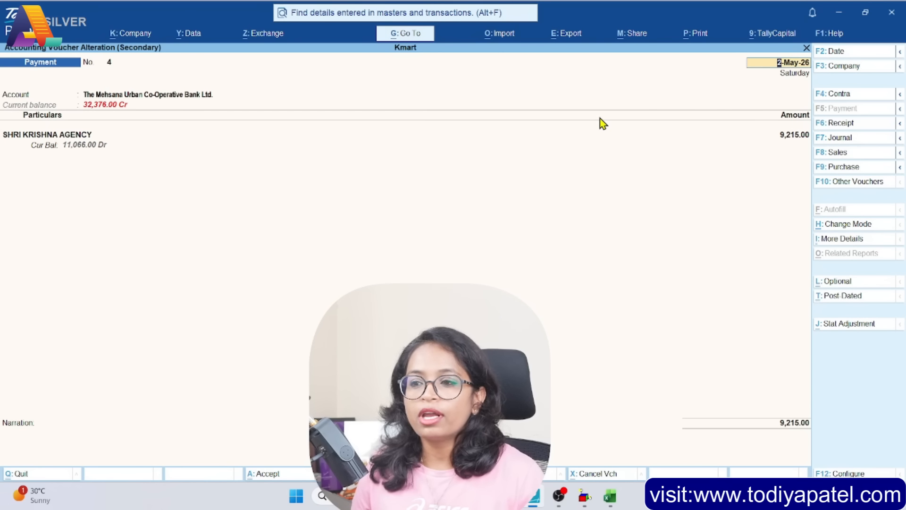
click(794, 135)
text(9216)
key(Return)
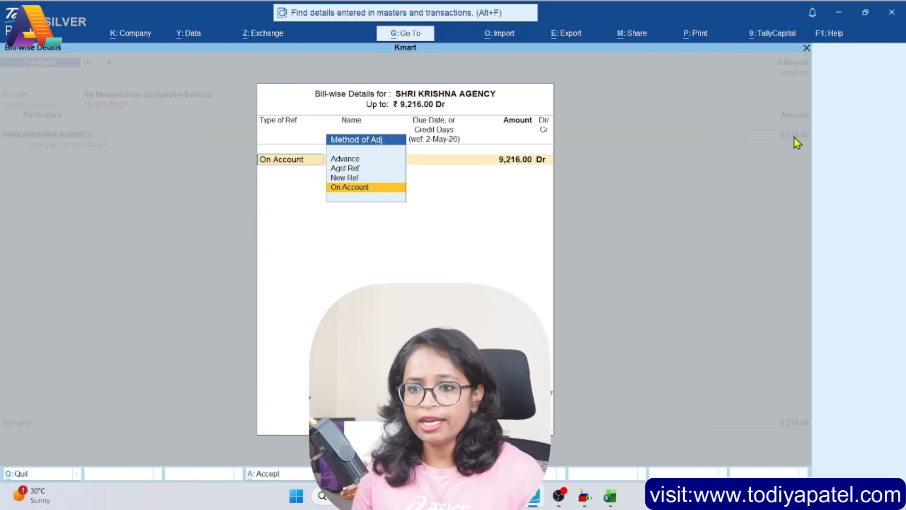
key(Return)
key(Return)
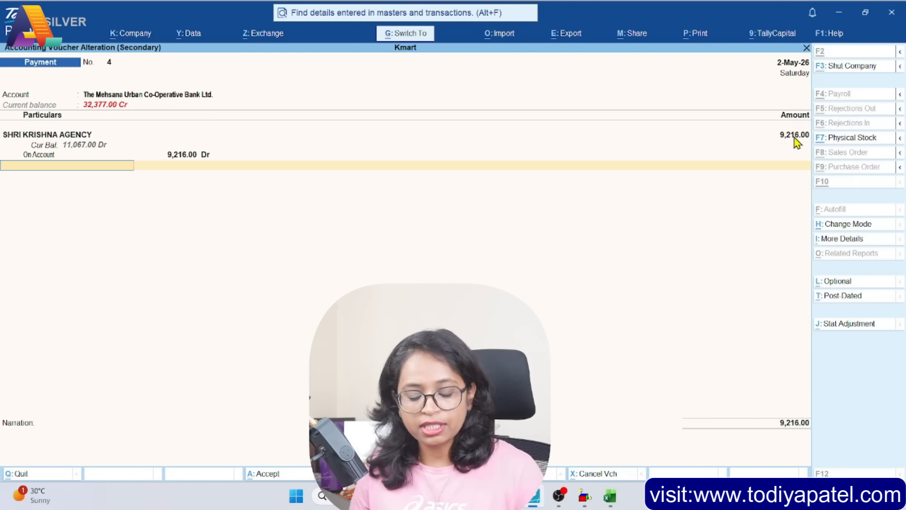
key(ctrl+a)
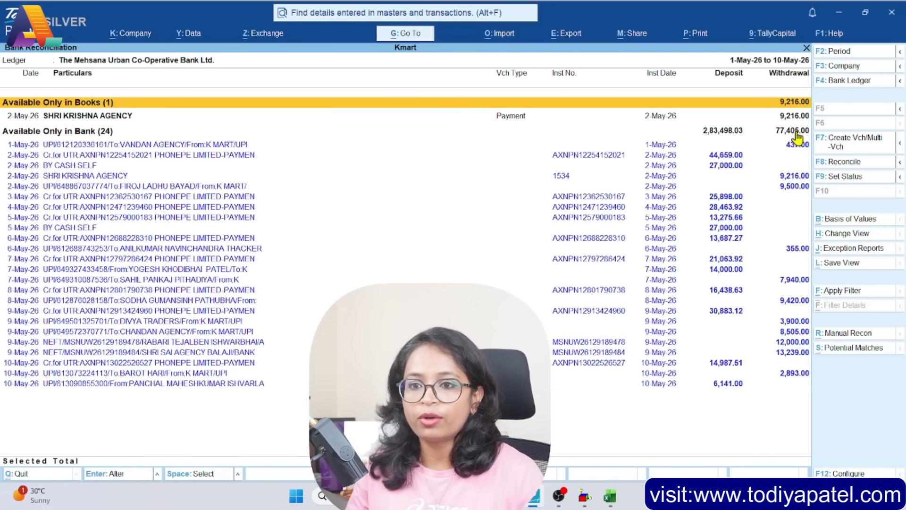
Reconcile the 9,216 SHRI KRISHNA AGENCY entries in Potential Matches and return to the reconciliation report
click(856, 349)
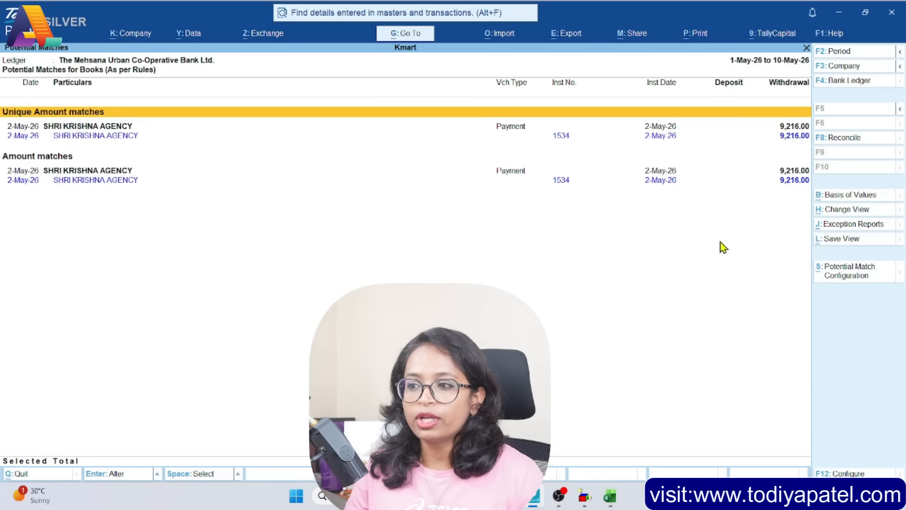
click(131, 136)
key(space)
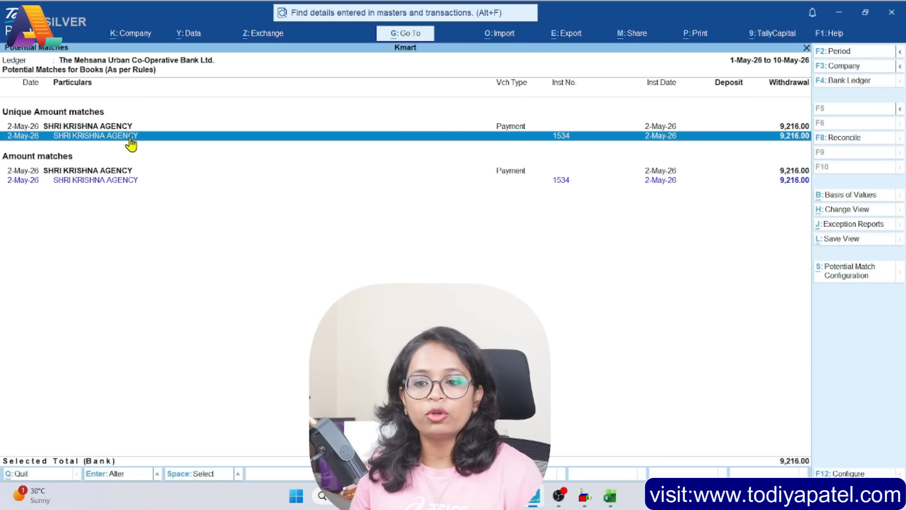
key(Down)
key(Down)
key(Down)
key(space)
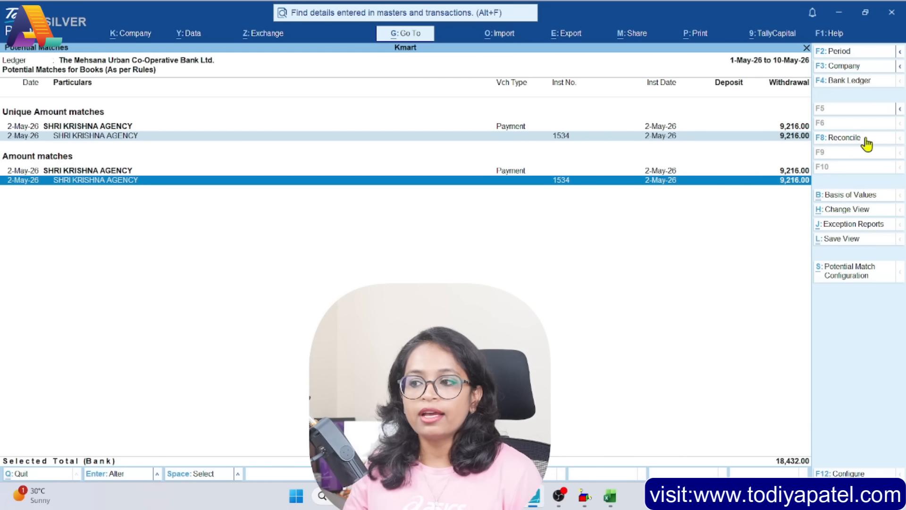
click(847, 143)
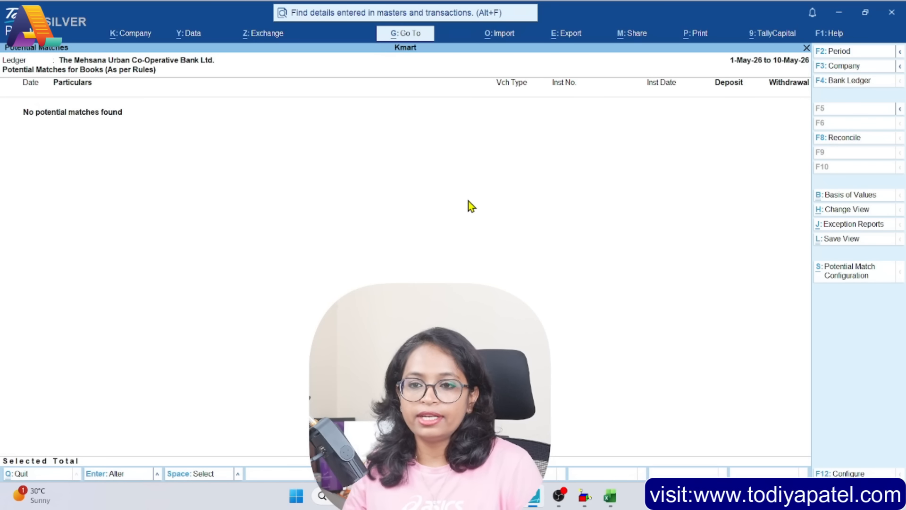
key(Escape)
Examine the entries available only in bank, especially the recurring PhonePe deposits that have no voucher in the books
key(Up)
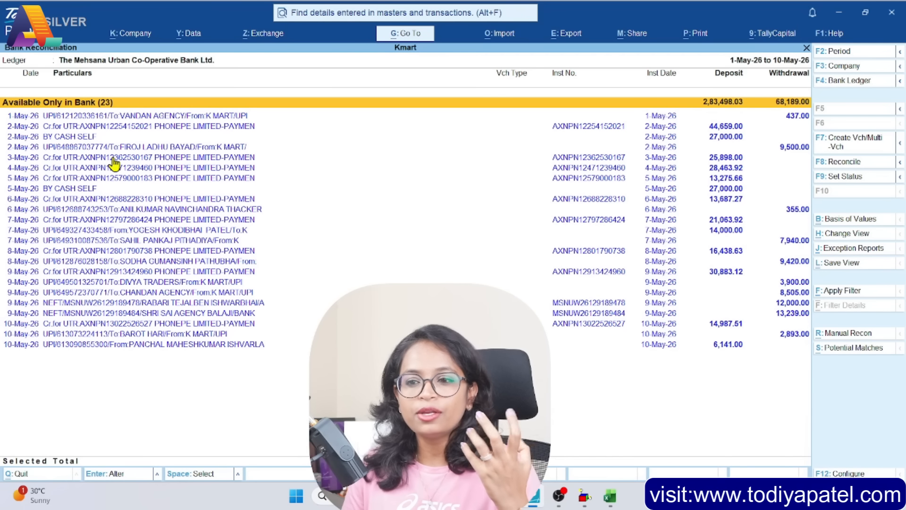
click(167, 160)
key(Up)
key(Up)
key(Up)
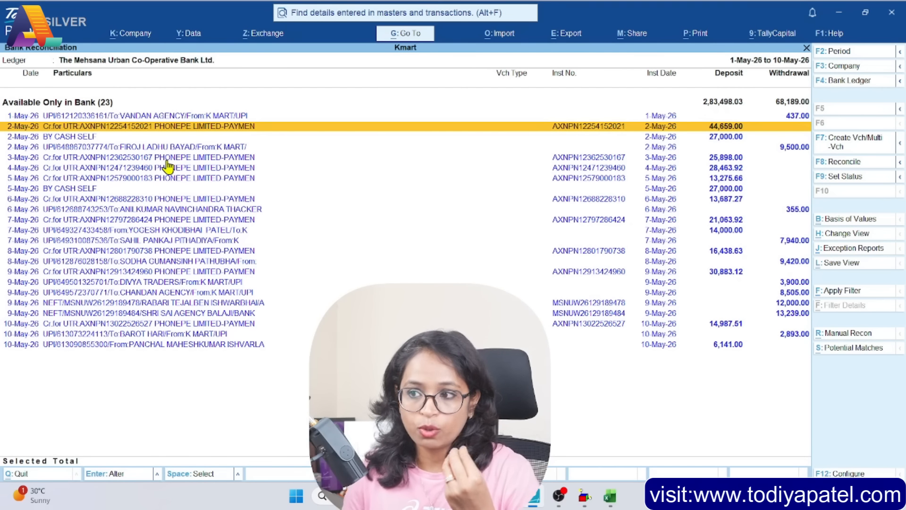
key(Down)
key(Down)
key(Down)
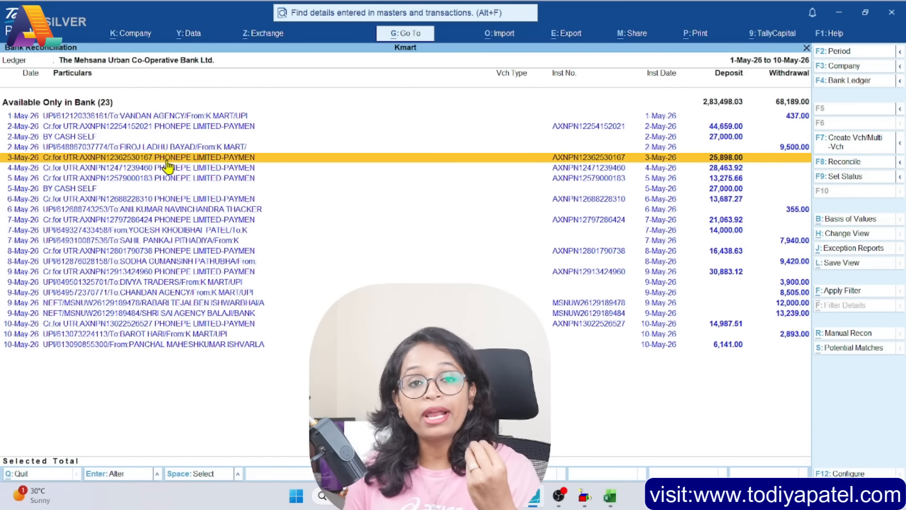
key(Down)
key(Up)
key(Up)
key(Up)
key(Up)
key(Down)
key(Down)
key(Down)
key(Down)
key(Down)
key(Down)
key(Down)
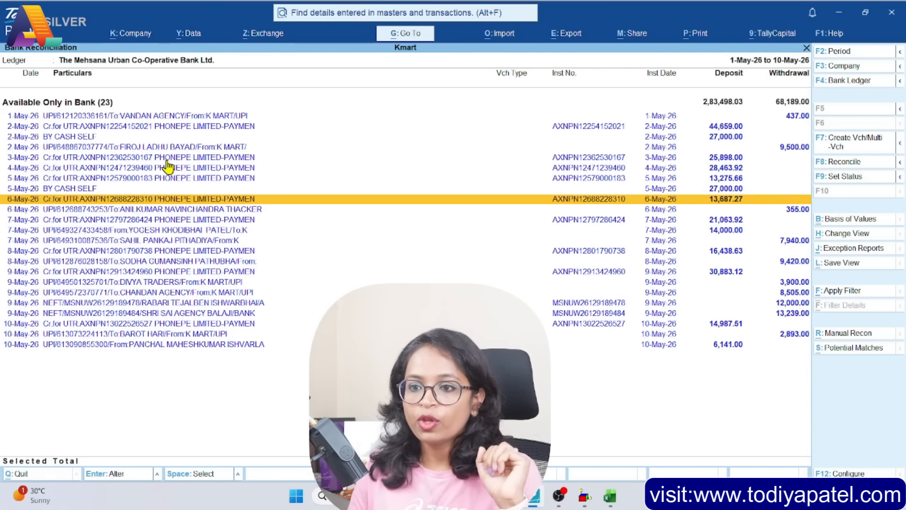
Filter the bank reconciliation entries on External Data containing "Phone"
click(827, 294)
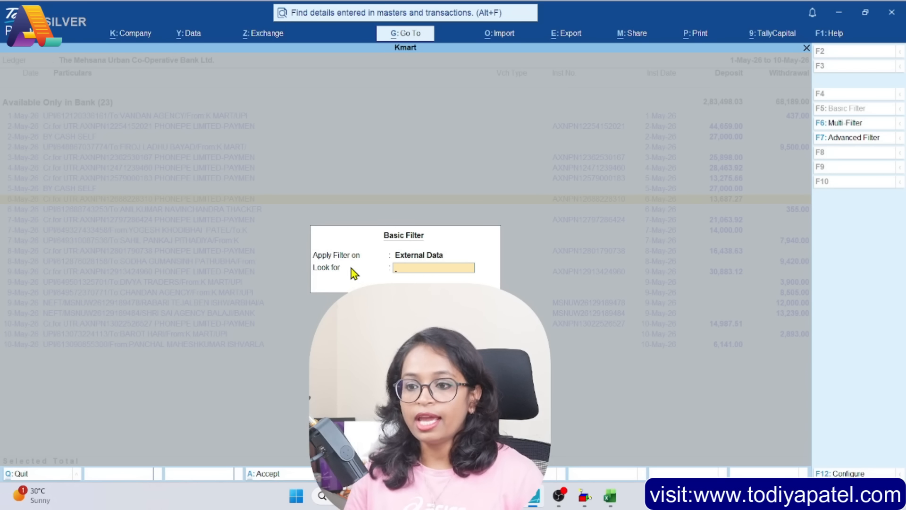
text(Phon)
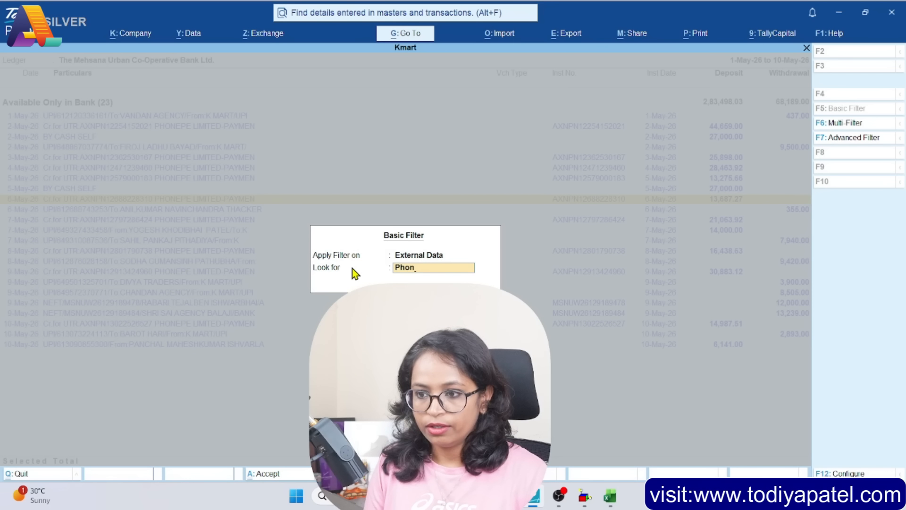
text(e)
key(Return)
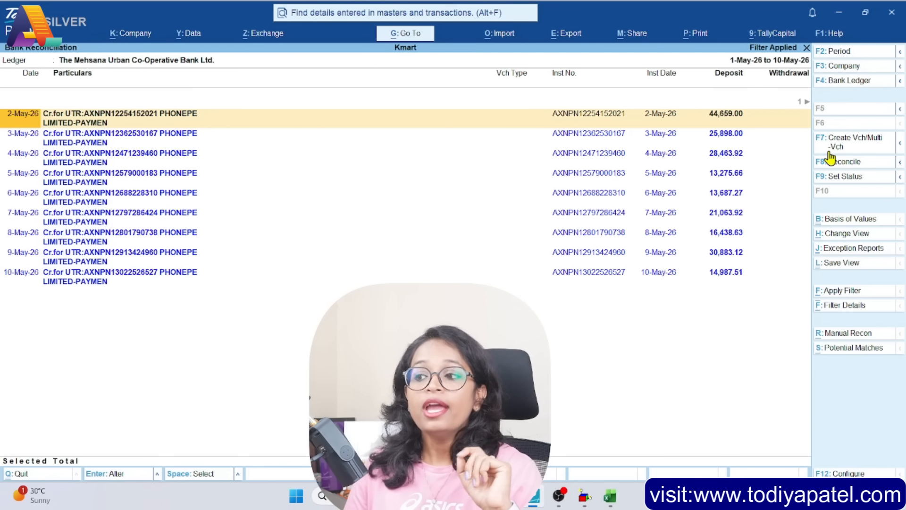
Create and save a receipt voucher for the 2-May PhonePe deposit against the Shop Income ledger
click(854, 143)
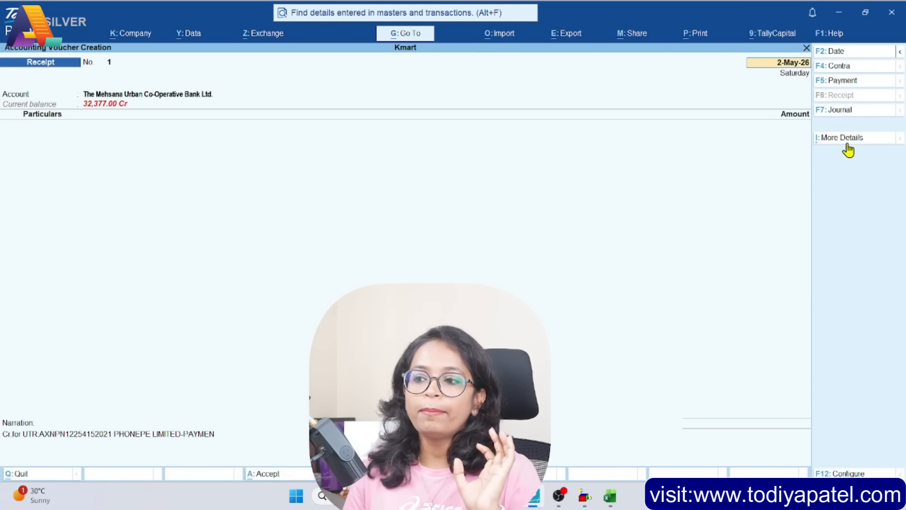
click(151, 136)
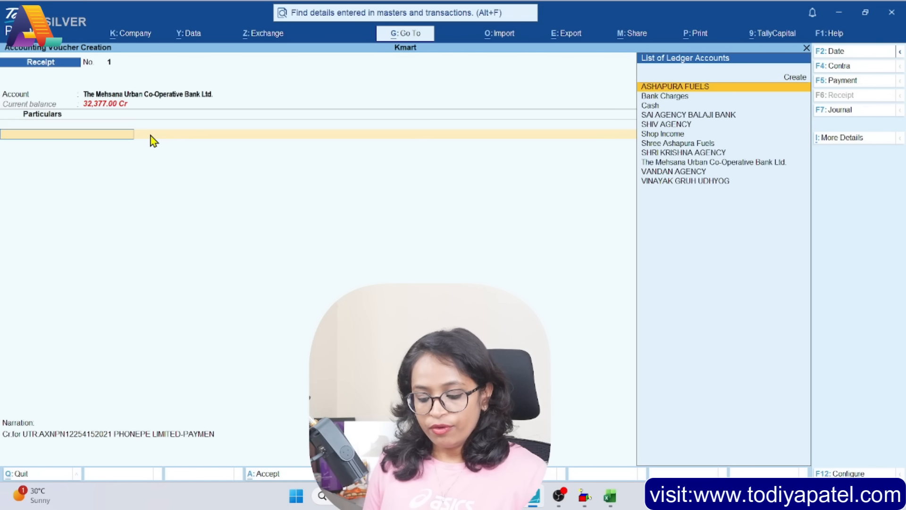
text(Sho)
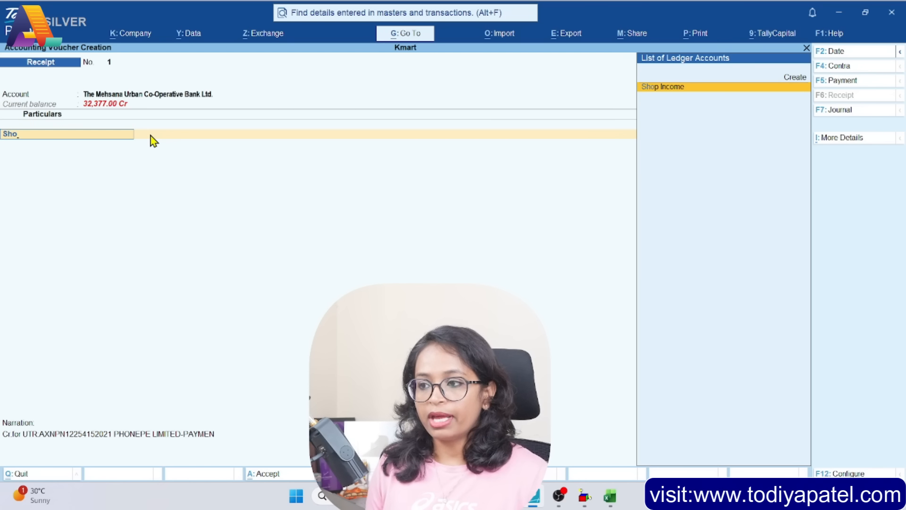
key(Return)
key(ctrl+a)
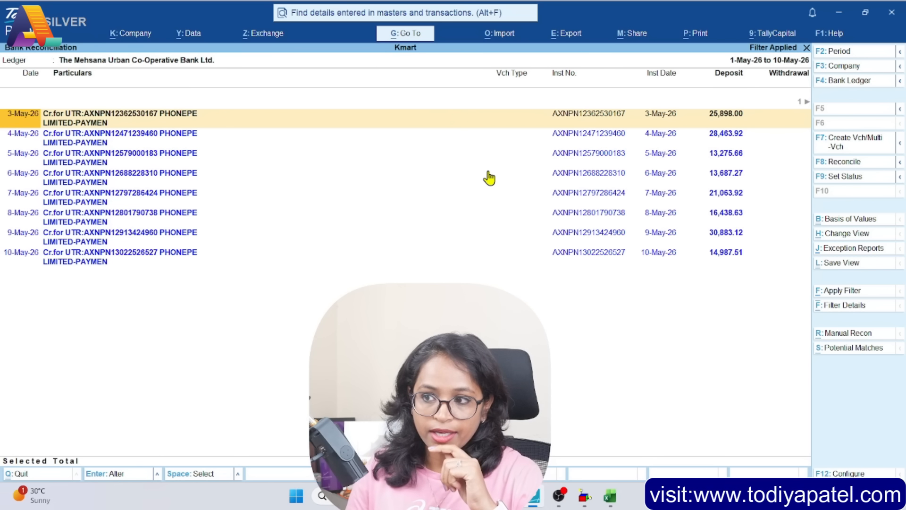
Select the PhonePe deposits from 3-May to 6-May and begin creating multiple separate vouchers for them
key(space)
key(space)
key(space)
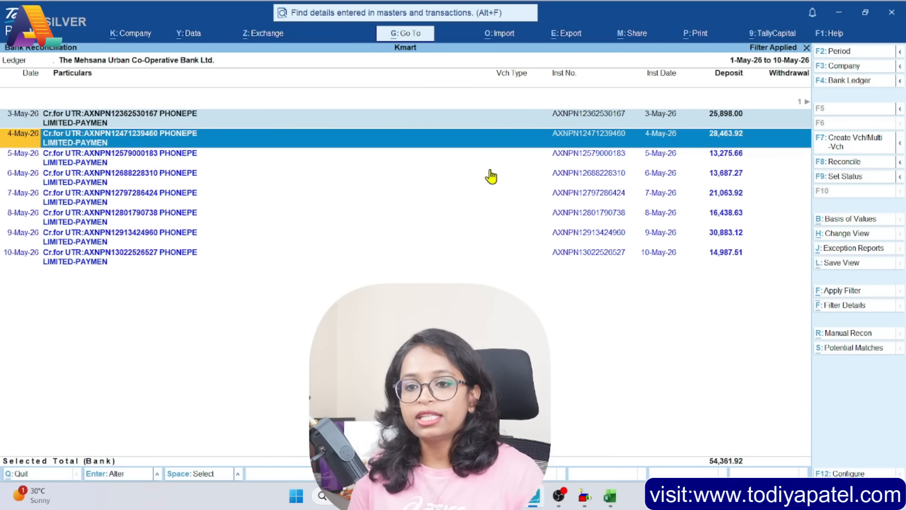
key(space)
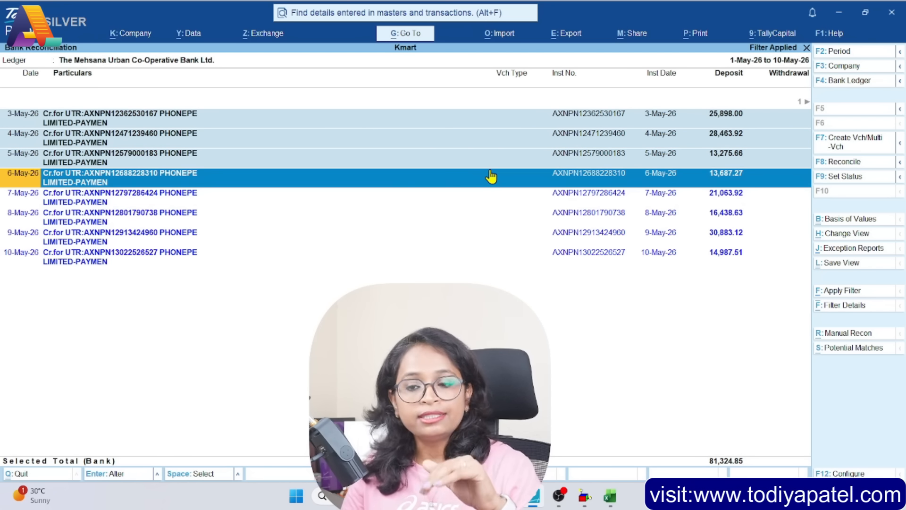
click(901, 147)
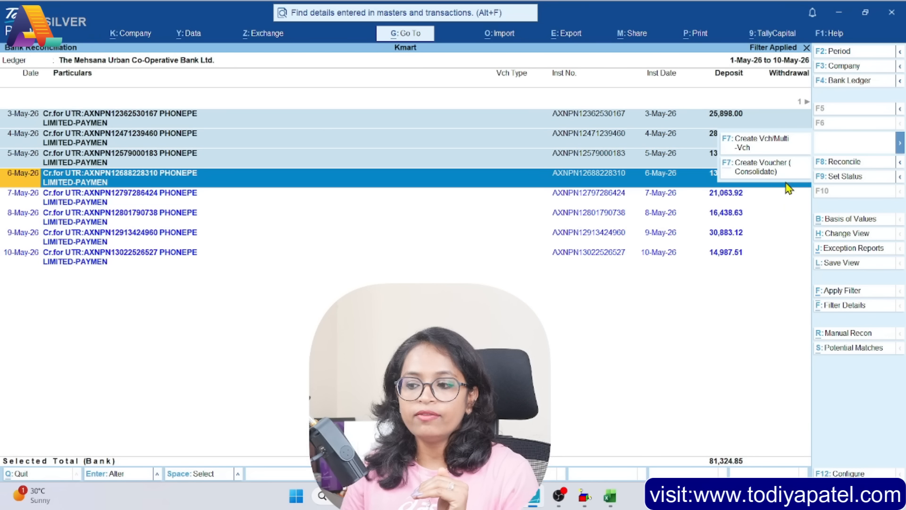
click(758, 148)
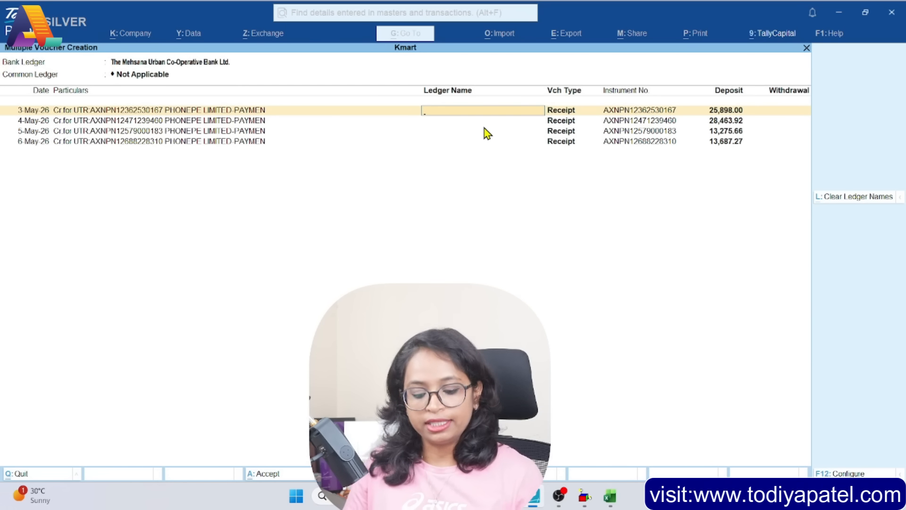
Assign the Shop Income ledger to the PhonePe deposits of 3-May to 6-May and accept the multiple receipt vouchers
text(Shop)
key(Return)
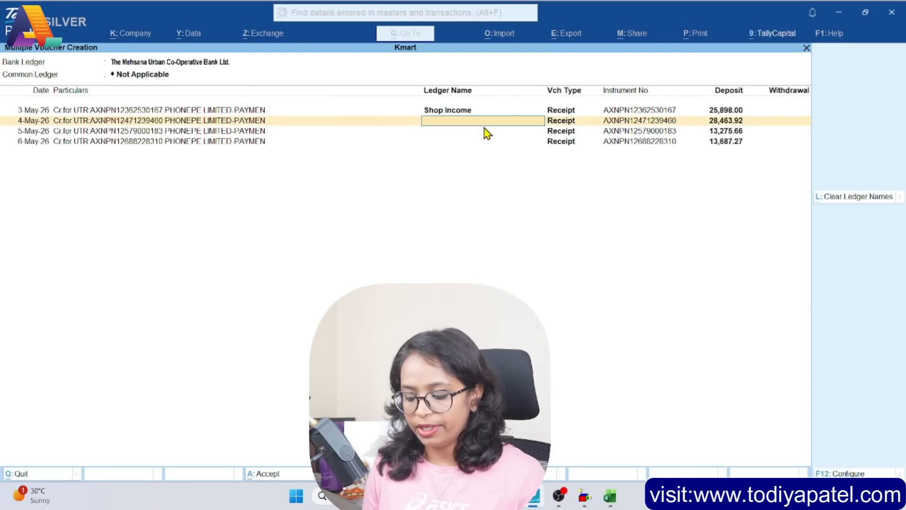
text(Sh)
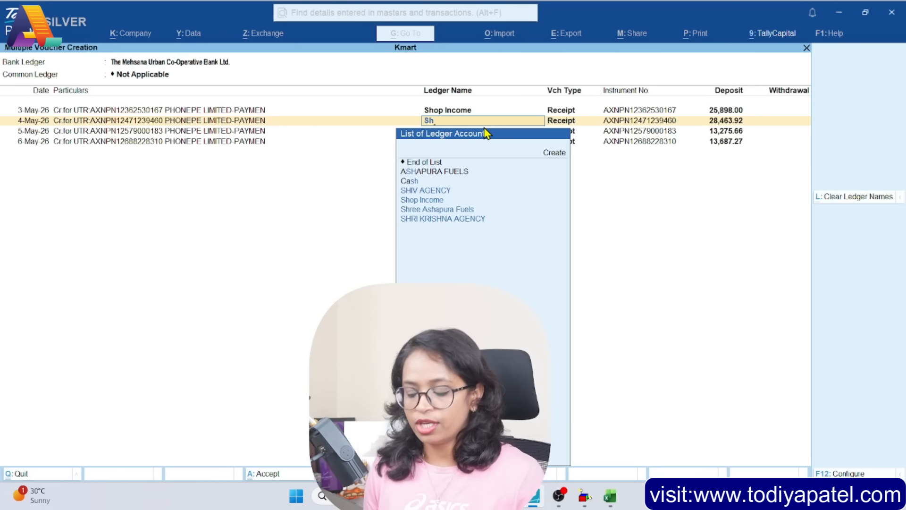
text(op)
key(Return)
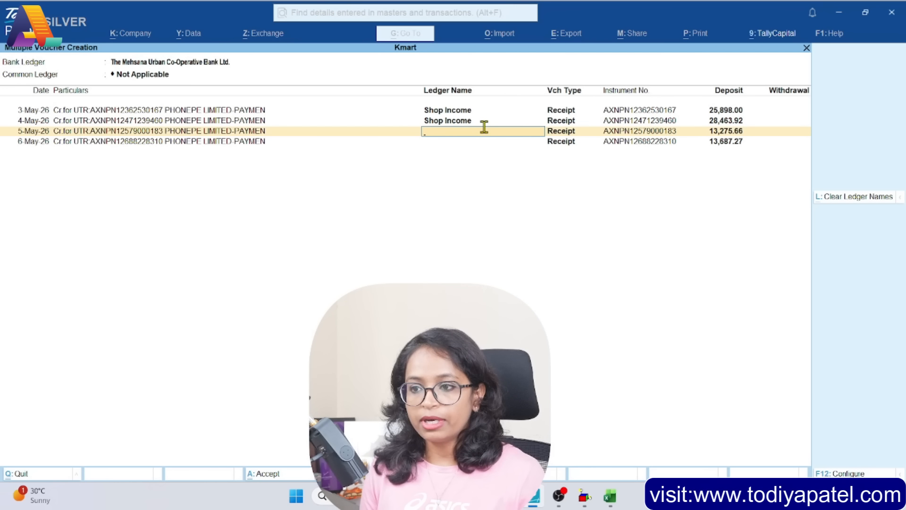
text(Shop)
key(Return)
text(Shop)
key(Return)
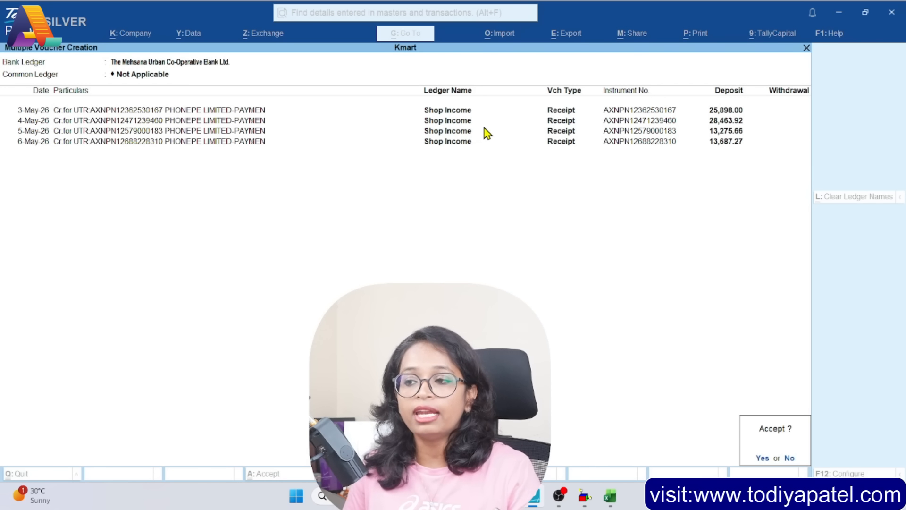
key(Return)
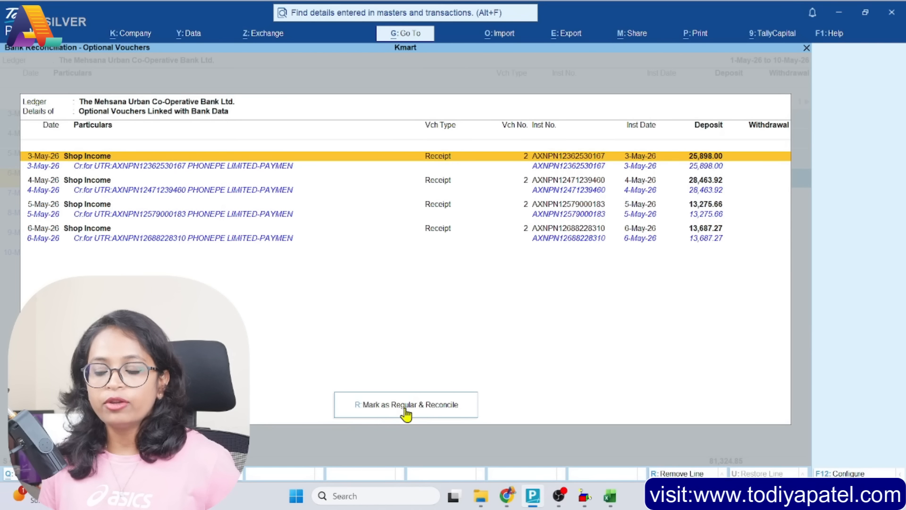
Mark the optional Shop Income vouchers linked with bank data as regular, reconcile them, and return to the bank reconciliation
click(406, 413)
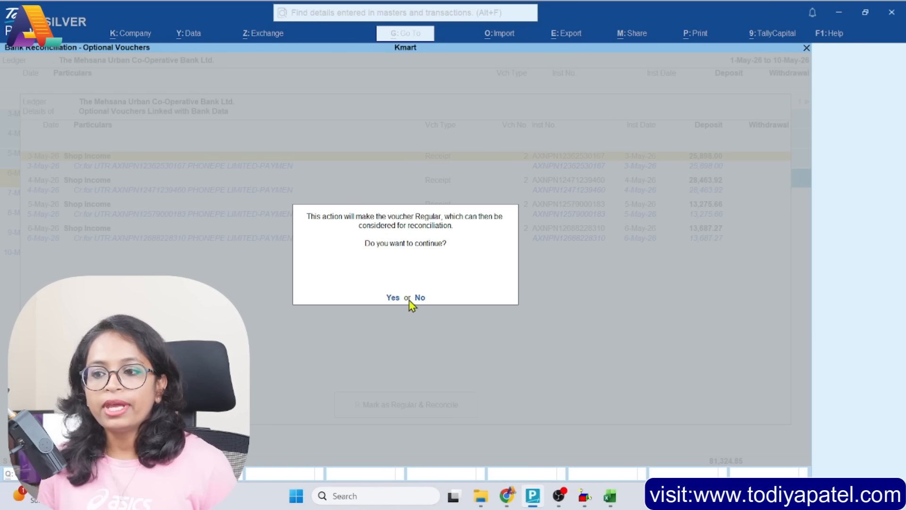
click(389, 297)
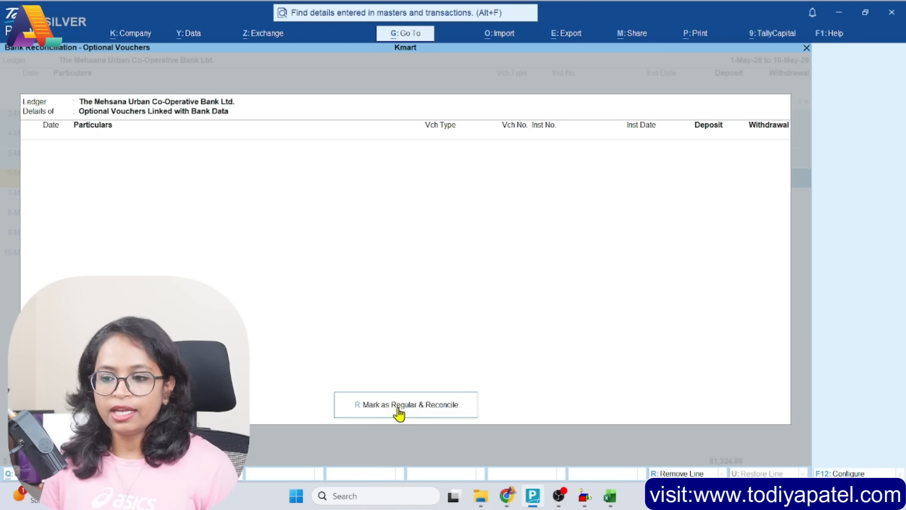
key(Escape)
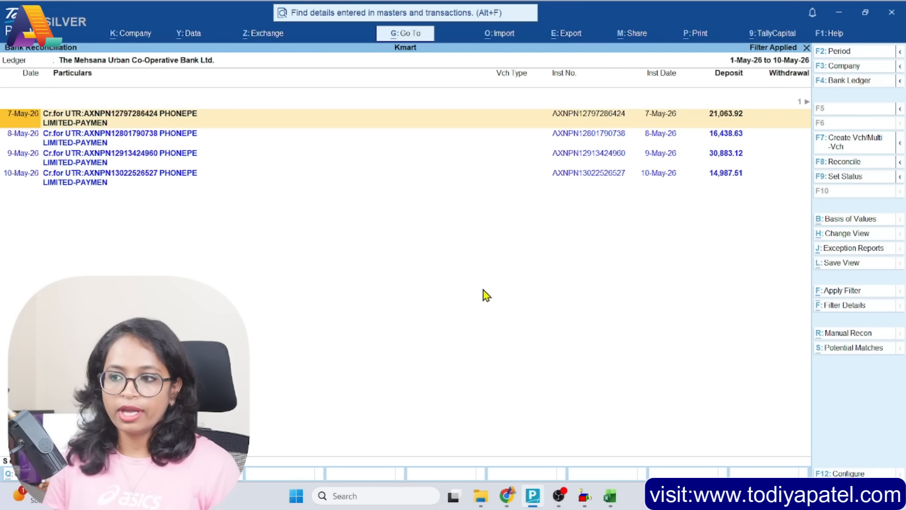
Select the PhonePe deposits from 7-May to 10-May and begin creating one consolidated voucher for them
key(space)
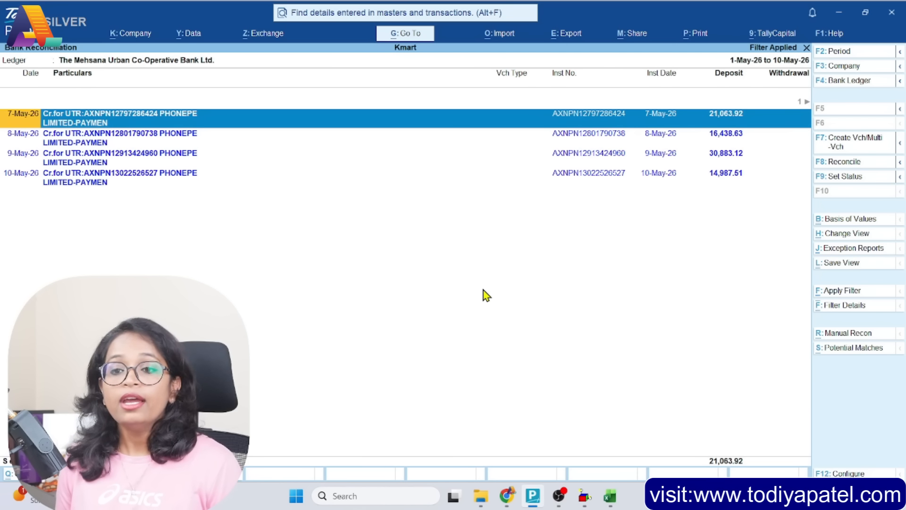
key(Down)
key(space)
key(Down)
key(space)
key(Down)
key(space)
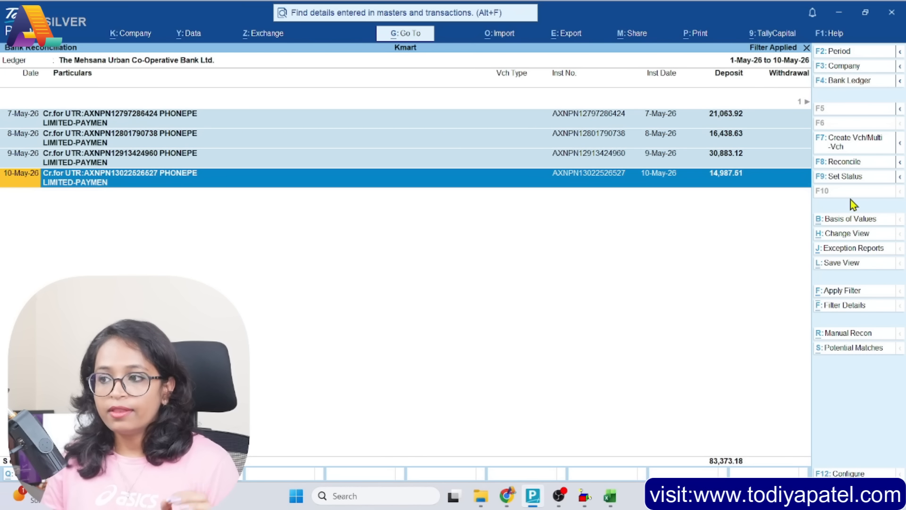
click(899, 143)
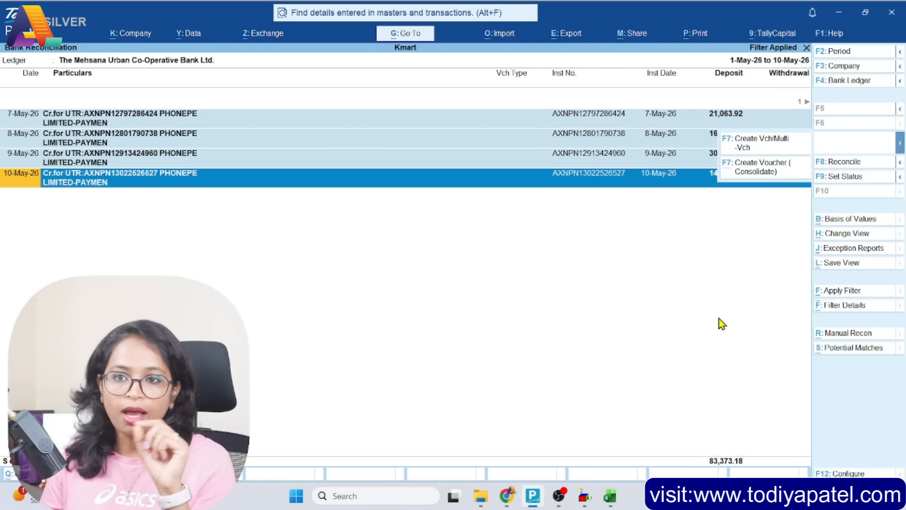
click(748, 170)
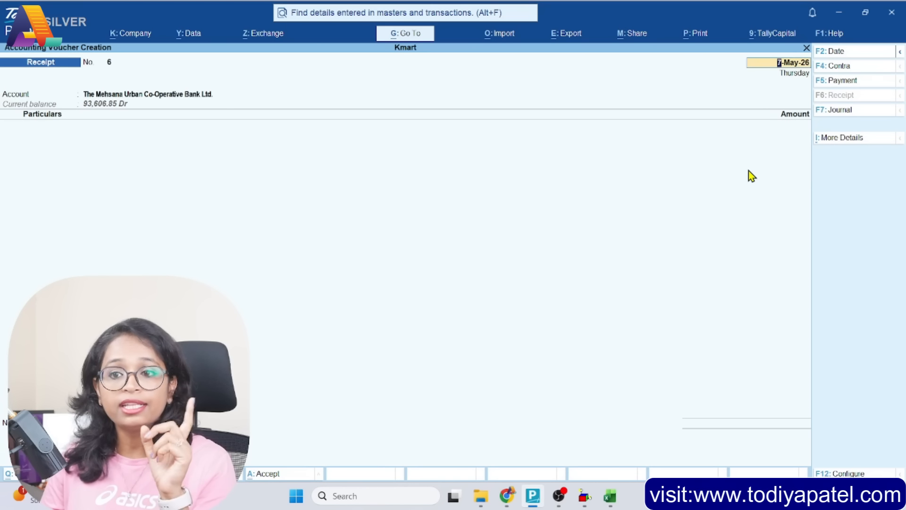
Credit the consolidated receipt dated 7-May to the Shop Income ledger, keep the default details and save the voucher
key(Return)
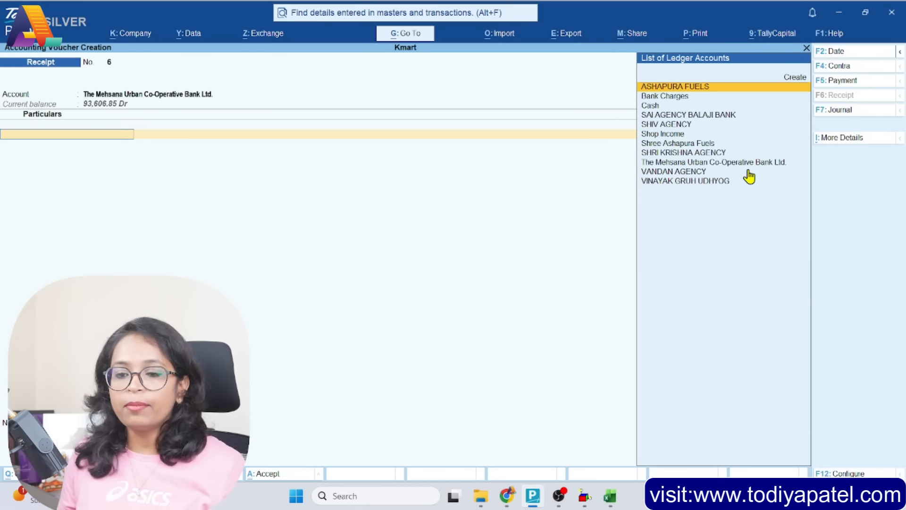
text(sho)
key(Return)
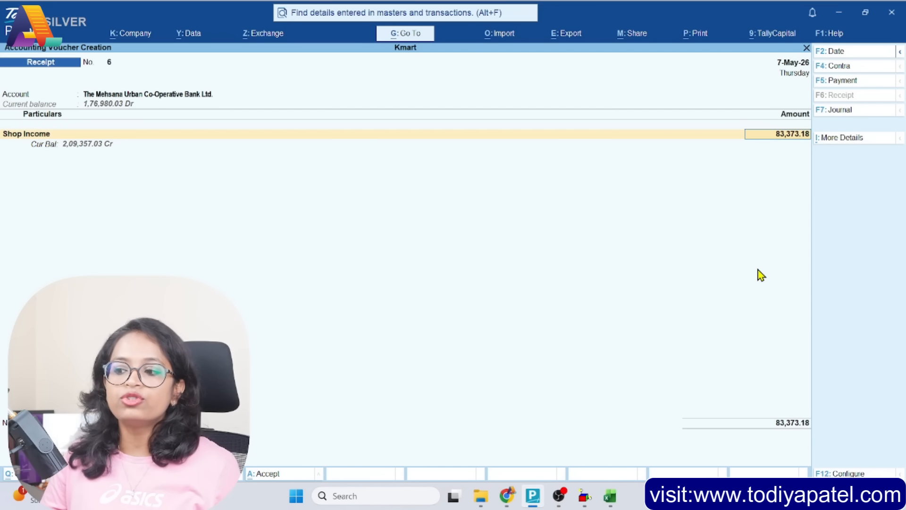
key(Return)
key(Return)
key(Return)
key(Return)
key(Return)
key(Return)
key(Return)
key(Return)
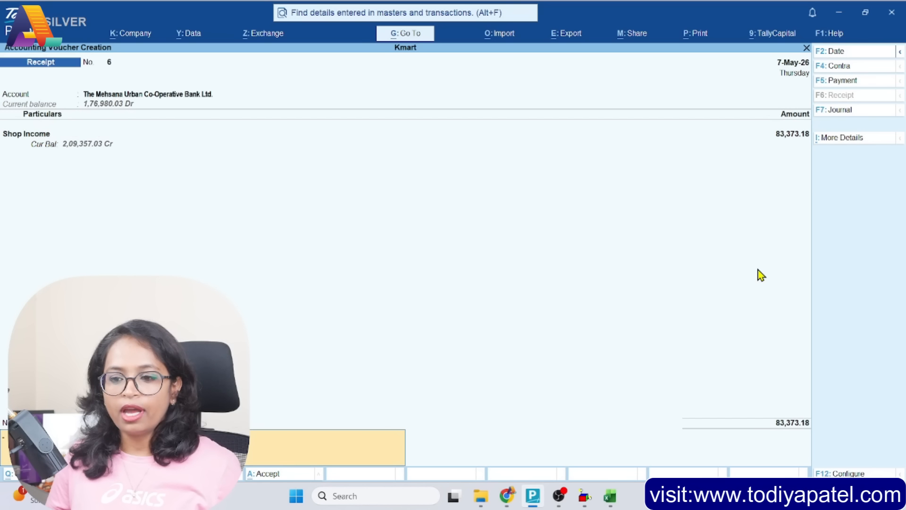
key(Return)
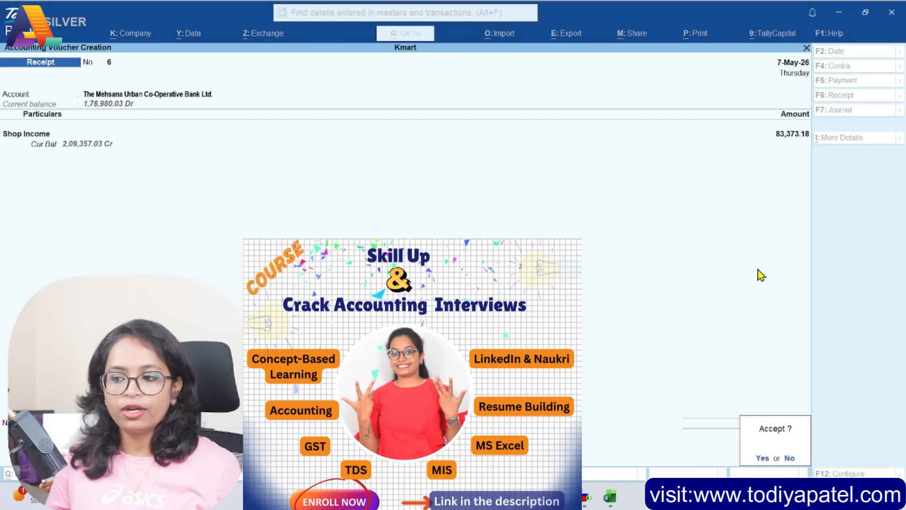
key(Return)
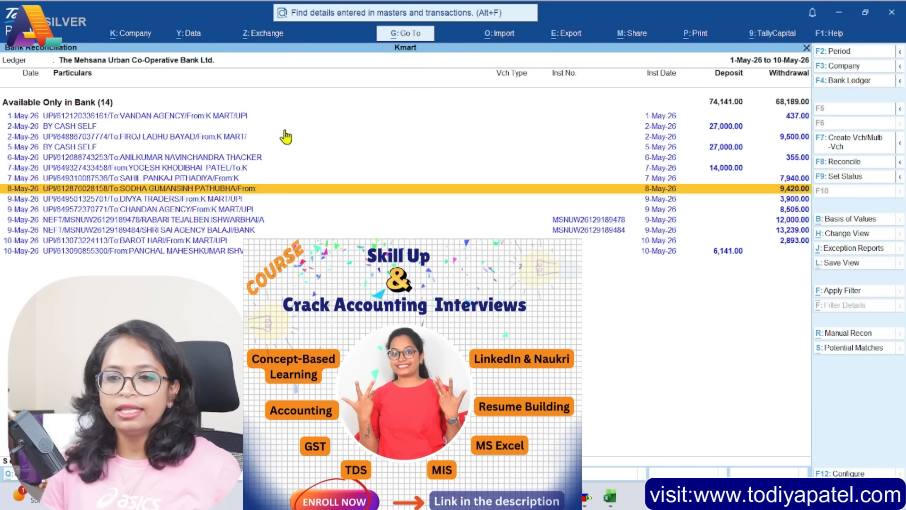
Create and save a payment voucher for the 1-May VANDAN AGENCY withdrawal against the VANDAN AGENCY ledger
click(657, 125)
key(Up)
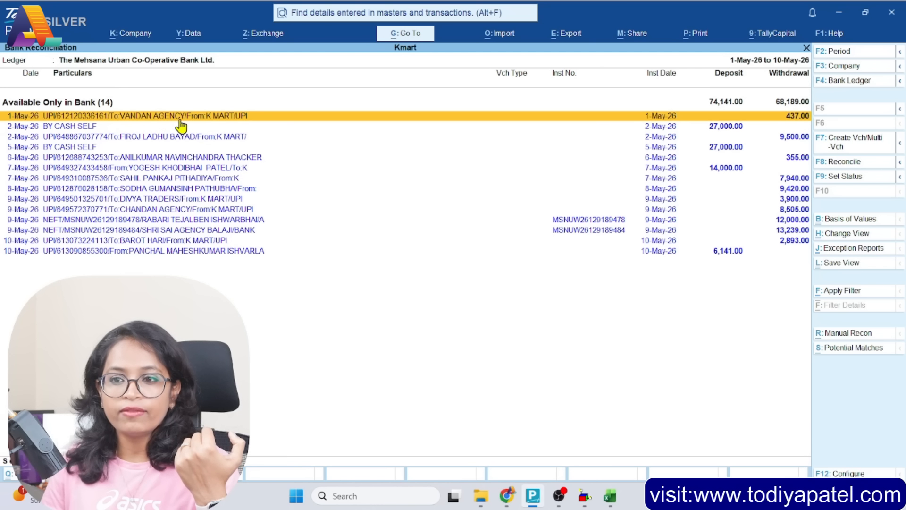
click(857, 149)
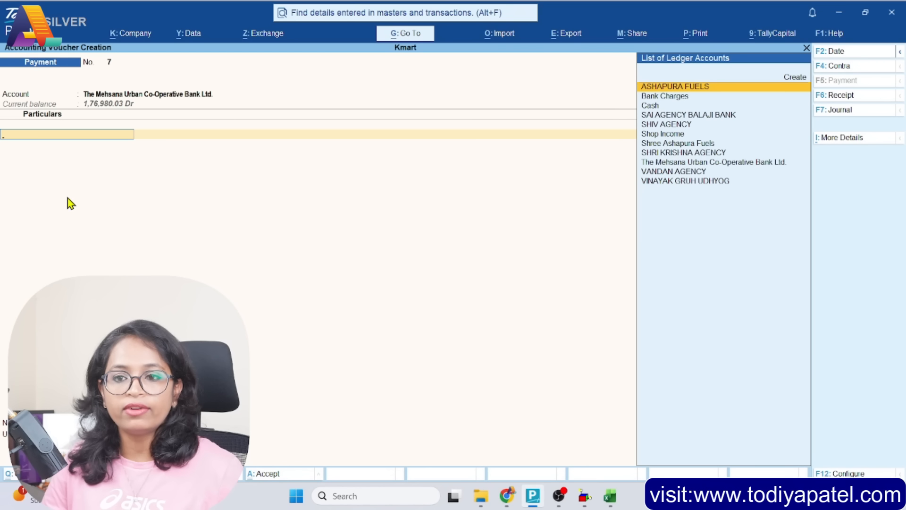
text(Van)
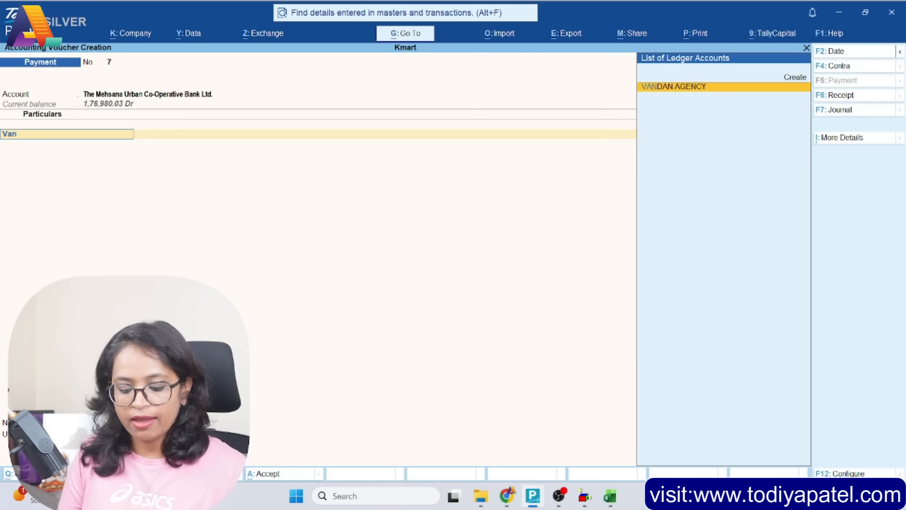
key(Return)
key(ctrl+a)
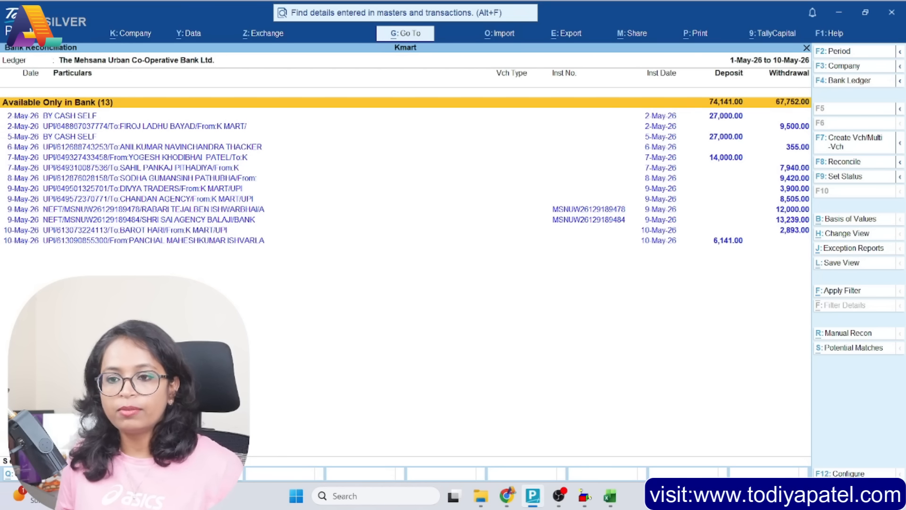
Select all bank-only withdrawals from 2-May to 9-May, leaving out the deposits, and begin creating multiple vouchers for them
key(Down)
key(Down)
key(Down)
key(Down)
key(Up)
key(Up)
key(space)
key(Down)
key(Down)
key(space)
key(Down)
key(Down)
key(space)
key(Down)
key(space)
key(Down)
key(space)
key(Down)
key(space)
key(Down)
key(space)
key(Down)
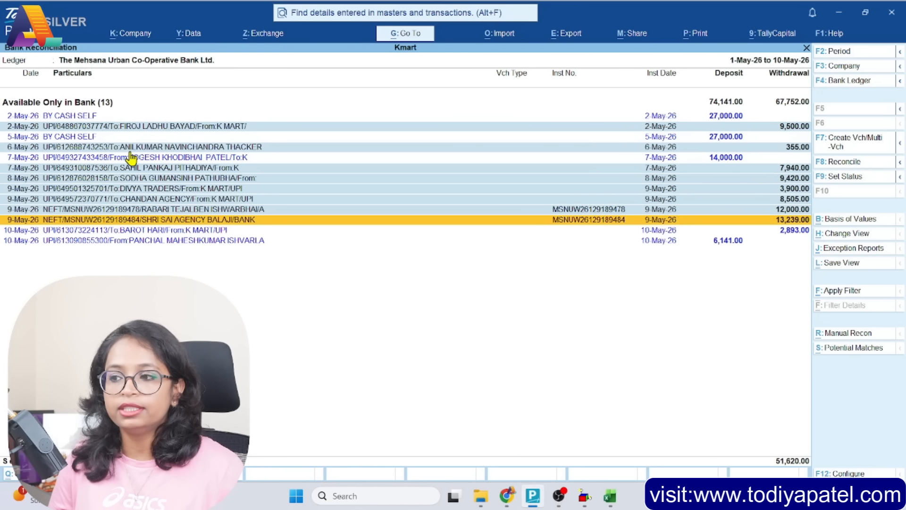
key(space)
key(Down)
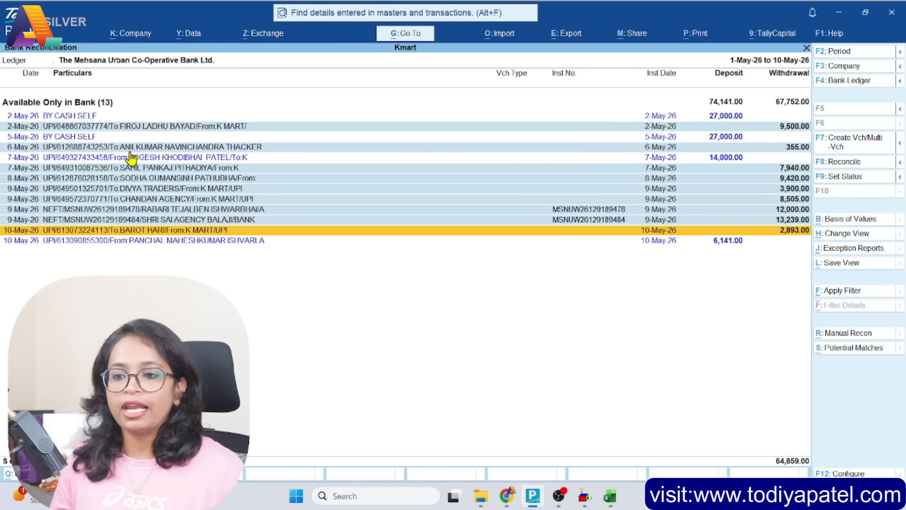
click(846, 150)
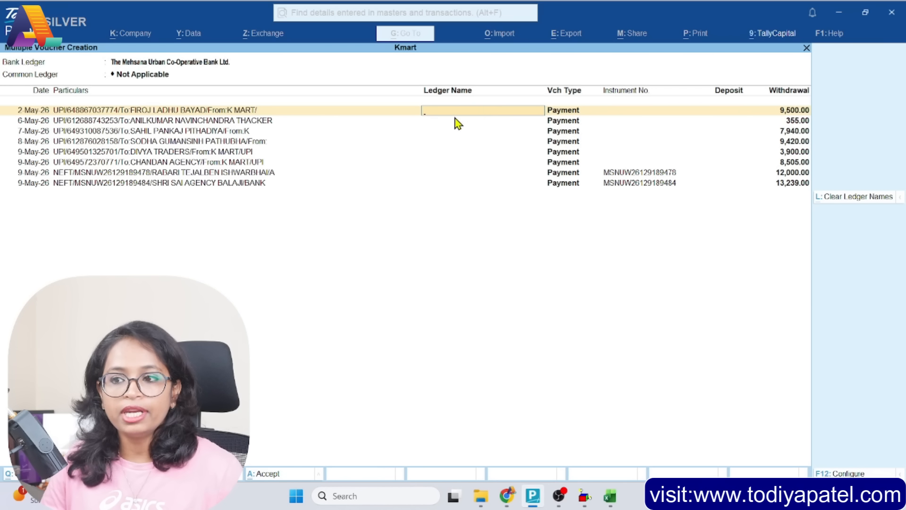
Create a ledger named Shop Exp under Indirect Expenses for the 2-May withdrawal of 9,500.00
key(space)
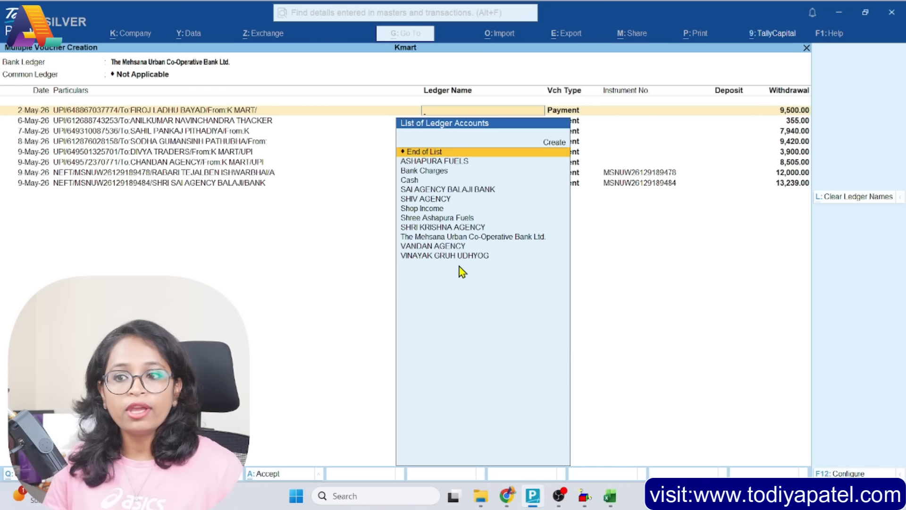
click(556, 148)
click(556, 148)
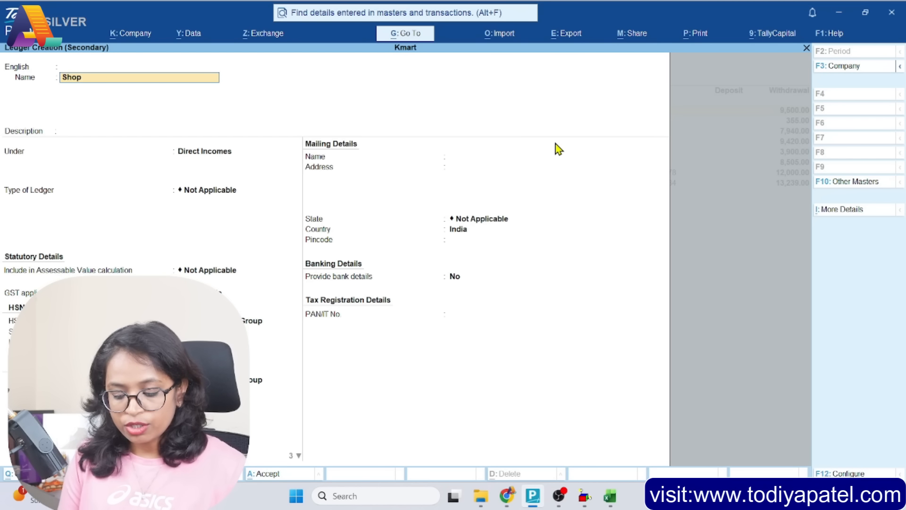
text(Shop Exp)
key(Return)
key(Return)
key(Return)
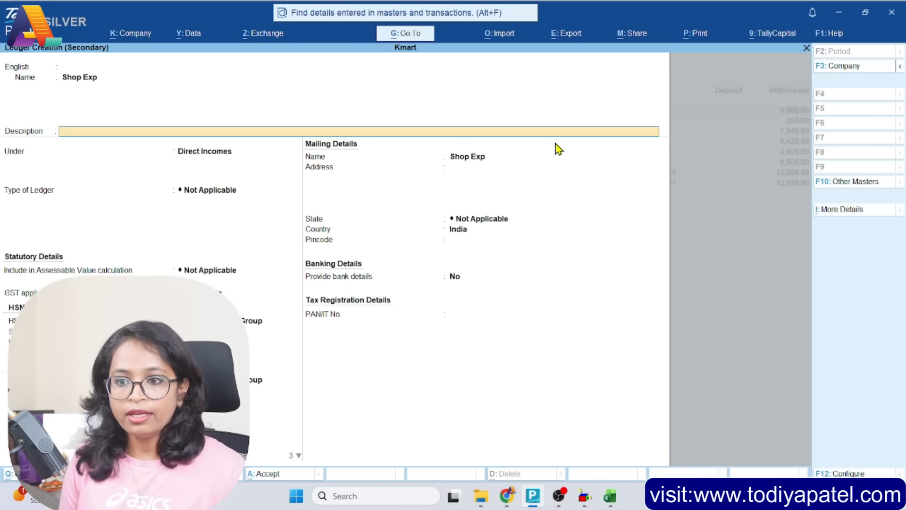
text(Ind)
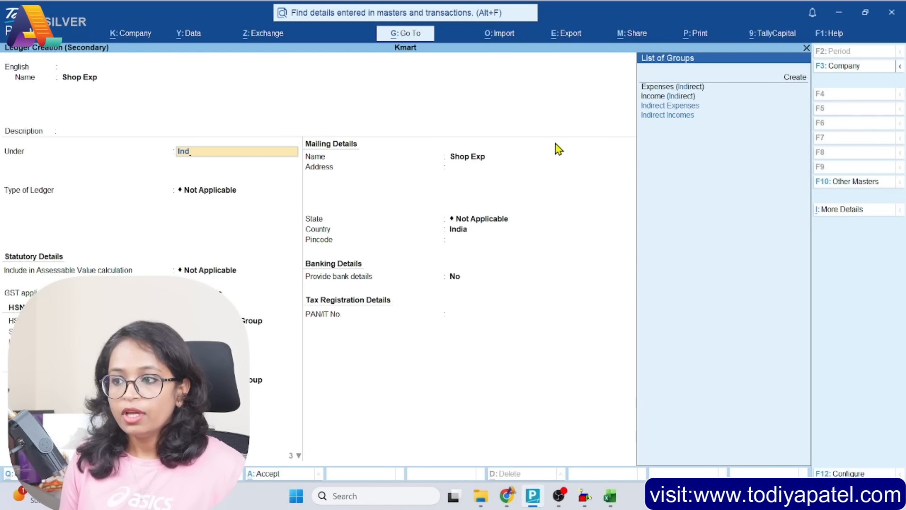
key(Return)
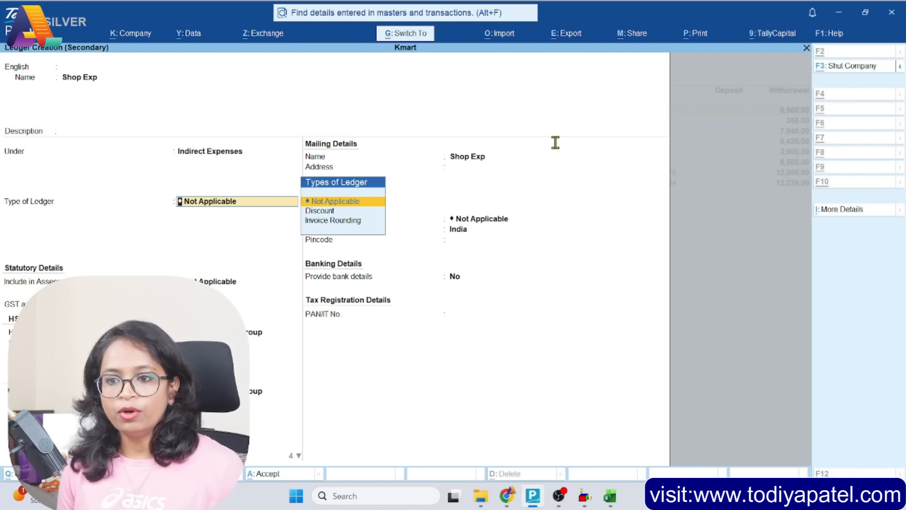
key(ctrl+a)
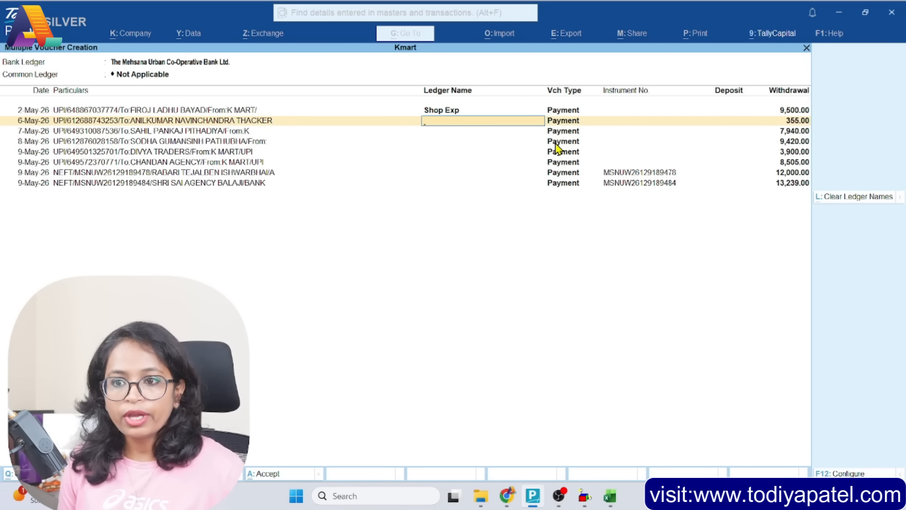
Assign the Shop Exp ledger to the withdrawals dated 6-May, 7-May and 8-May
text(Sho)
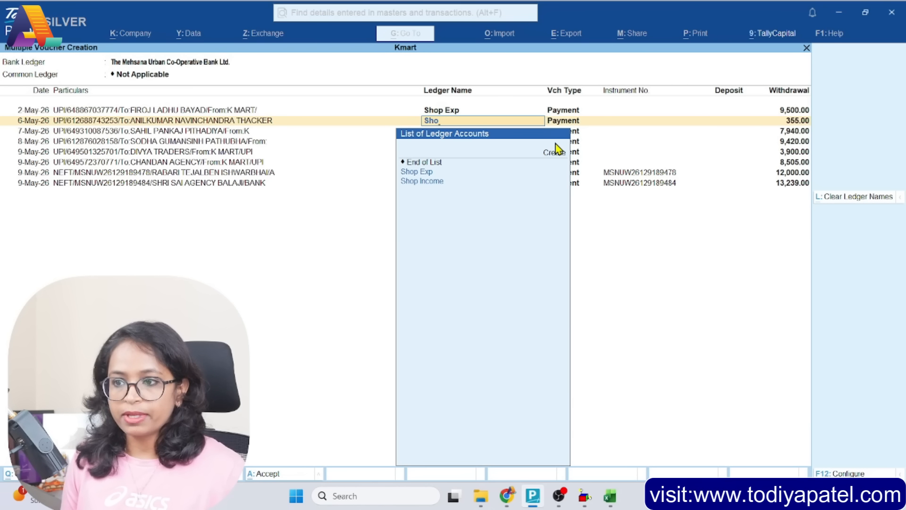
key(Return)
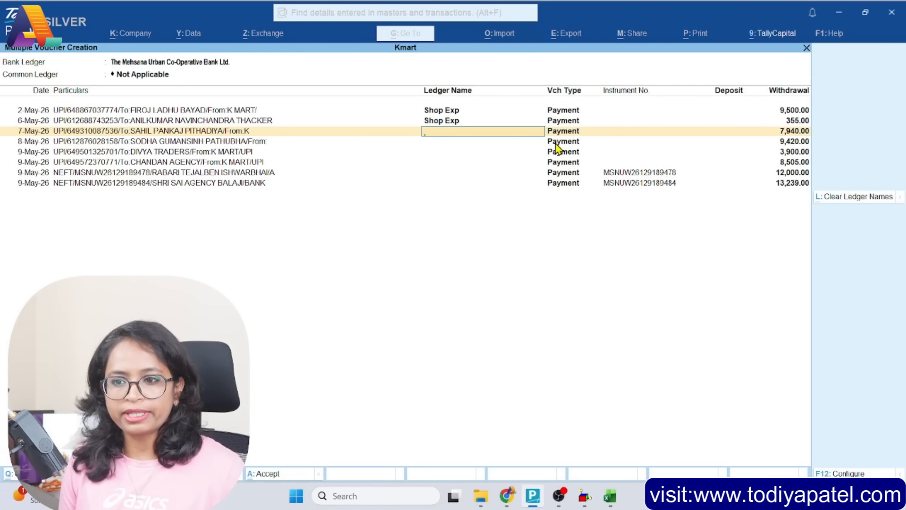
text(Shop)
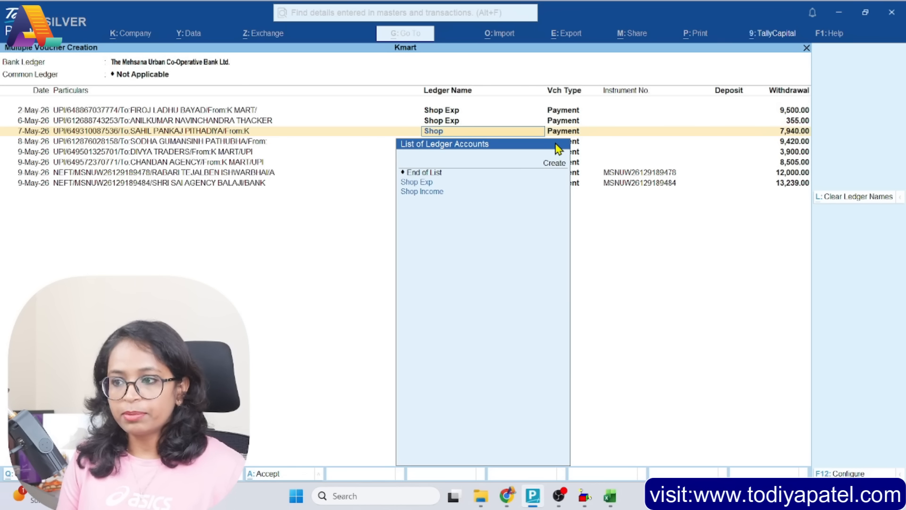
key(Return)
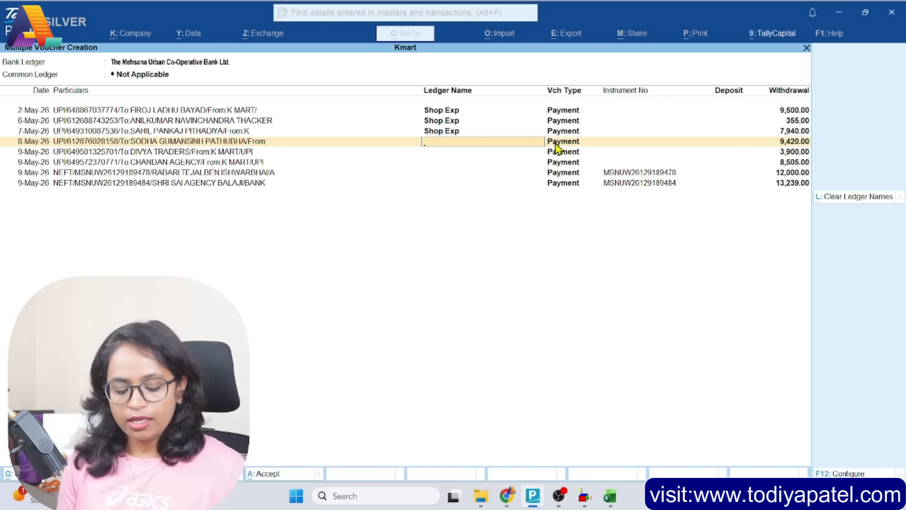
text(Shop)
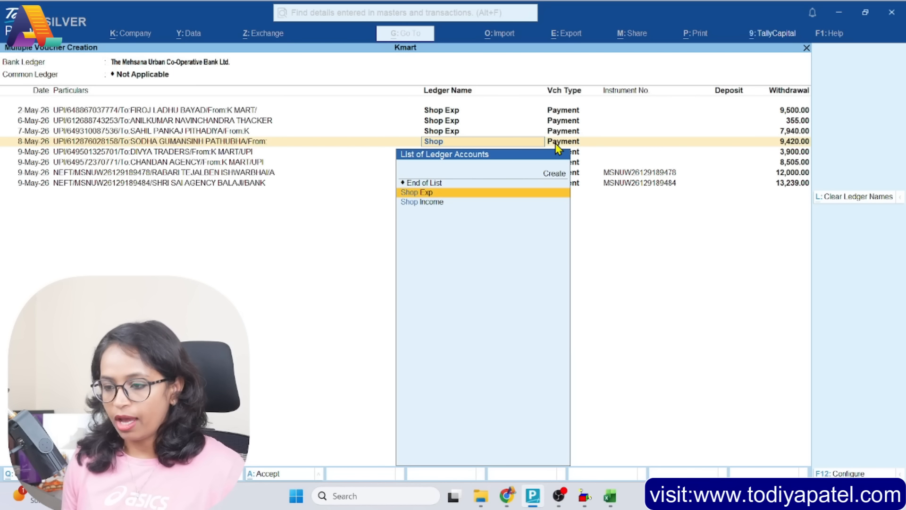
key(Return)
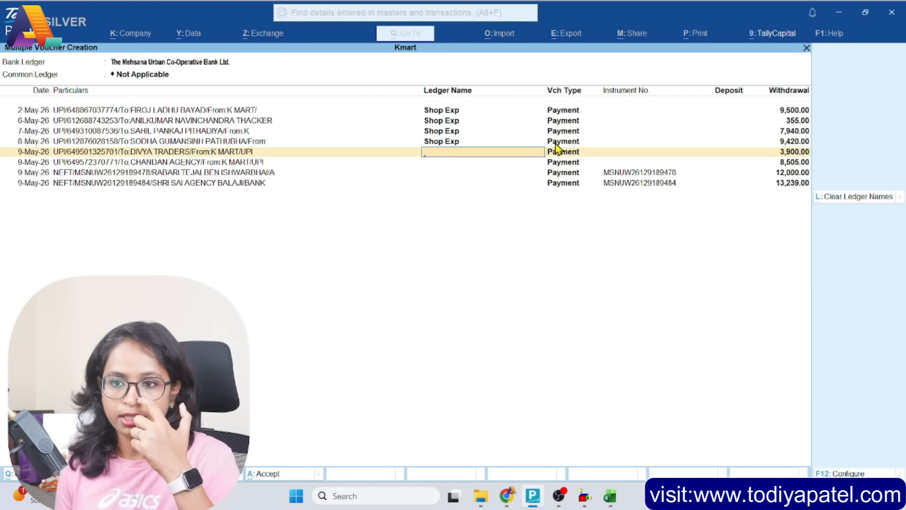
Create a ledger named Divya Tranders under Sundry Creditors for the 9-May DIVYA TRADERS withdrawal
text(Di)
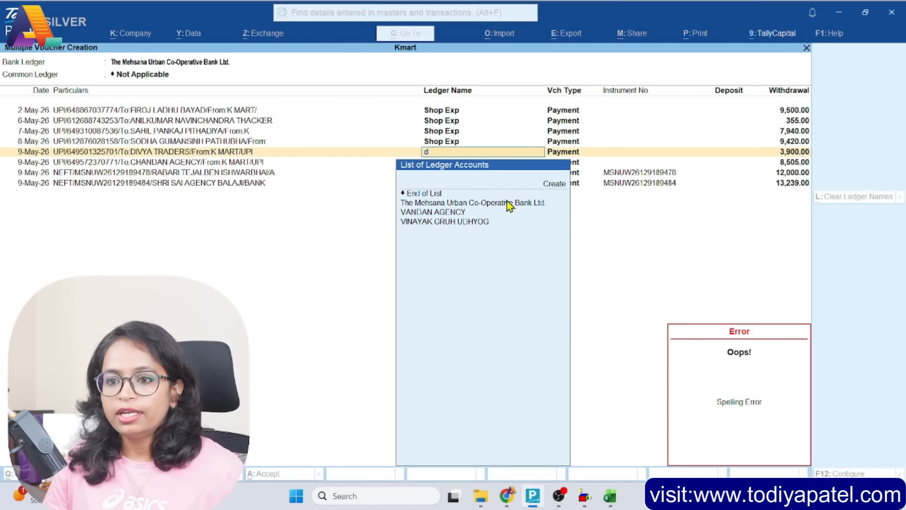
click(553, 184)
text(Divya Tranders)
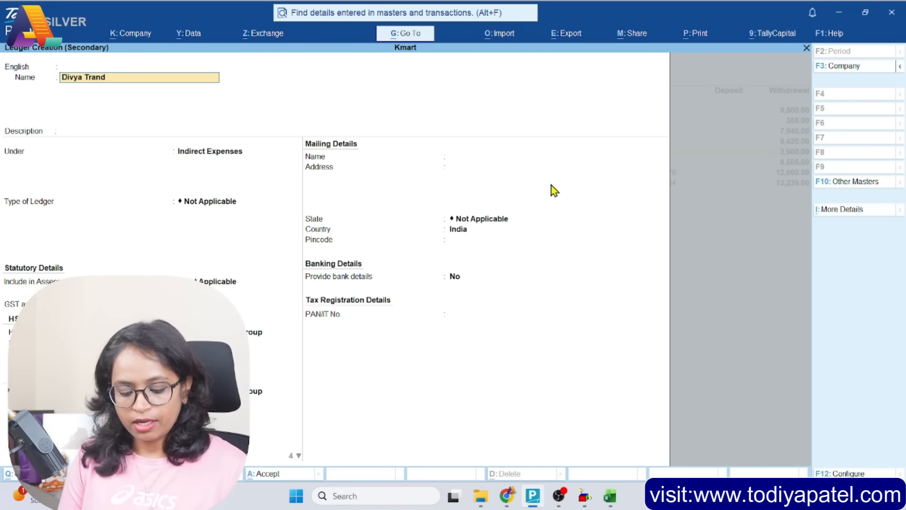
key(Return)
key(Return)
key(Return)
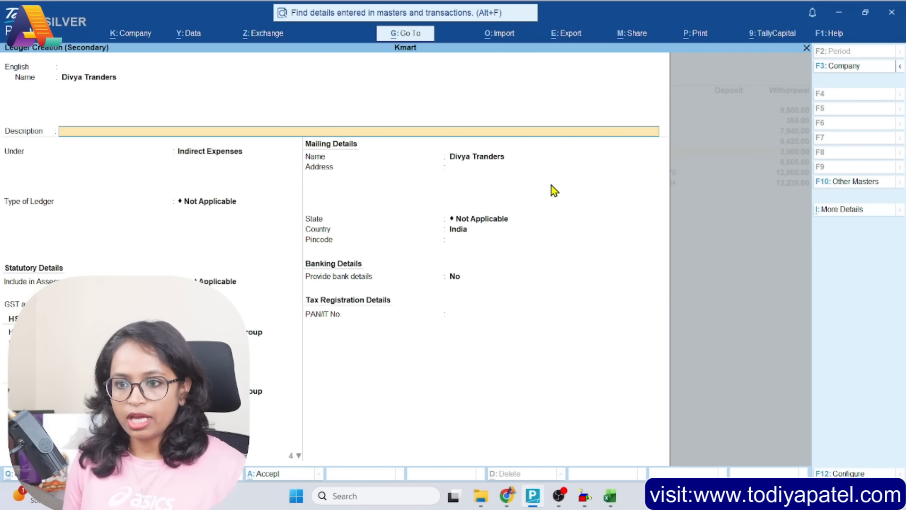
text(Sun)
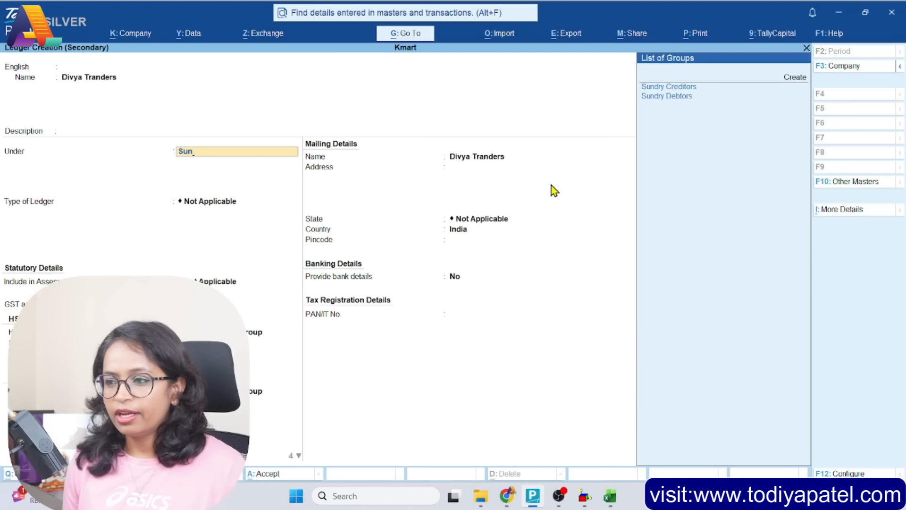
key(Return)
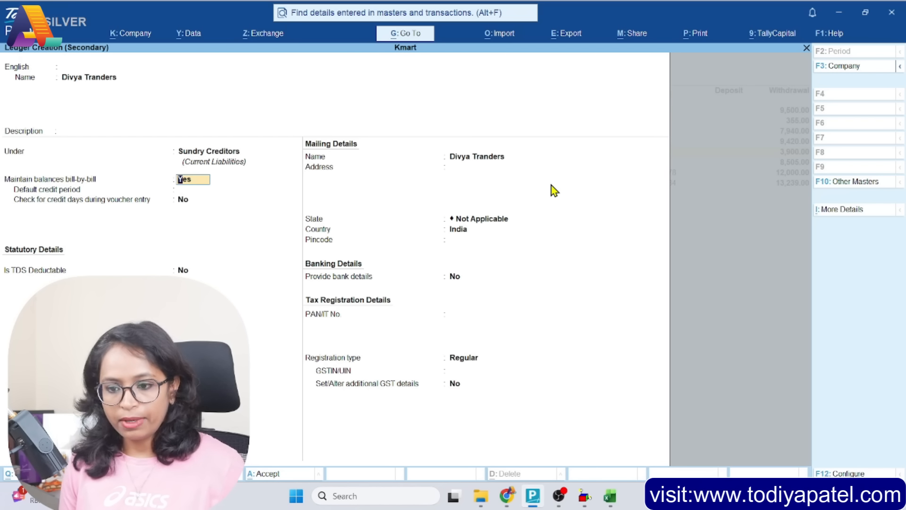
key(ctrl+a)
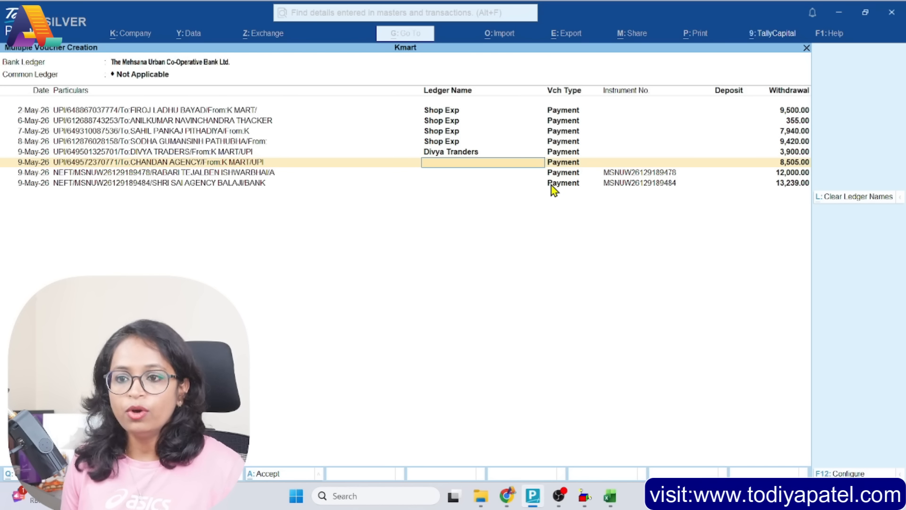
Assign the Shop Exp ledger to the remaining 9-May withdrawals of 8,505.00, 12,000.00 and 13,239.00
text(Sho)
key(Down)
key(Return)
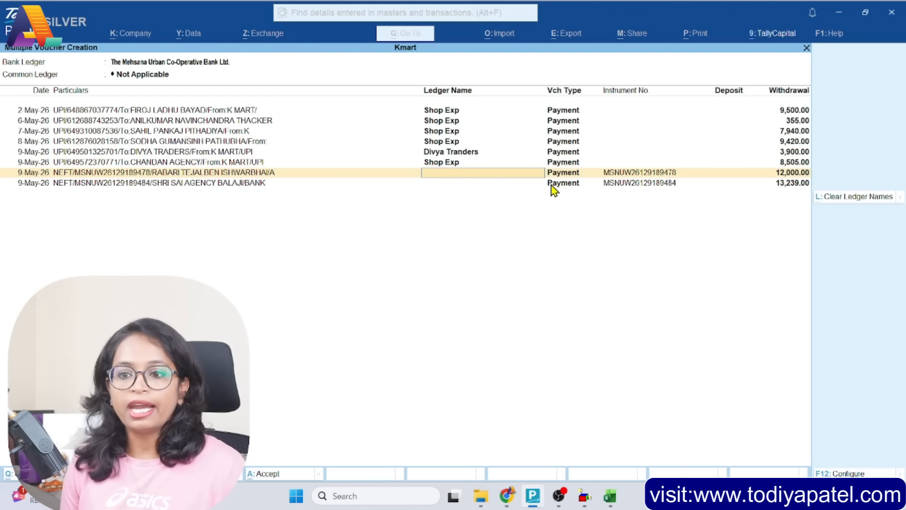
text(Shop)
key(Down)
key(Down)
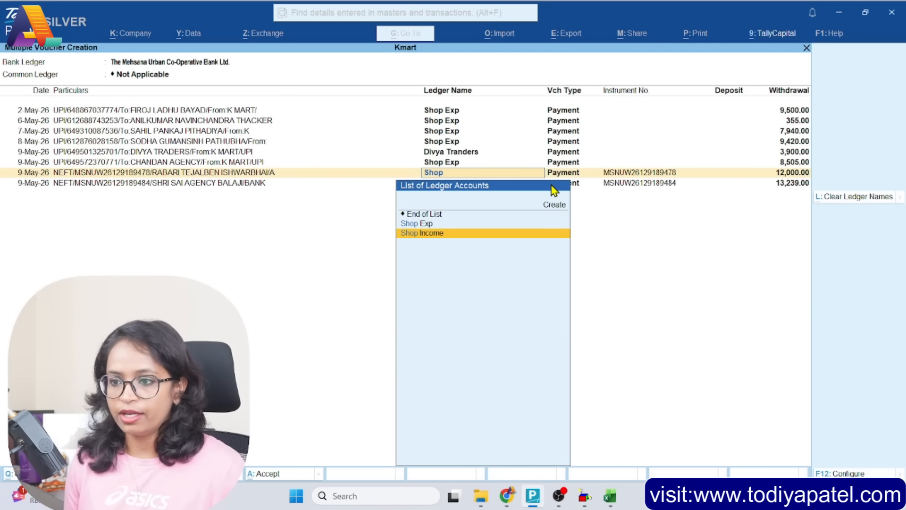
key(Up)
key(Return)
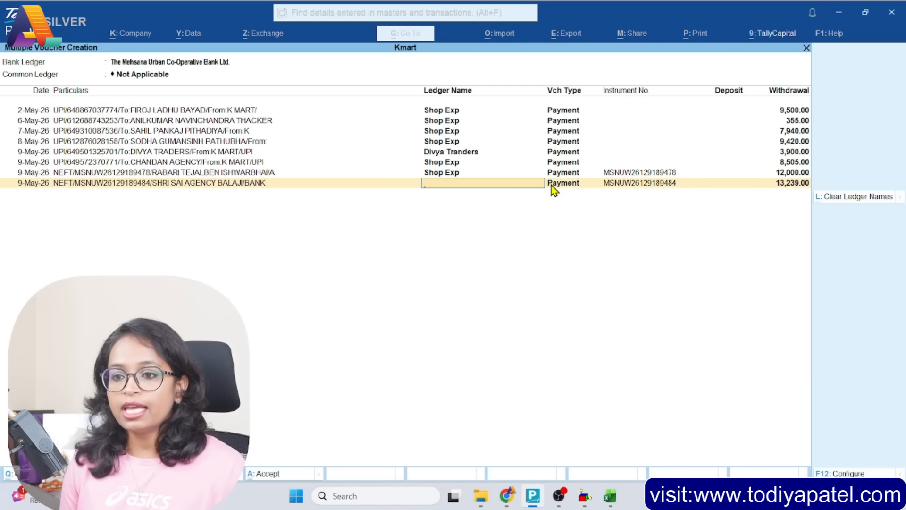
text(Sho)
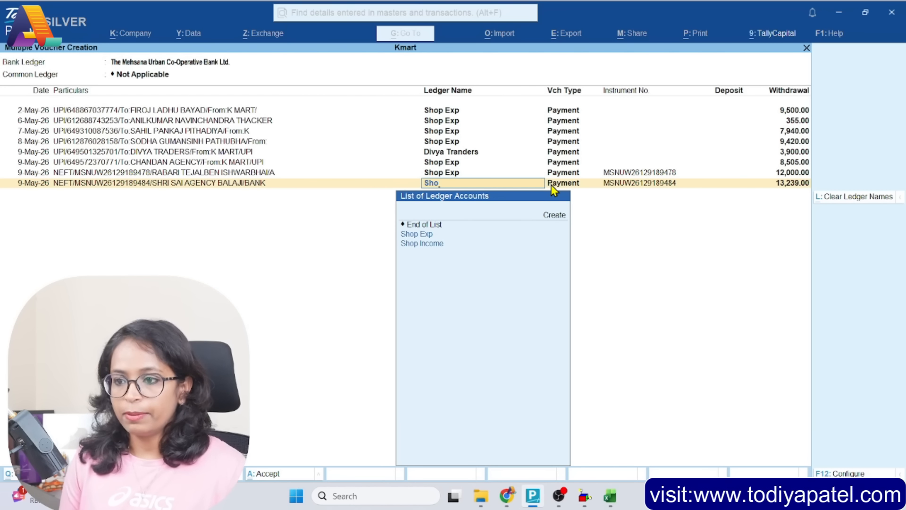
key(Return)
key(Return)
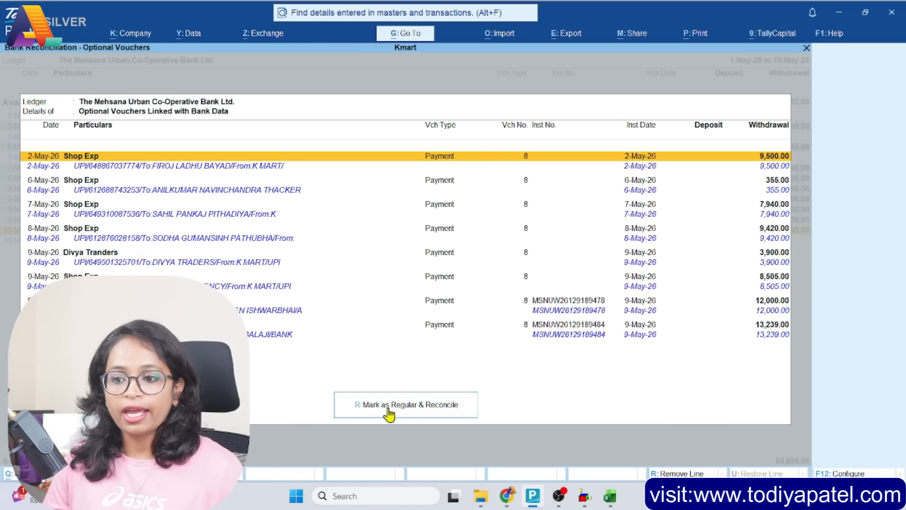
Accept the multiple payment vouchers, then mark the linked optional vouchers as regular and reconcile them
click(424, 405)
click(395, 297)
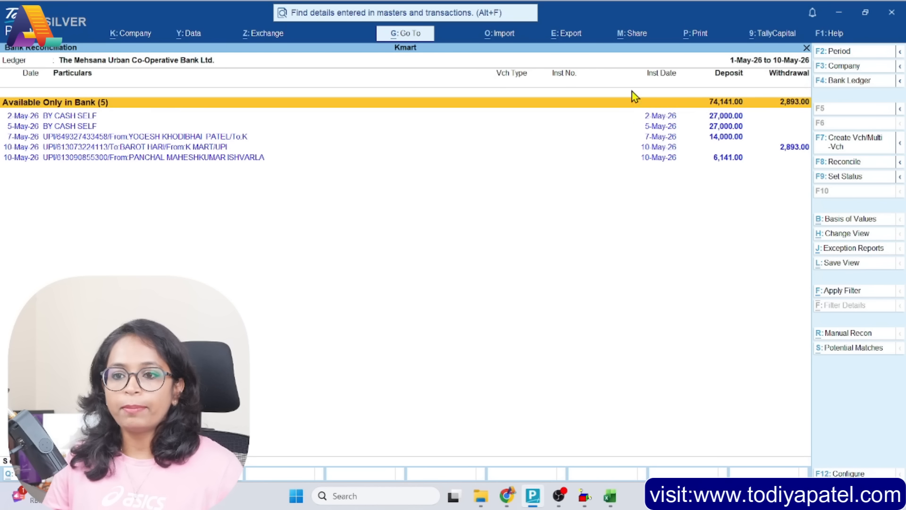
Create and save a payment voucher for the 10-May bank-only withdrawal of 2,893.00 against the Shop Exp ledger
click(648, 159)
click(739, 137)
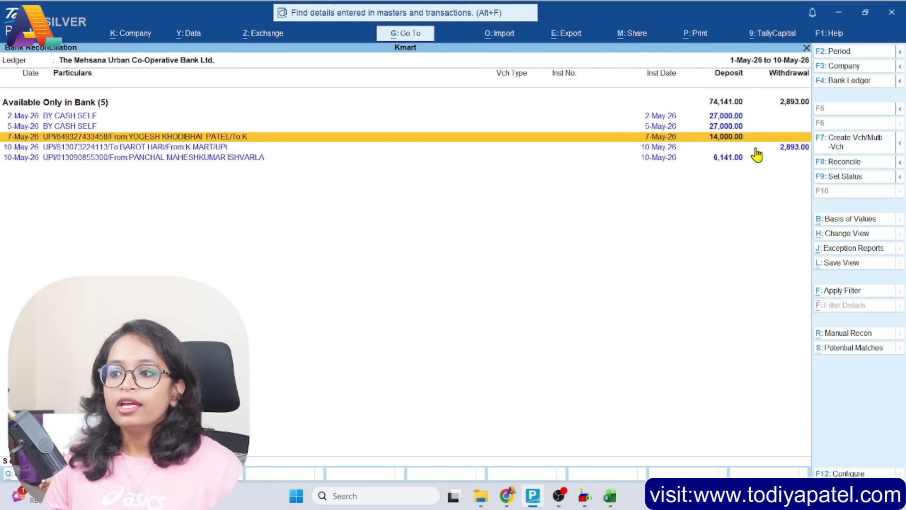
click(789, 147)
click(845, 149)
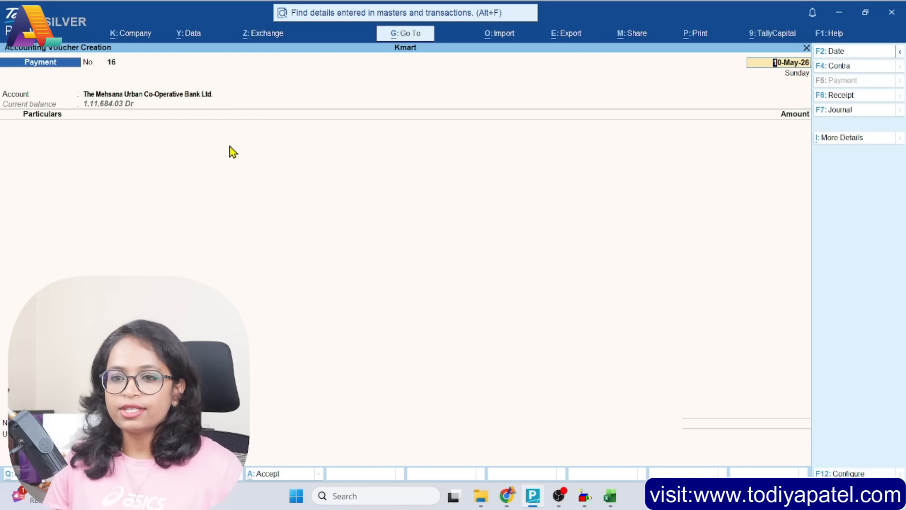
text(Sho)
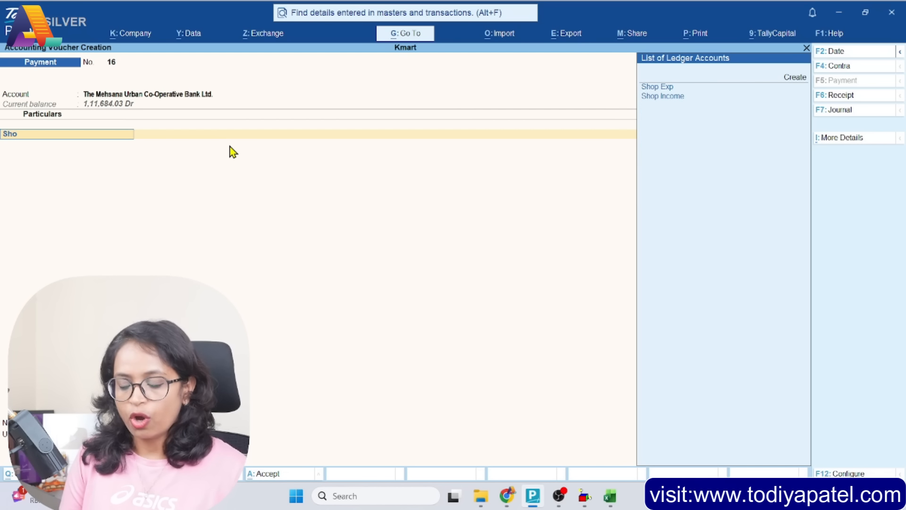
key(Return)
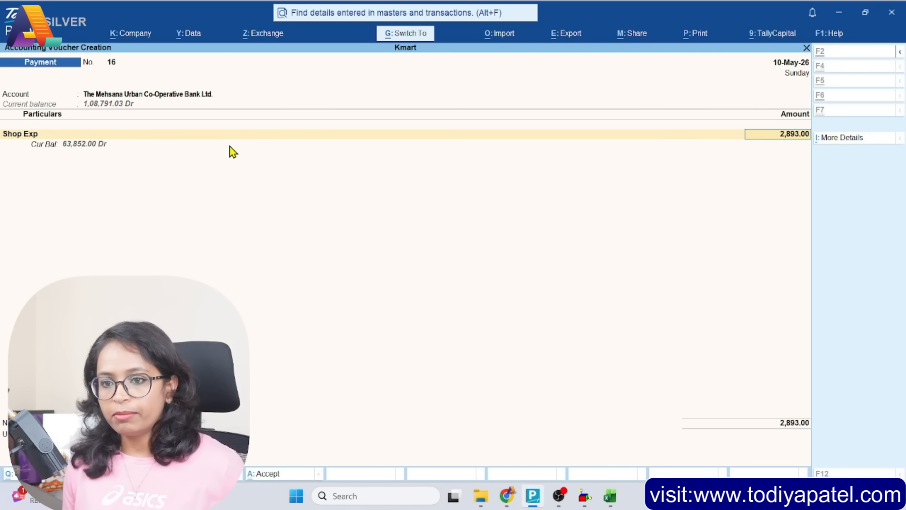
key(ctrl+a)
Create and save a contra voucher for the 2-May BY CASH SELF deposit, using the Cash ledger for 27,000.00
key(Down)
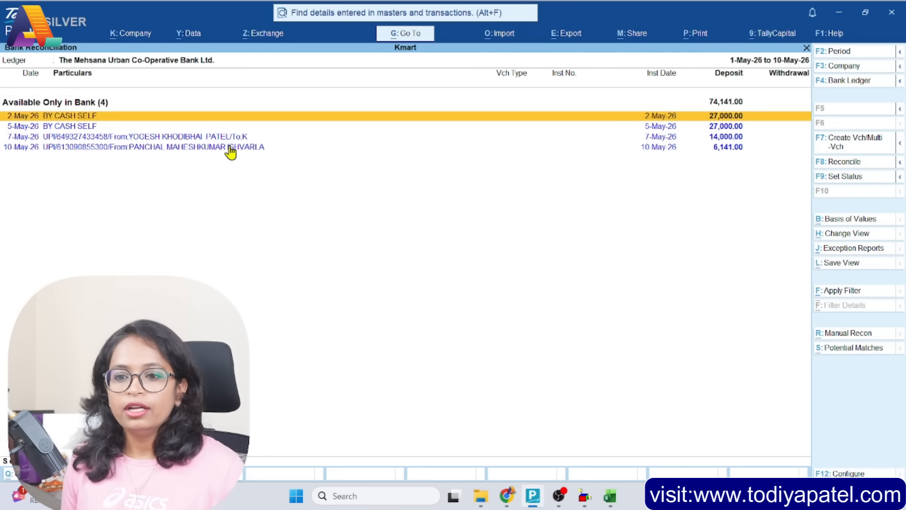
key(Down)
key(Up)
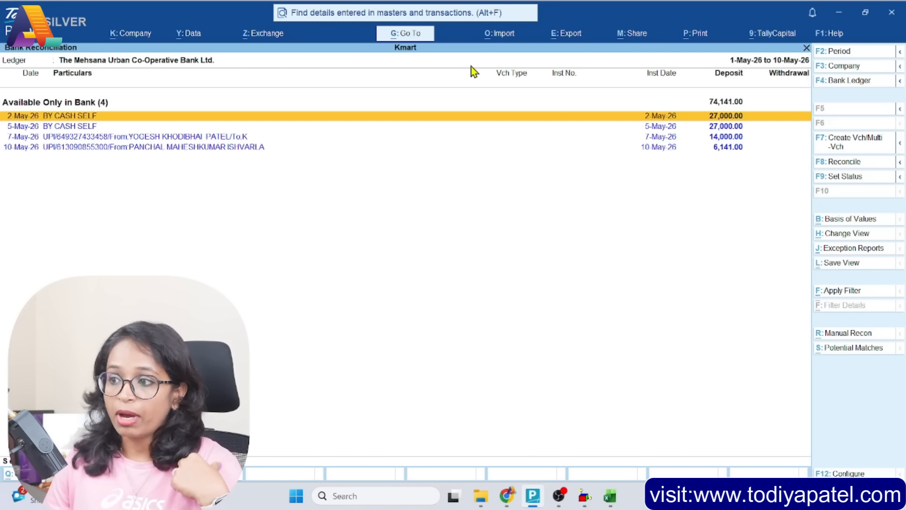
click(841, 147)
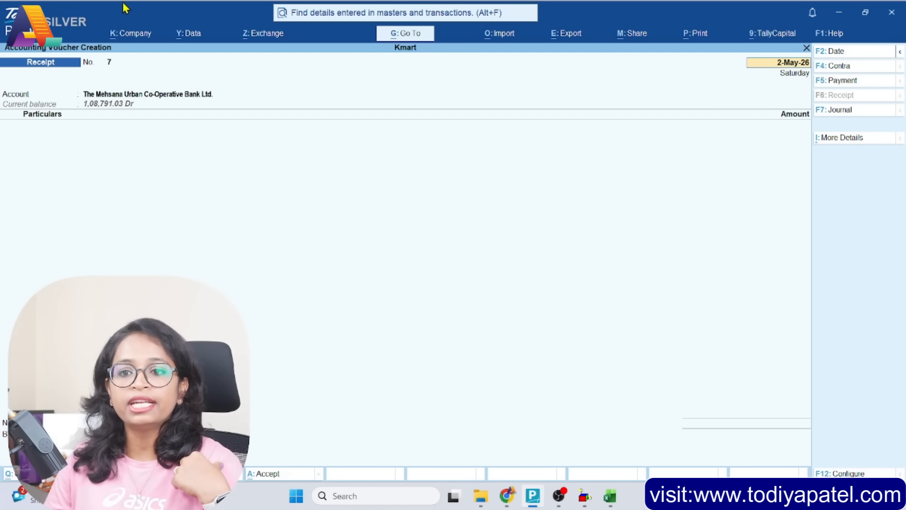
click(839, 70)
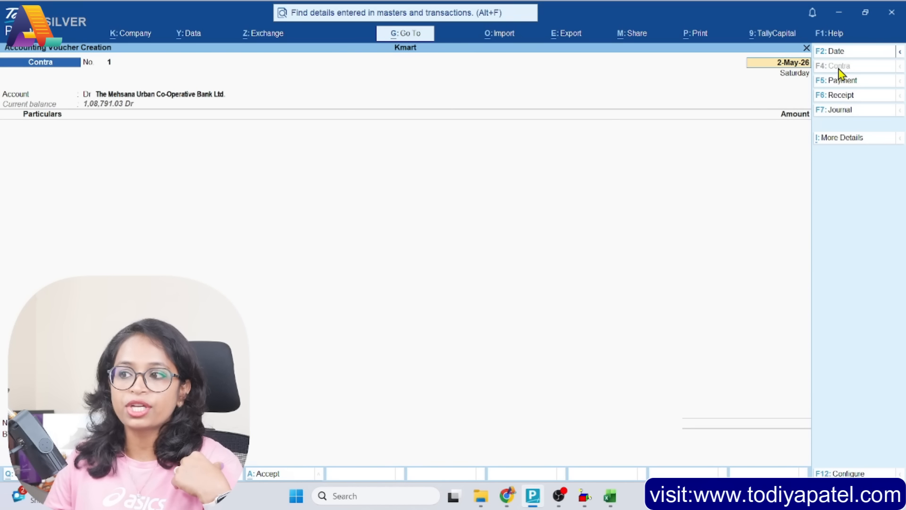
key(Return)
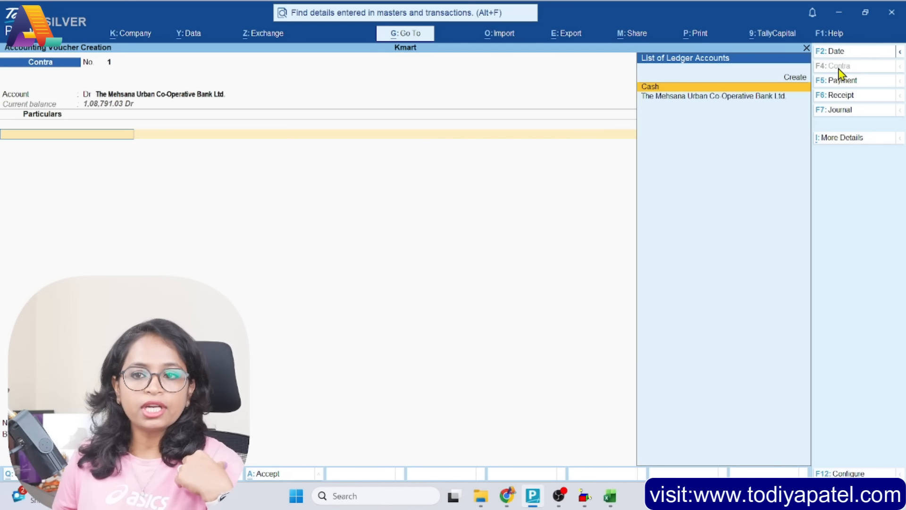
key(Return)
text(270000.00)
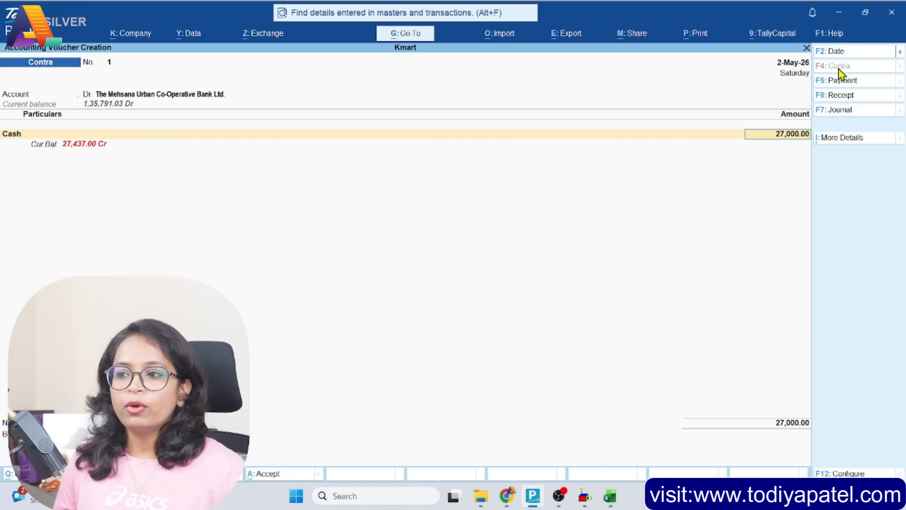
key(ctrl+a)
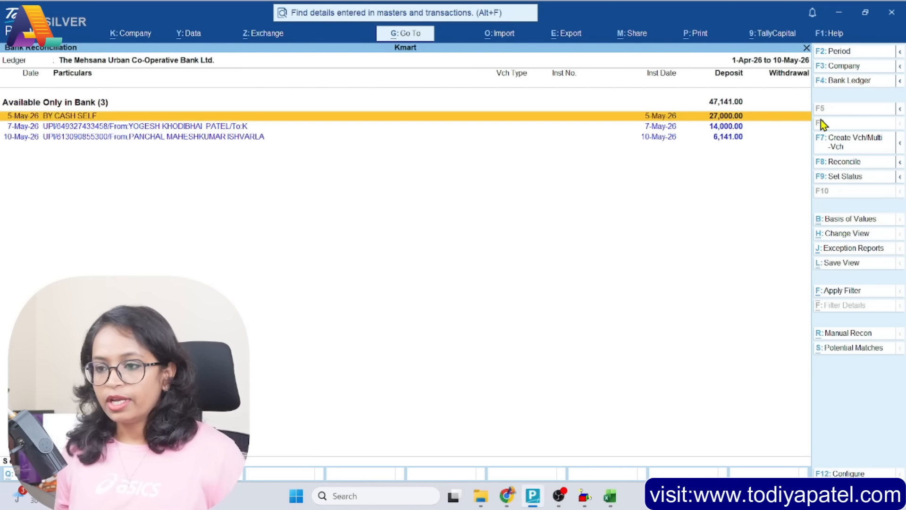
Create and save a receipt voucher for the 5-May BY CASH SELF deposit of 27,000.00 against the Cash ledger
click(853, 143)
key(Return)
text(Cash)
key(Return)
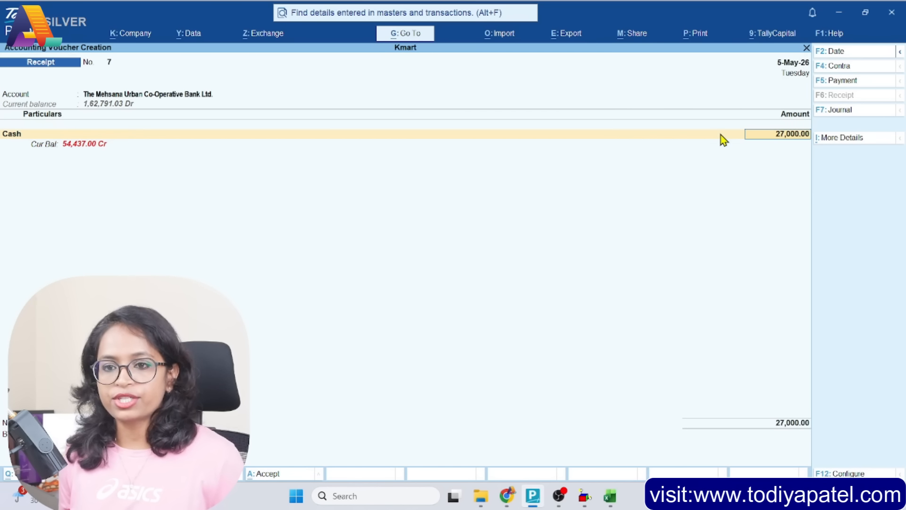
key(ctrl+a)
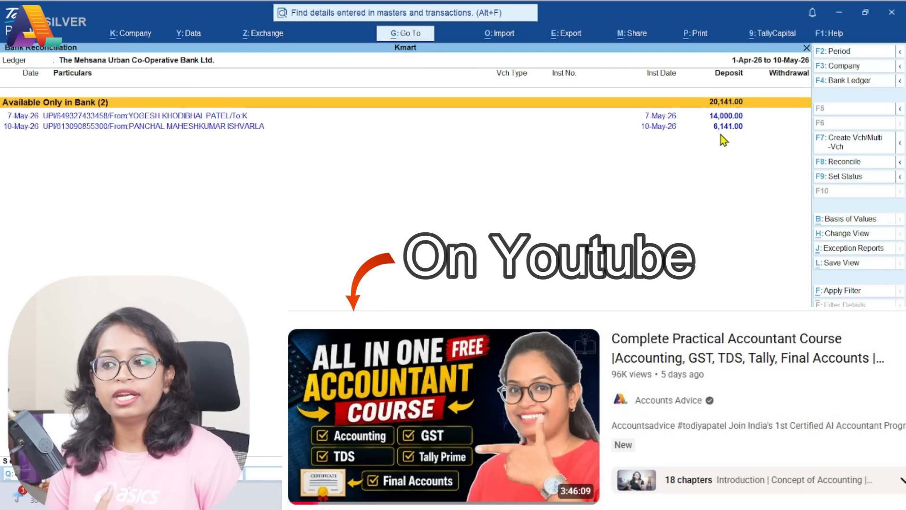
Create receipt vouchers together for the 7-May and 10-May bank-only deposits, assigning the Shop Income ledger to both entries
key(Down)
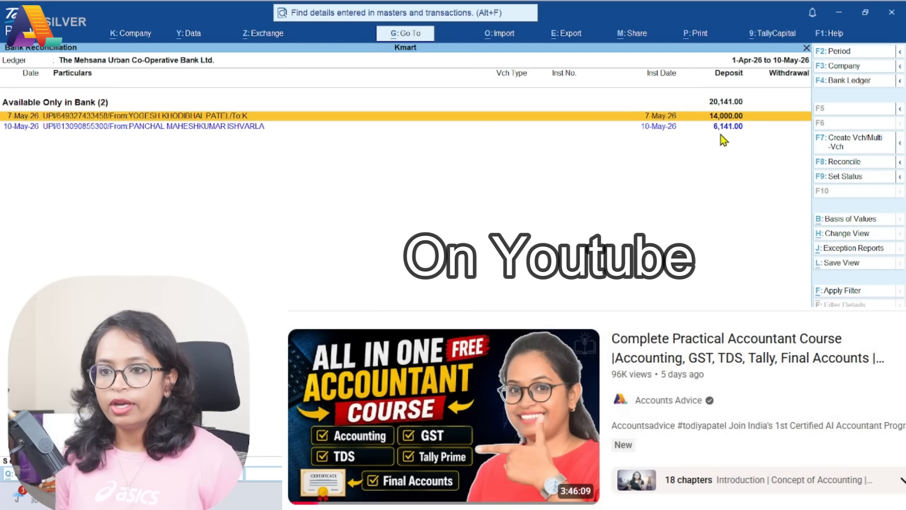
key(Down)
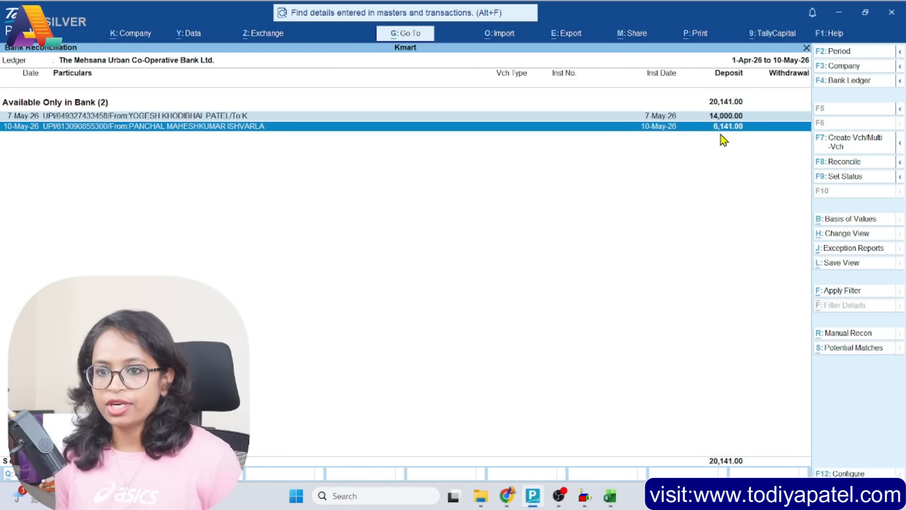
click(854, 151)
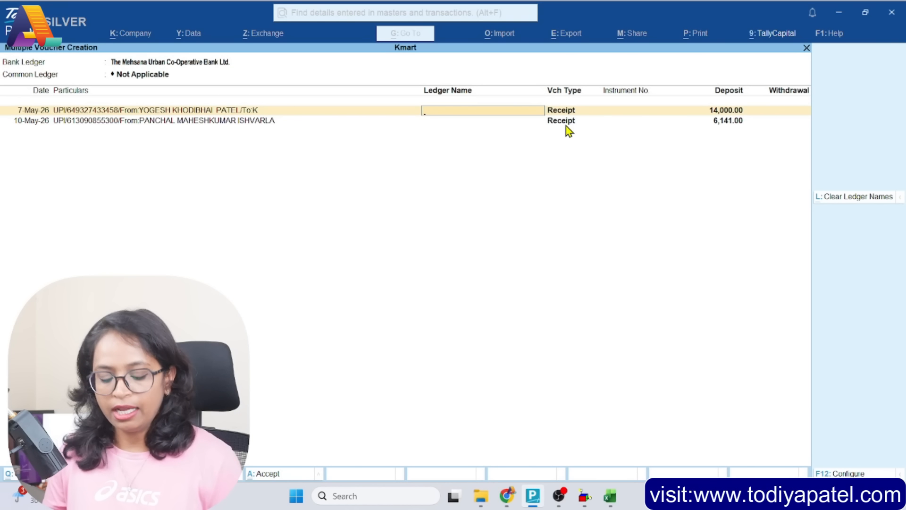
text(Shop)
key(Down)
key(Down)
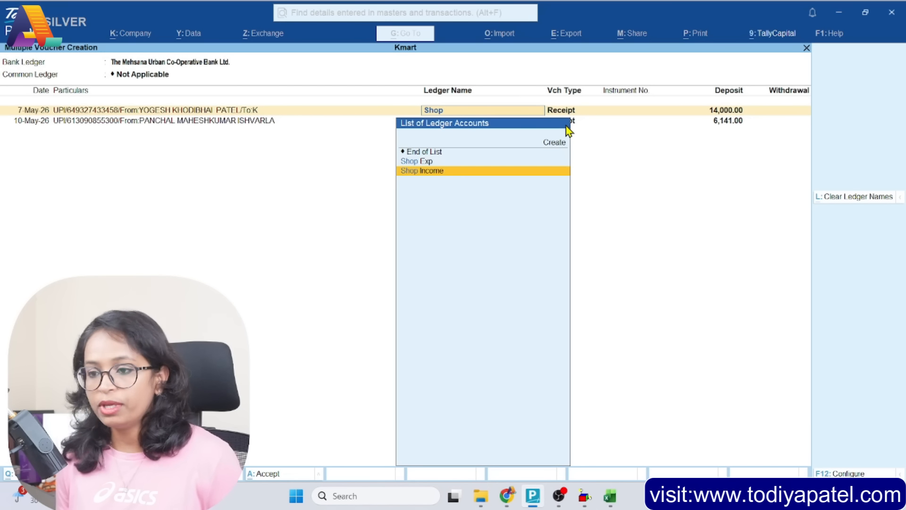
key(Return)
text(Shop)
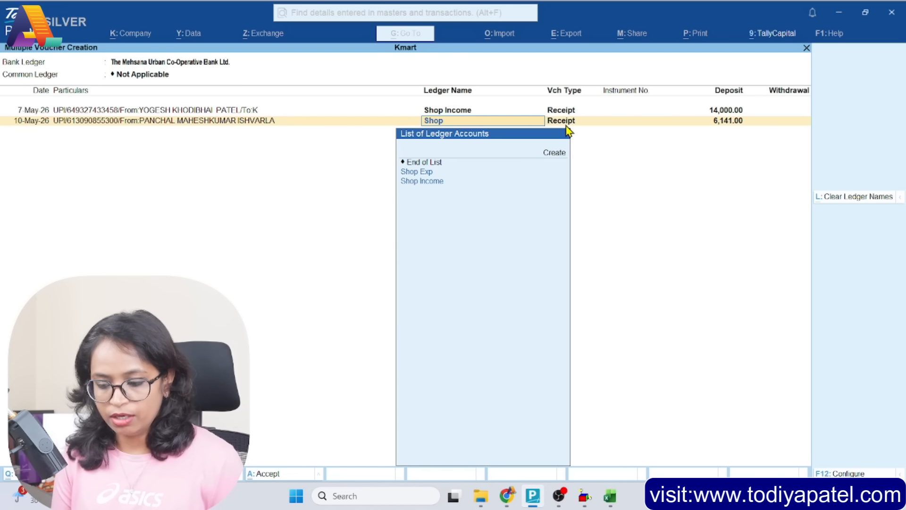
key(Down)
key(Down)
key(Return)
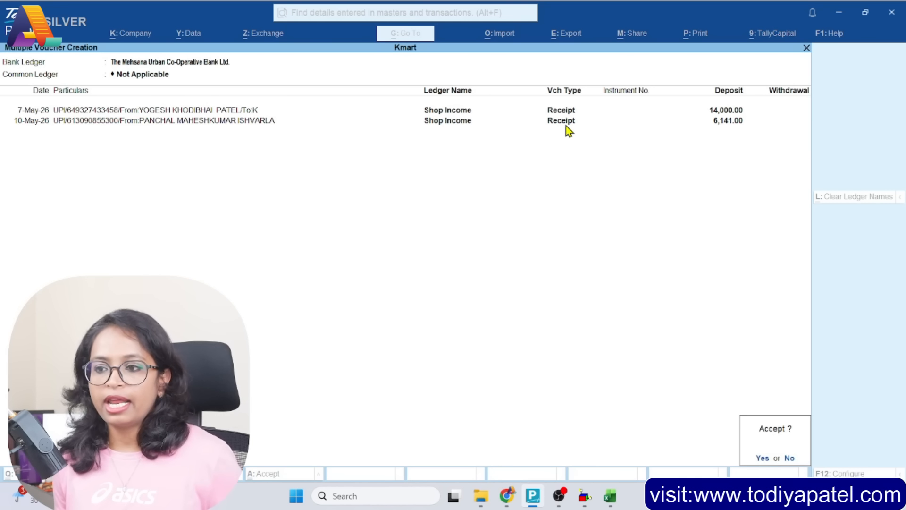
Accept the two receipt vouchers, mark the linked optional vouchers as regular and reconcile them, and return to the reconciliation summary
key(Return)
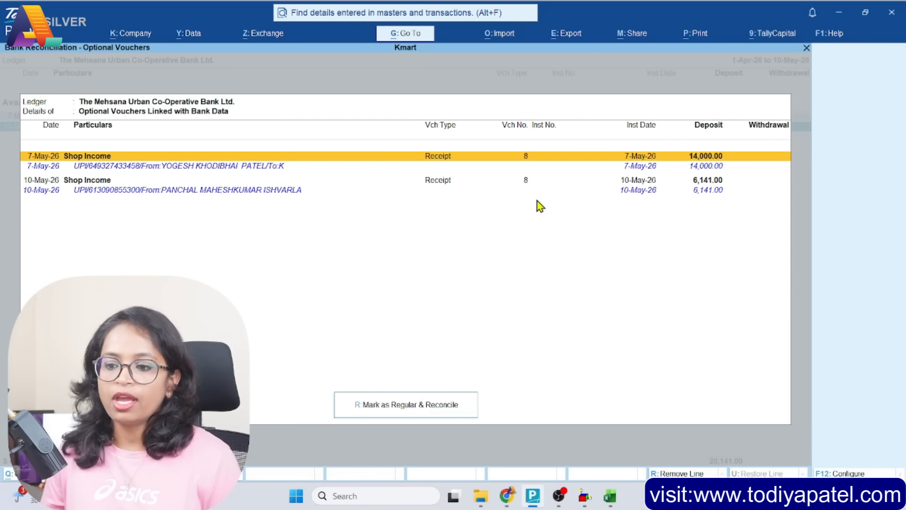
click(400, 408)
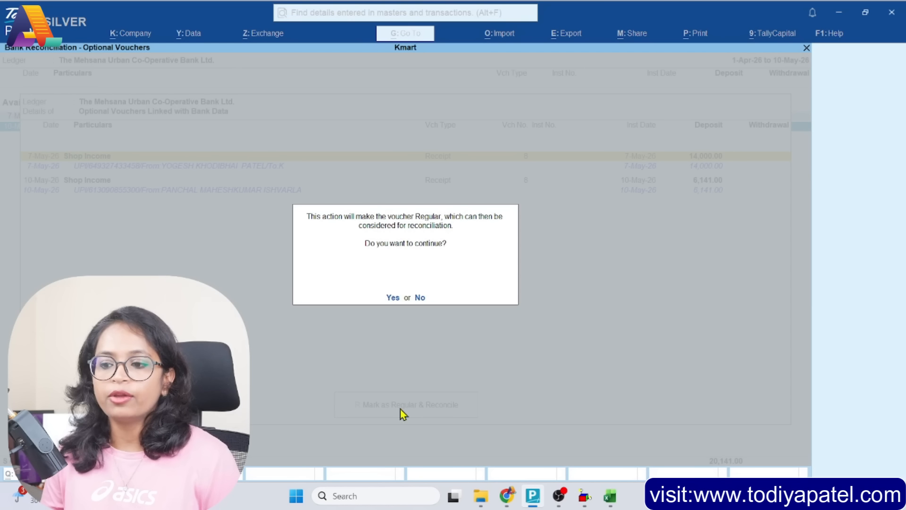
click(393, 298)
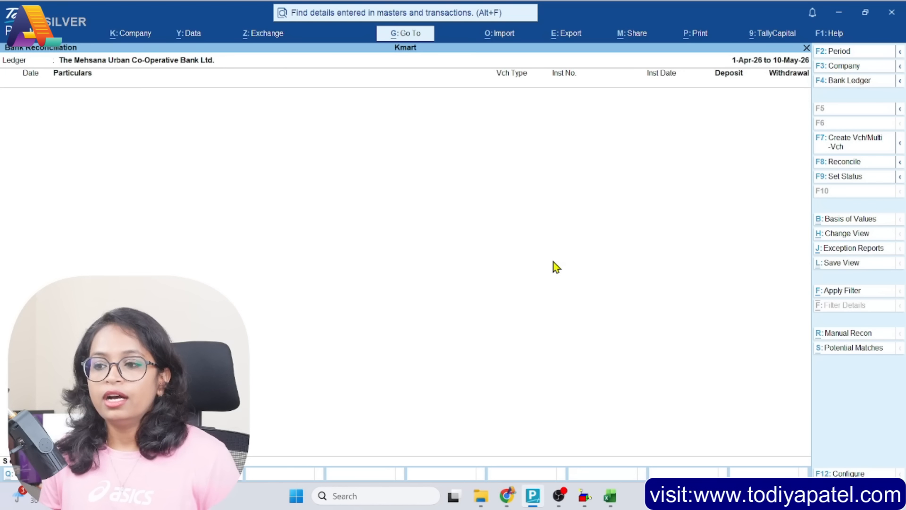
key(Escape)
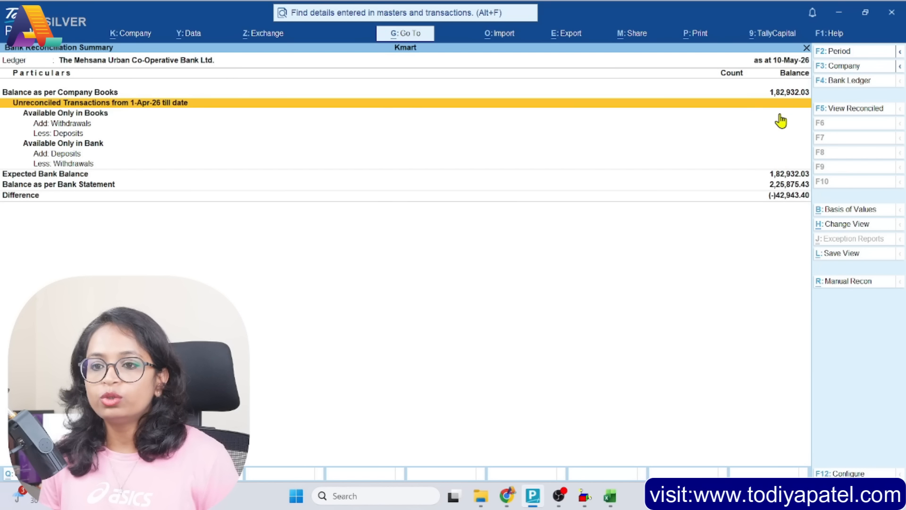
Switch to the bank statement workbook in Excel and copy the opening balance from cell C38 below the transactions
click(784, 95)
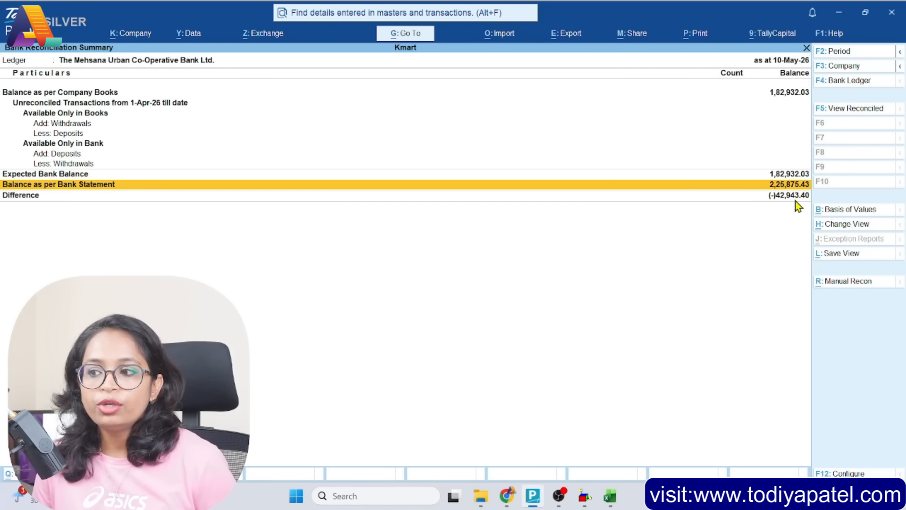
key(alt+Tab)
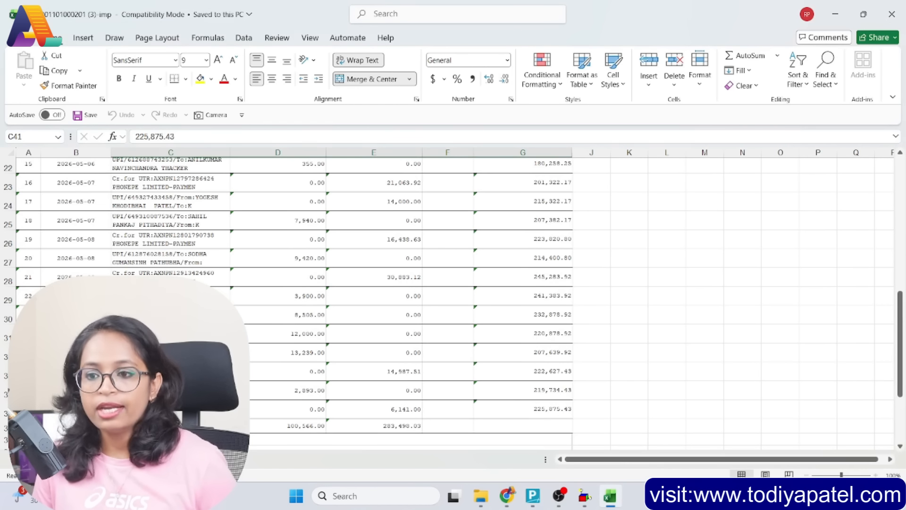
click(140, 261)
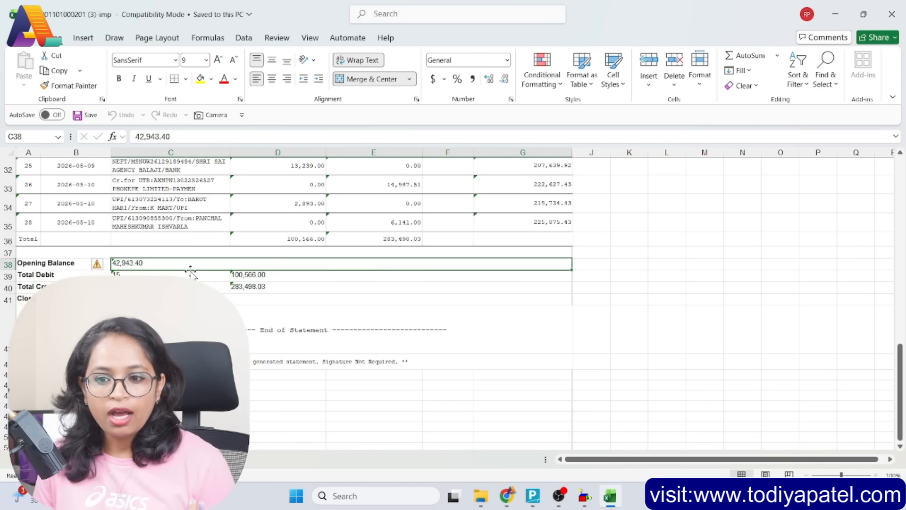
scroll(191, 271, up, 8)
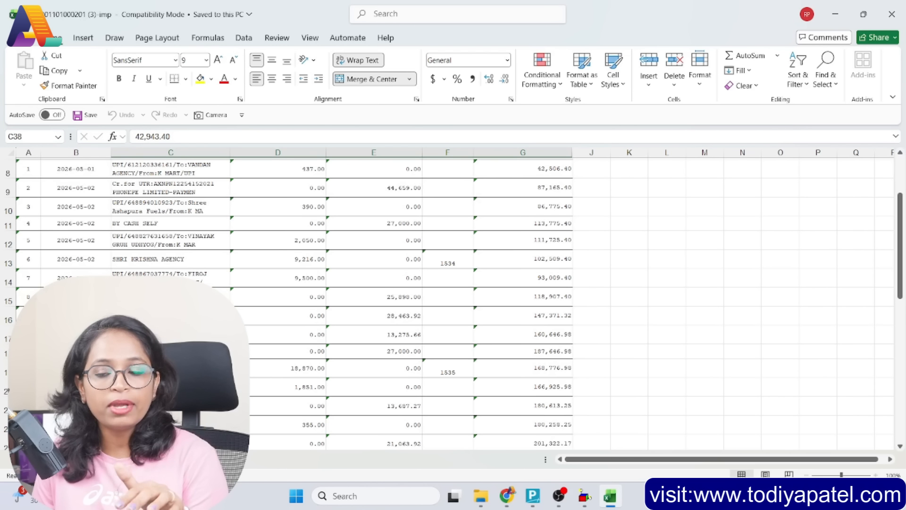
scroll(293, 302, down, 8)
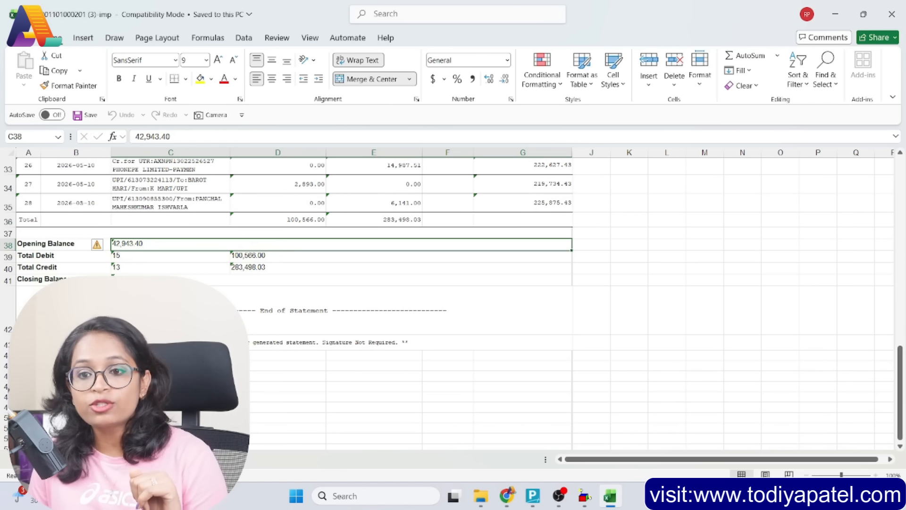
key(ctrl+c)
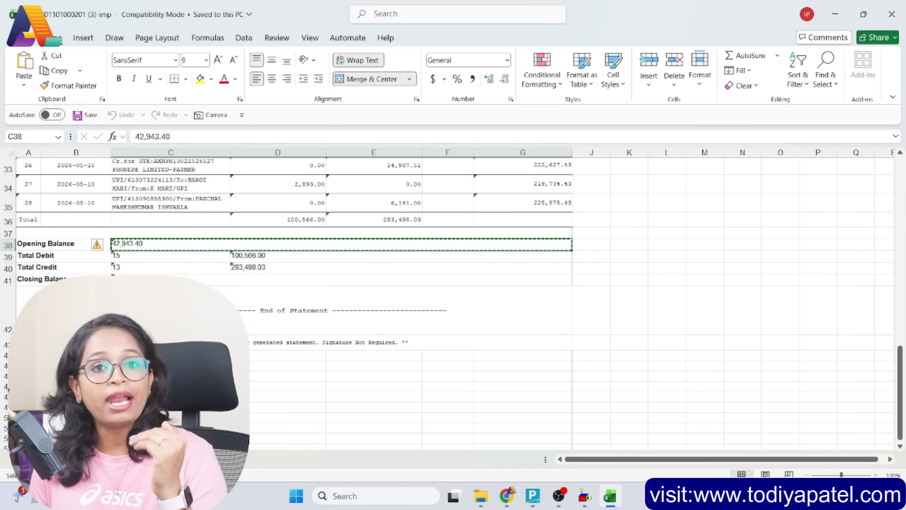
Switch back to TallyPrime and open The Mehsana Urban Co-Operative Bank Ltd. ledger for alteration
click(533, 495)
key(Down)
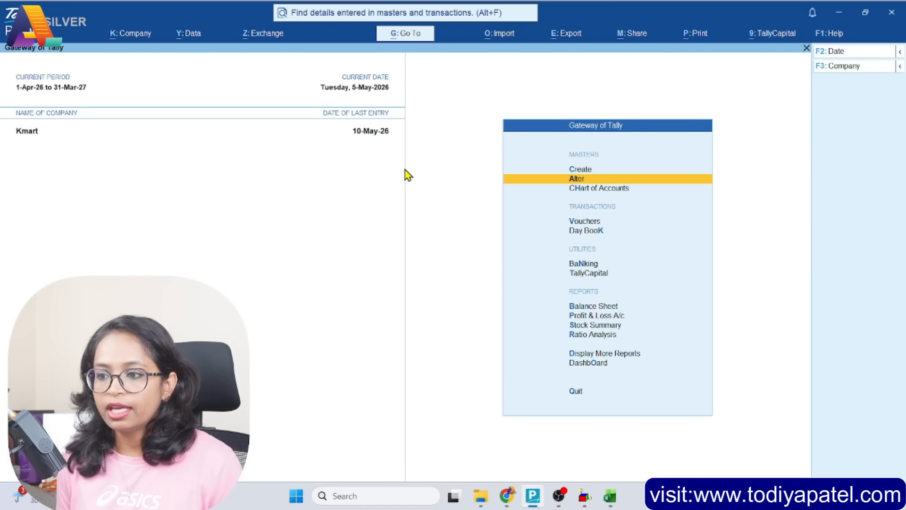
key(Return)
key(Down)
key(Up)
key(Down)
key(Return)
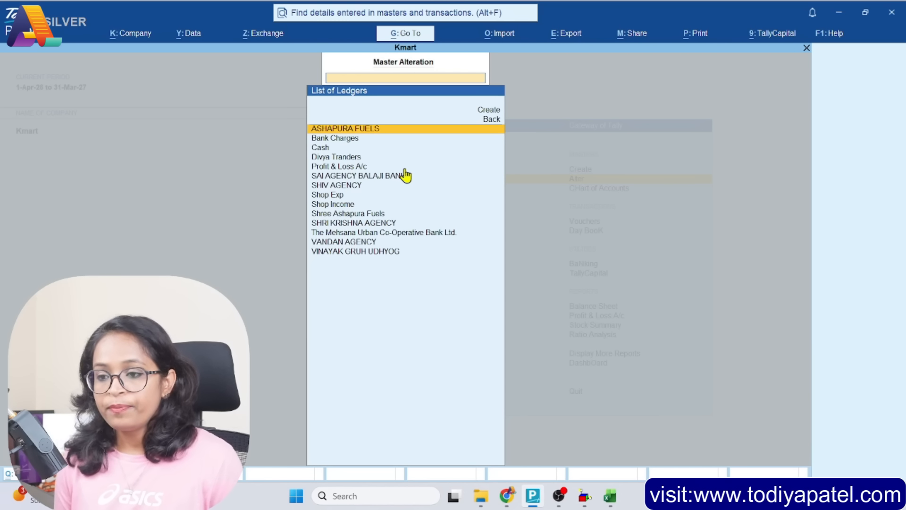
text(th)
key(Return)
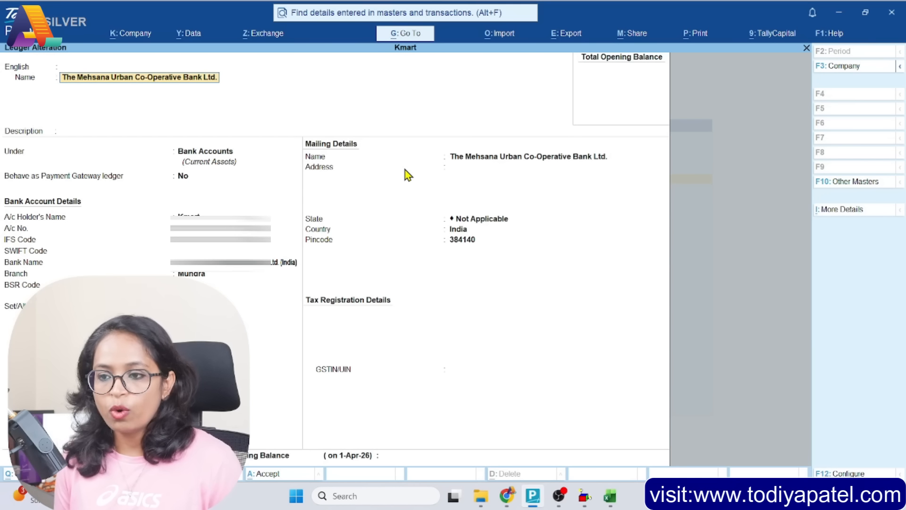
Set the bank ledger's opening balance to 42,943.40, save the ledger and return to the Gateway of Tally
click(404, 458)
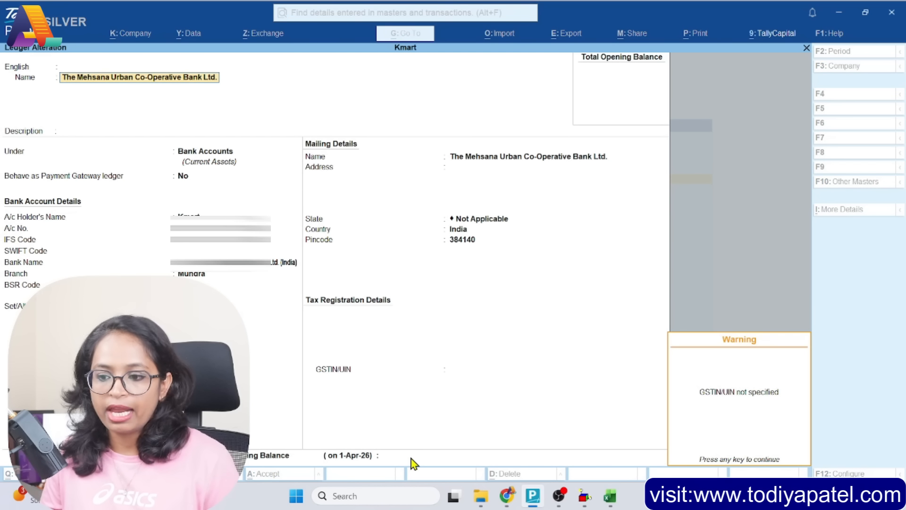
key(Return)
text(42143.40)
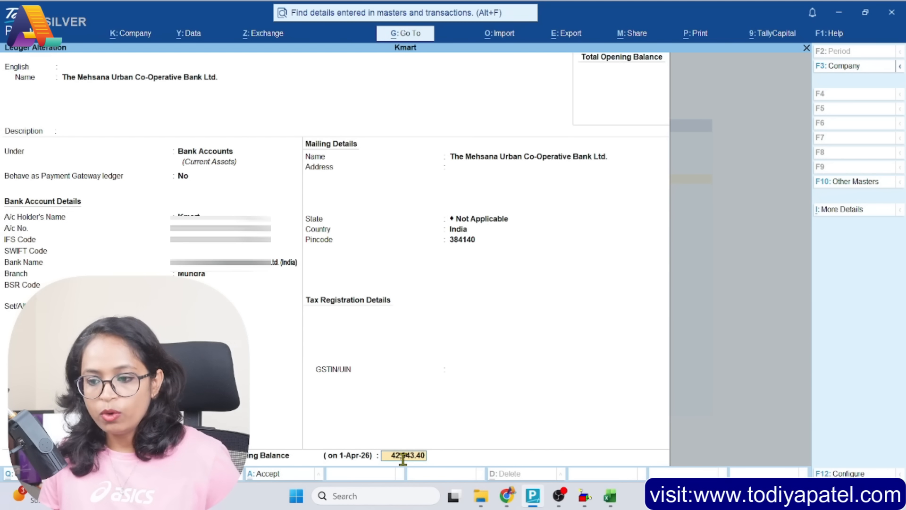
key(Return)
key(Escape)
key(Escape)
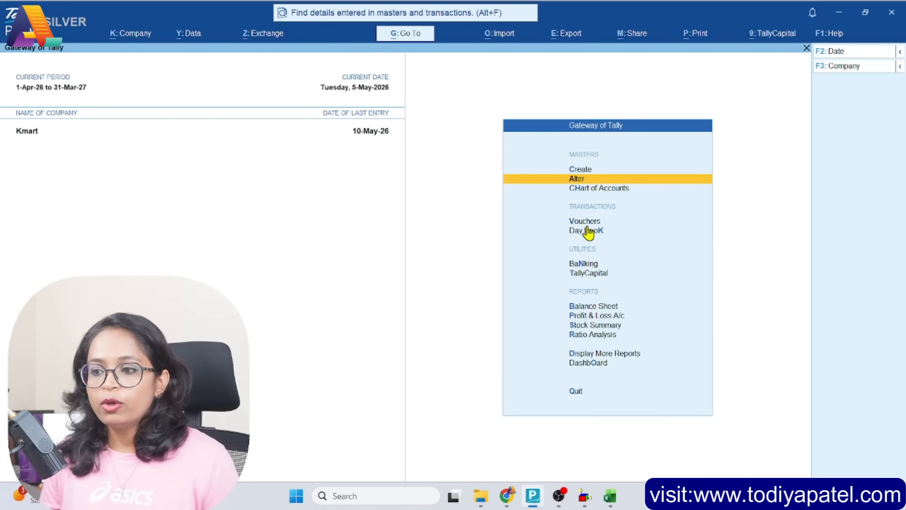
Open Banking Activities and set the report period from 1-5-2026 to 10-5-2026
click(587, 264)
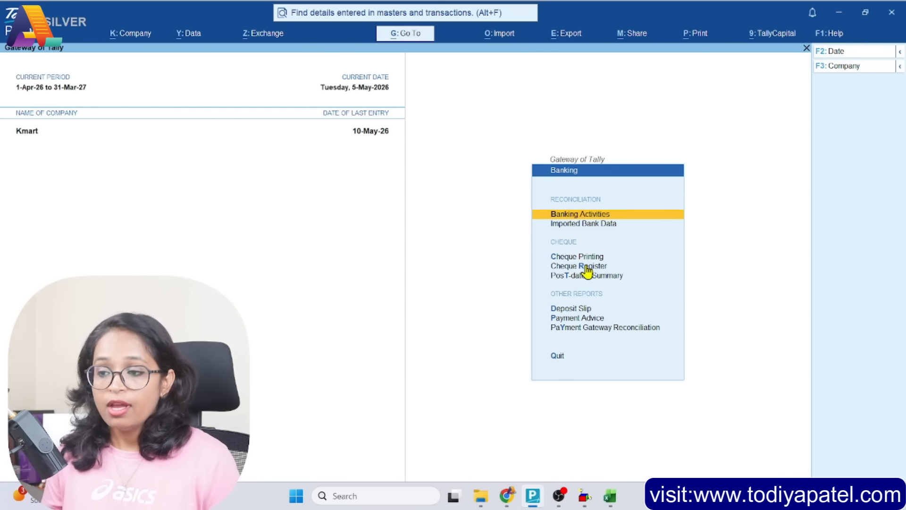
key(Return)
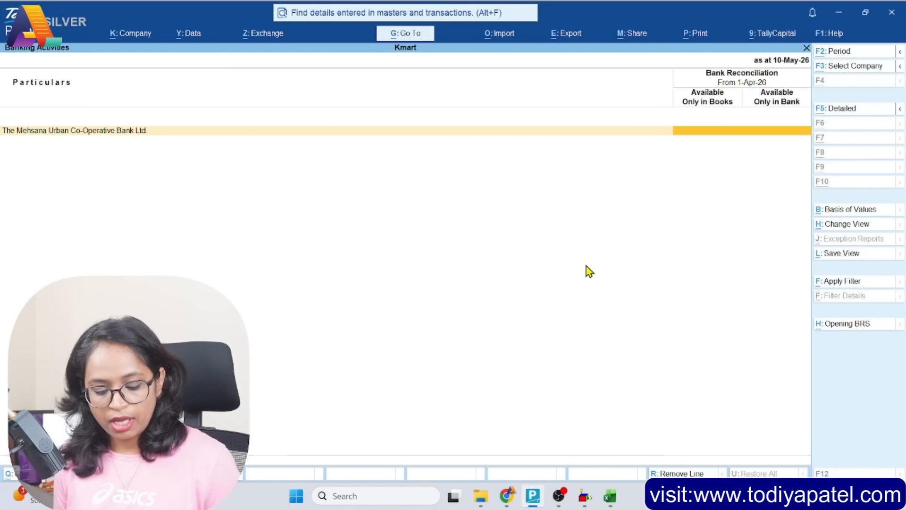
key(alt+F2)
text(1-5)
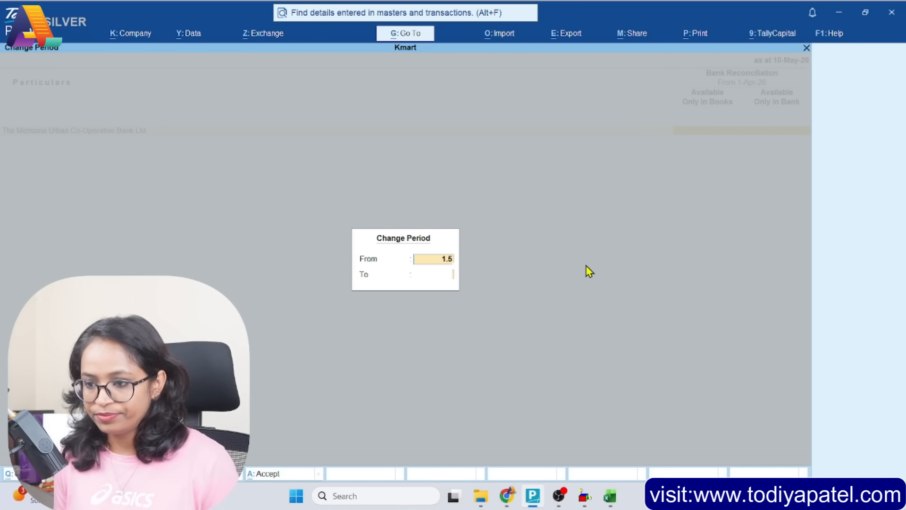
key(Return)
text(10.5)
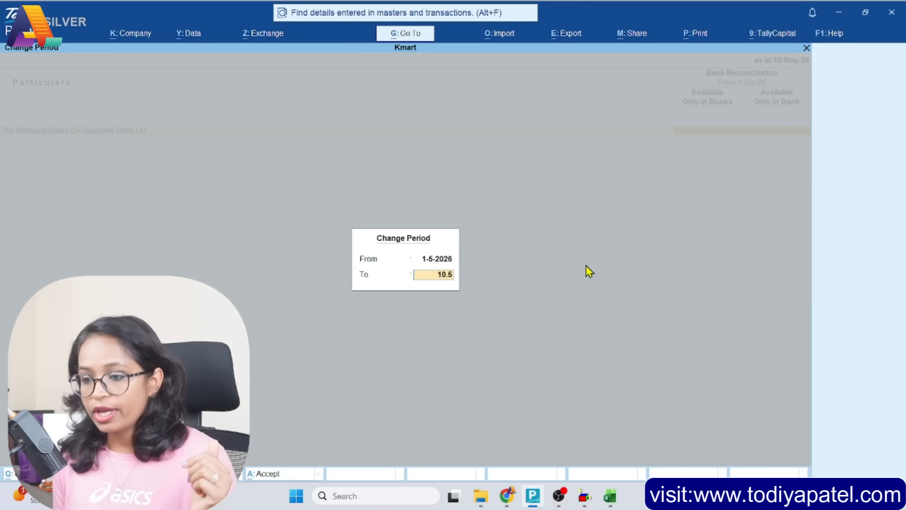
key(Return)
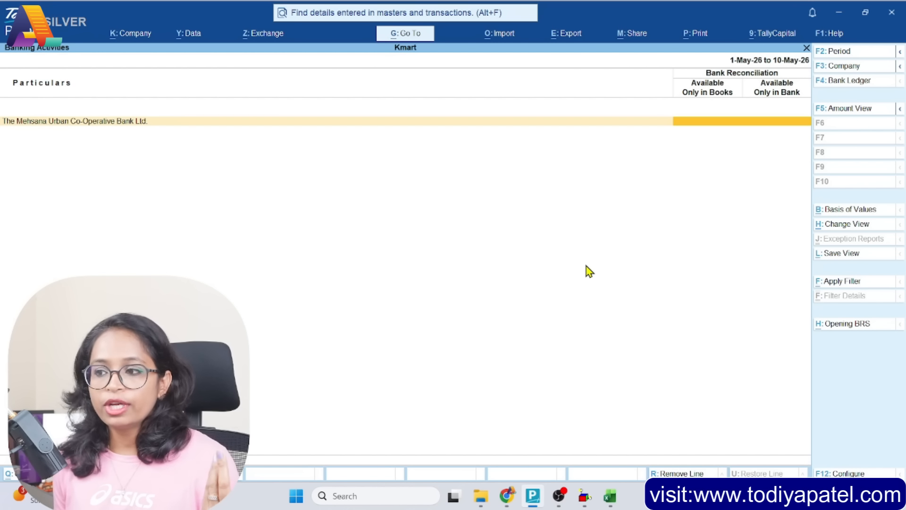
Open the bank's reconciliation summary and compare the company books balance with the bank statement balance
key(Return)
key(Escape)
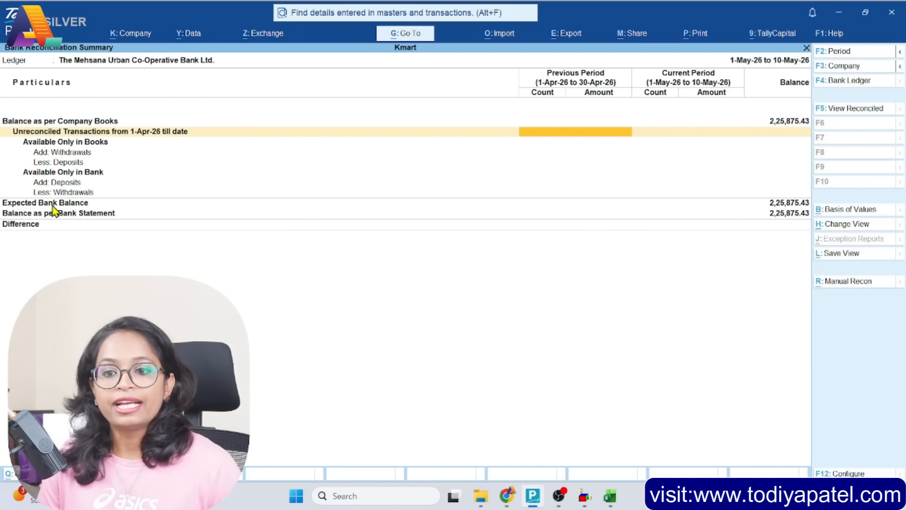
click(794, 215)
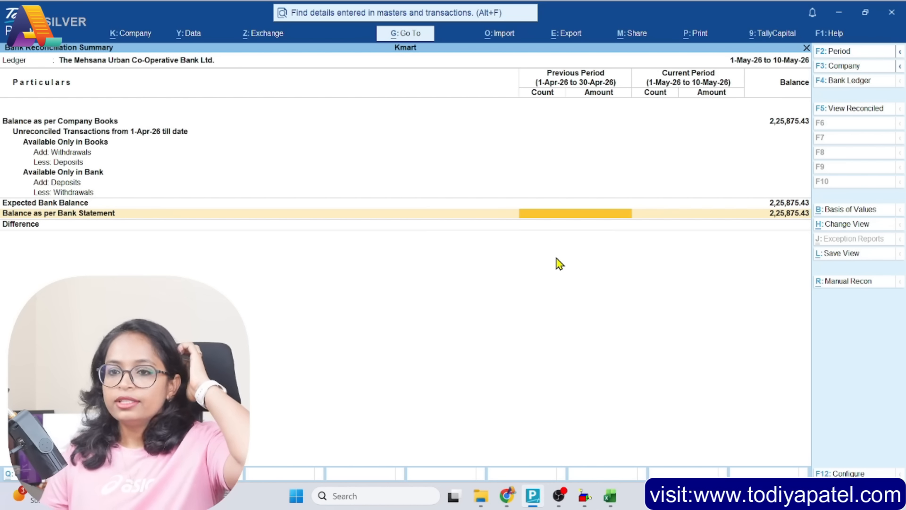
Review the reconciled bank transactions for May, including their linked statement entries, and return to the reconciliation summary
click(846, 112)
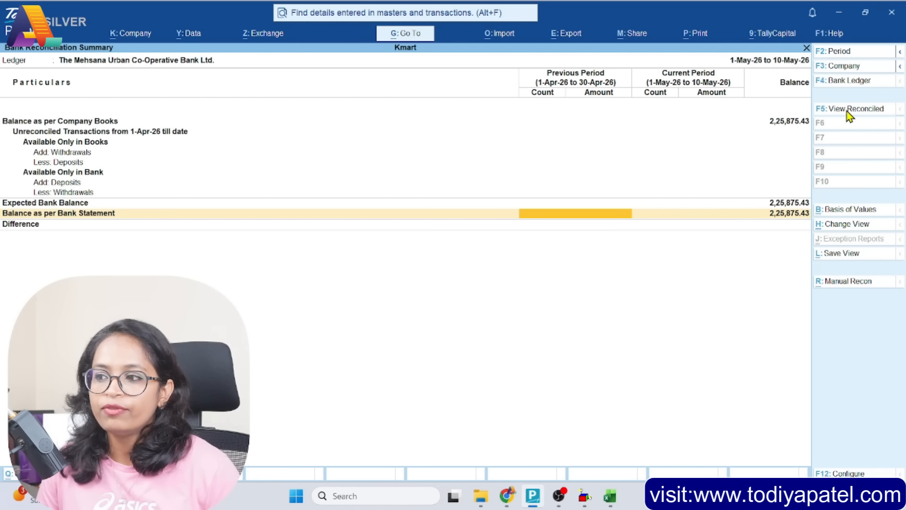
key(Return)
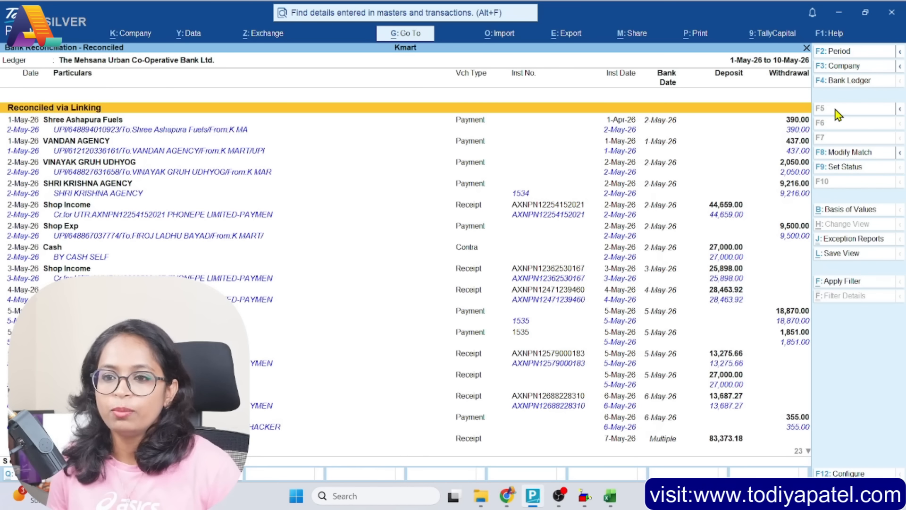
key(Down)
key(Down)
key(Down)
key(Down)
key(Down)
key(Down)
key(Down)
key(Down)
key(Down)
key(Down)
key(Down)
key(Down)
key(Down)
key(Down)
key(Down)
key(Down)
key(Down)
key(Down)
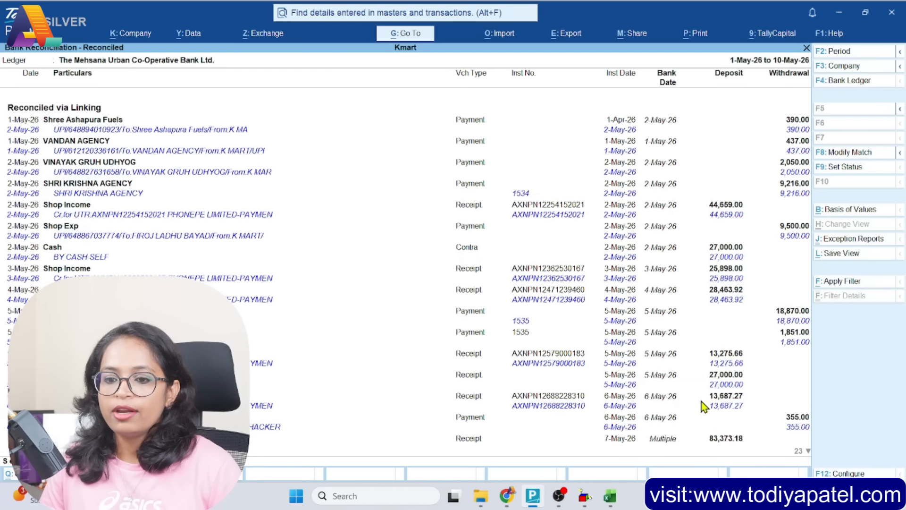
key(Down)
key(Down)
key(Down)
key(Down)
key(Escape)
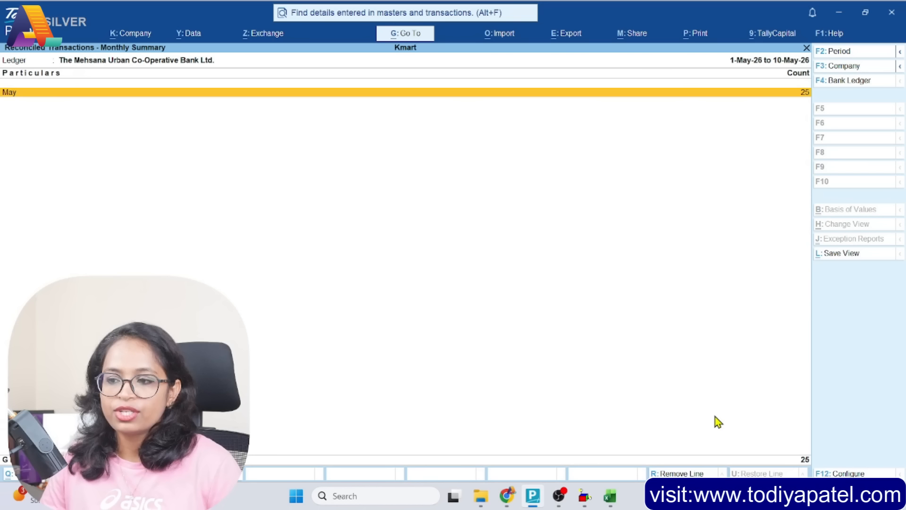
key(Escape)
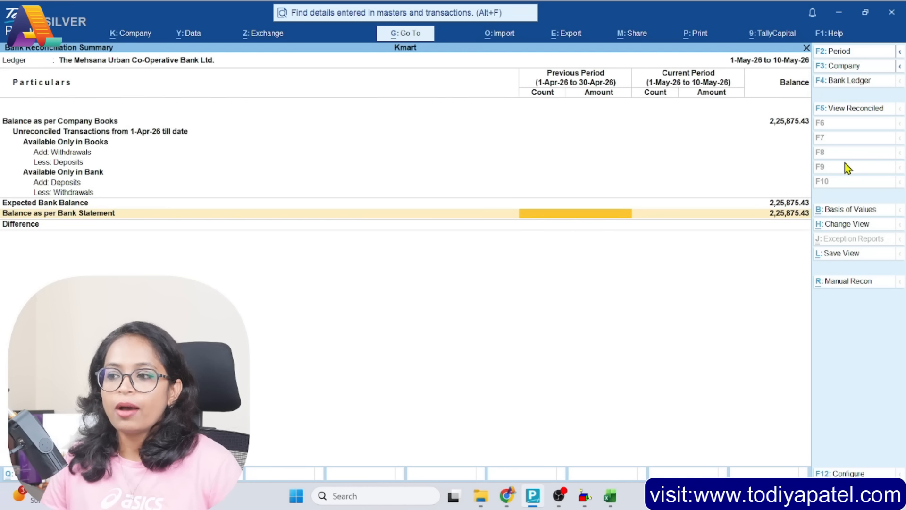
Check the manual reconciliation view for unreconciled book entries and balance differences, then exit to the Gateway of Tally
click(843, 283)
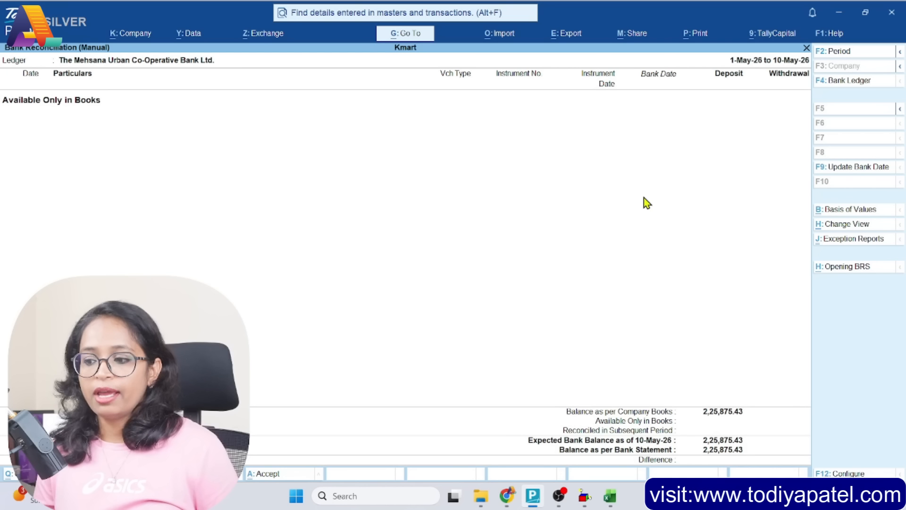
key(Escape)
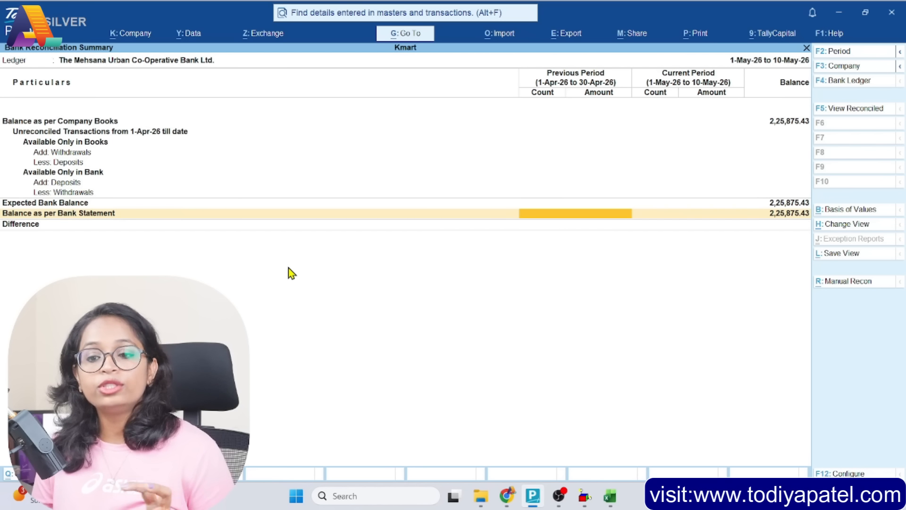
click(836, 282)
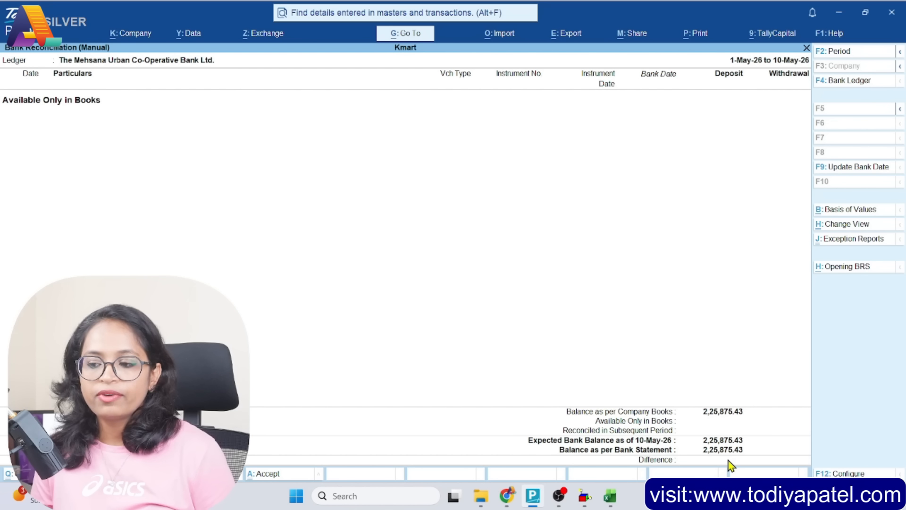
key(Escape)
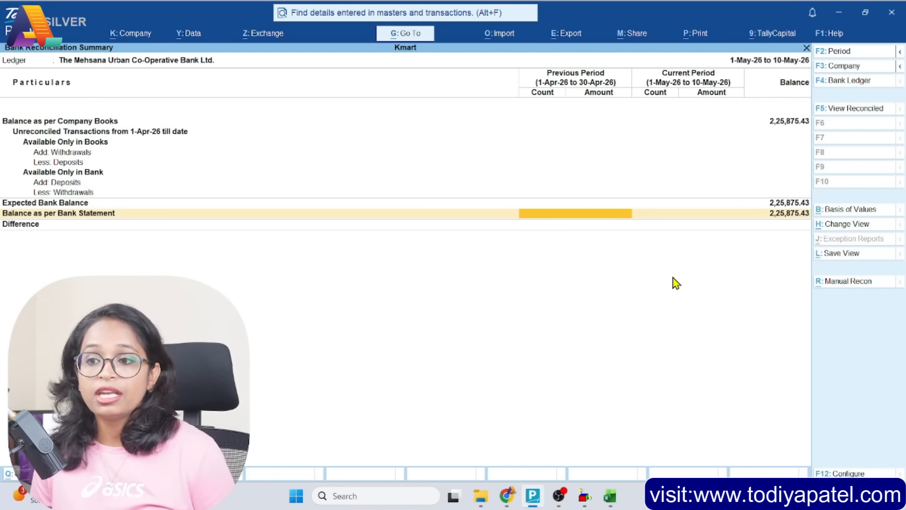
key(Escape)
key(Escape)
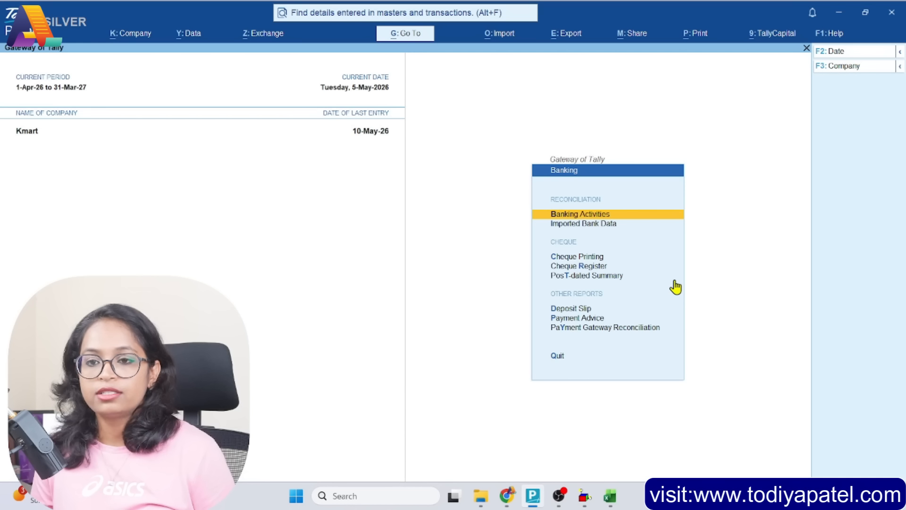
key(Escape)
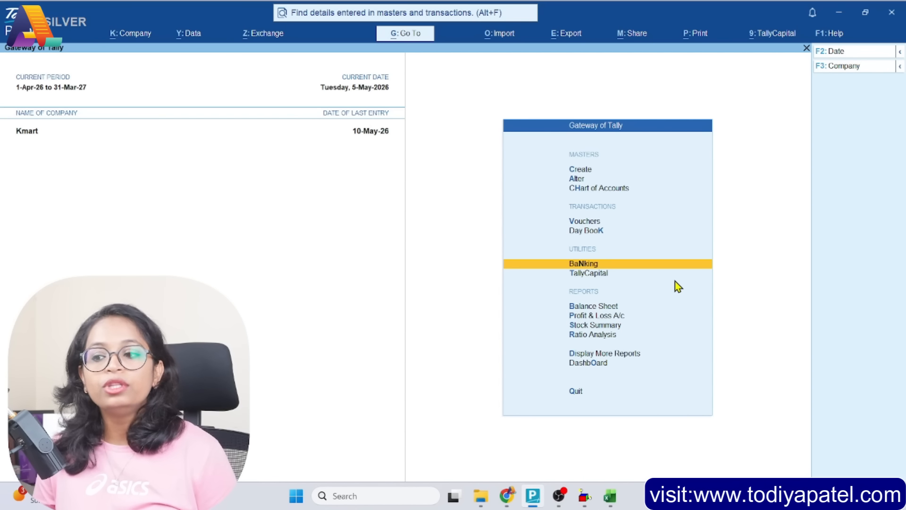